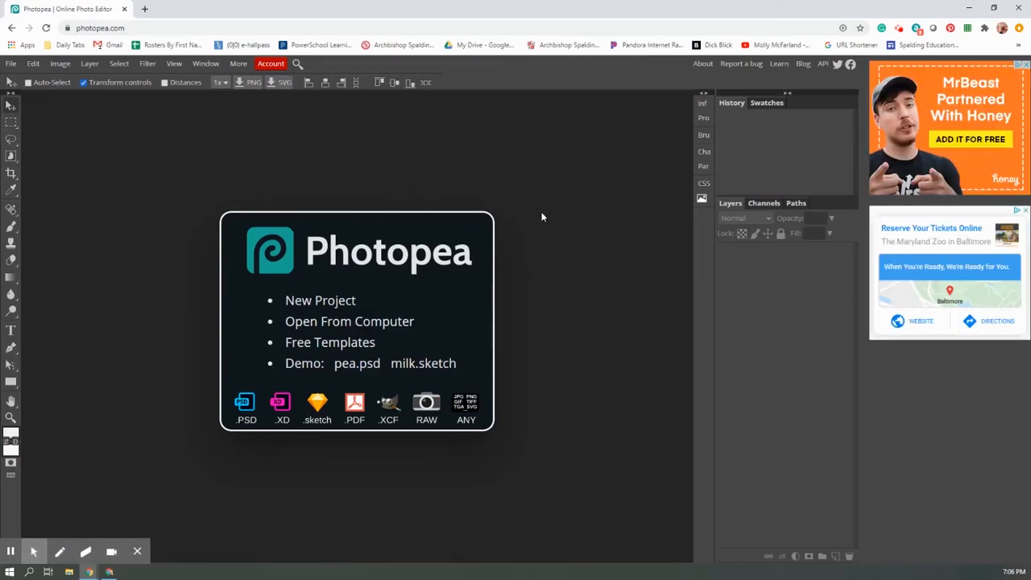
Step: Install Photopea as a standalone desktop app and open it in its own window
{"action": "left_click", "coordinate": [237, 63]}
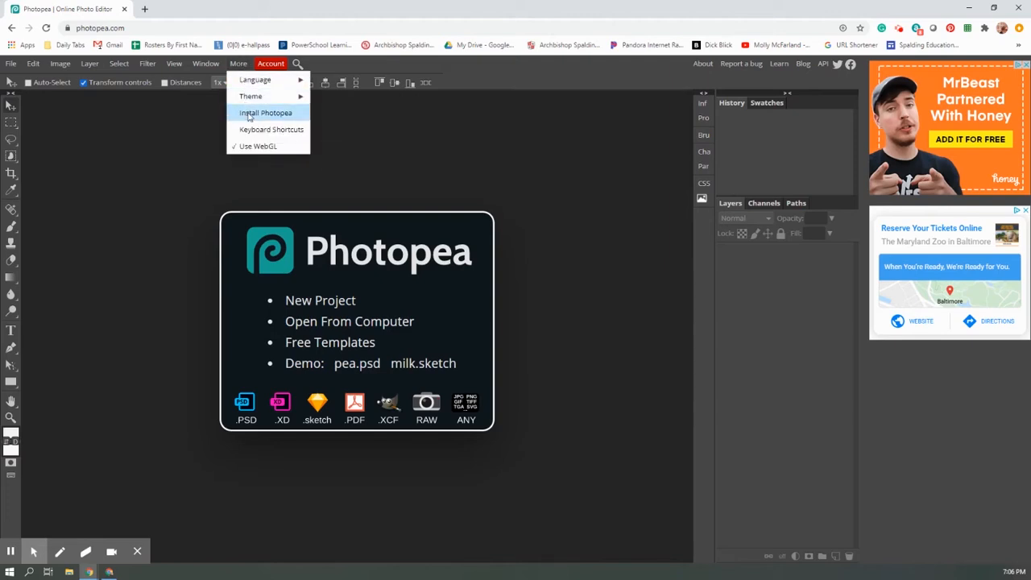
{"action": "left_click", "coordinate": [249, 113]}
{"action": "left_click", "coordinate": [801, 112]}
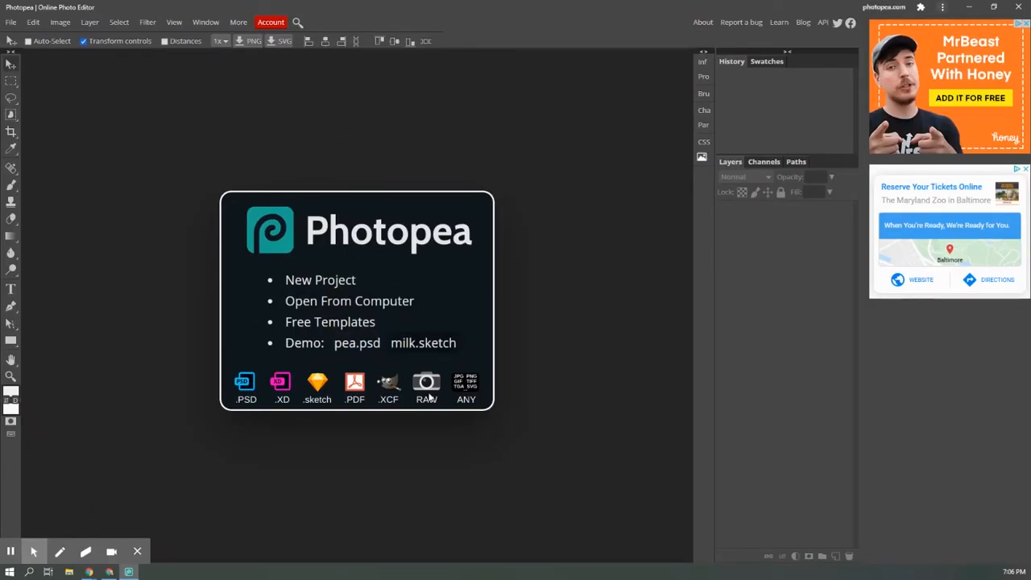
{"action": "mouse_move", "coordinate": [34, 551]}
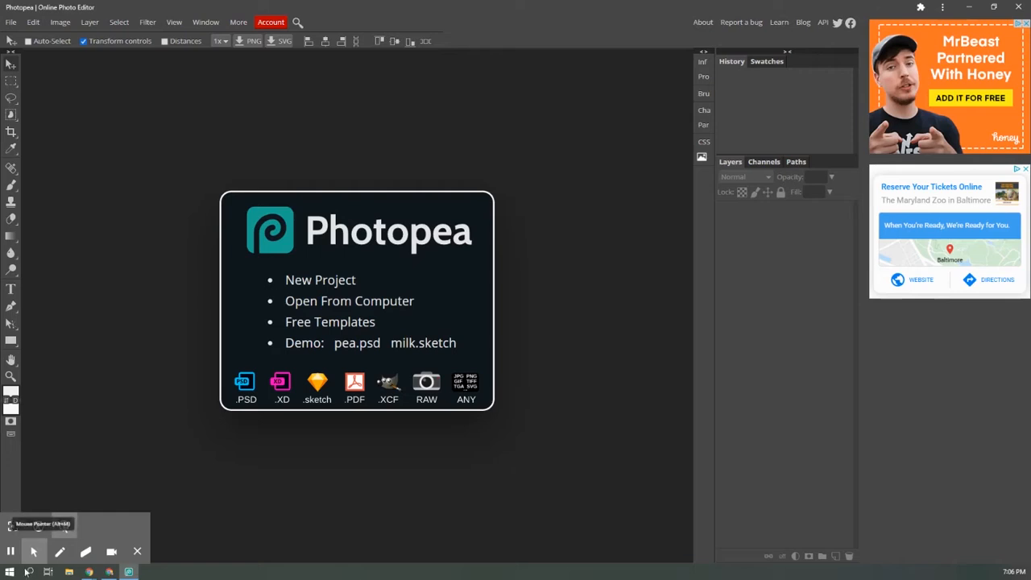
{"action": "left_click", "coordinate": [31, 572]}
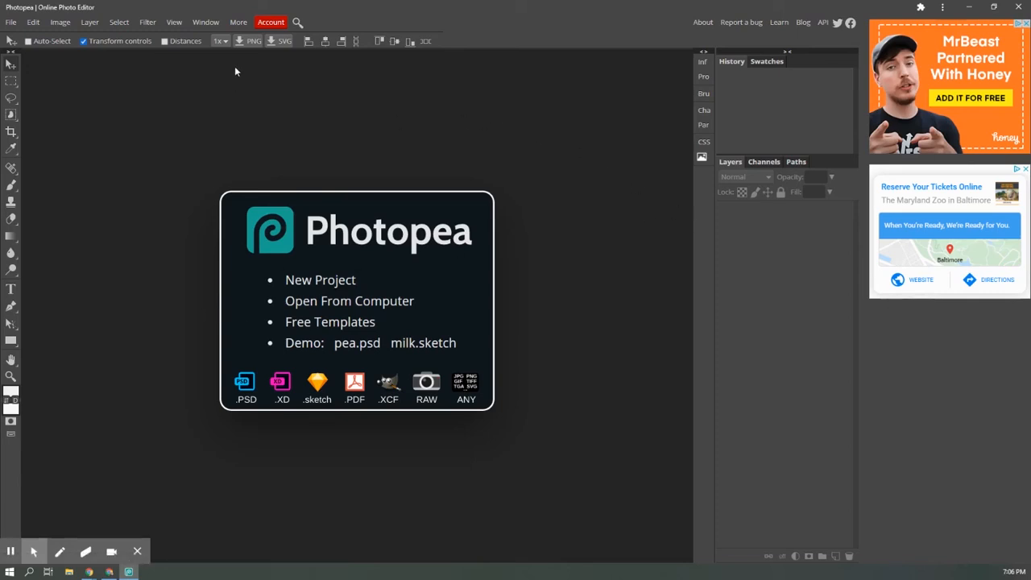
Step: Start a new project measured in inches, with width and height both set to 16
{"action": "left_click", "coordinate": [322, 279]}
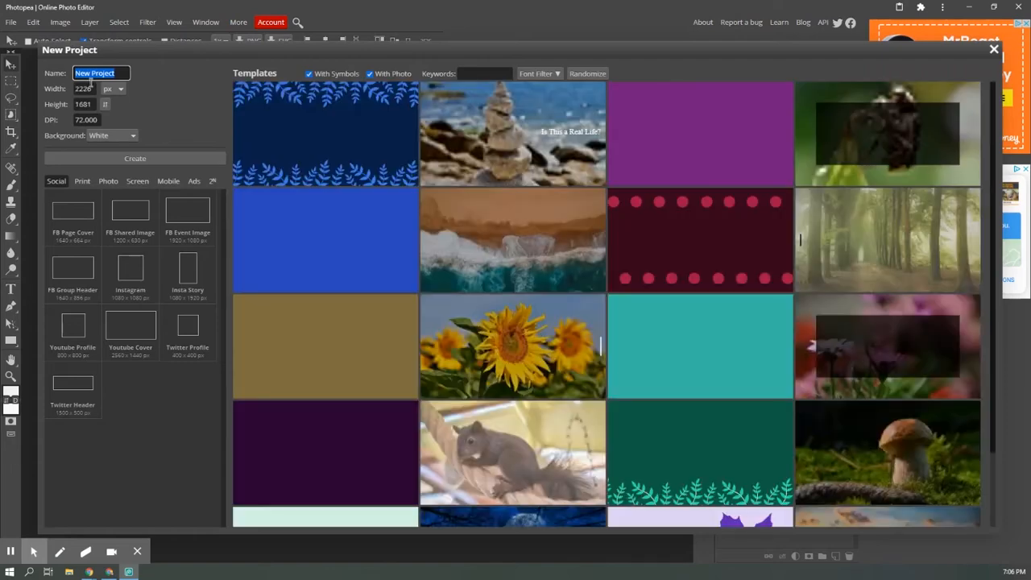
{"action": "left_click", "coordinate": [112, 91]}
{"action": "left_click", "coordinate": [107, 132]}
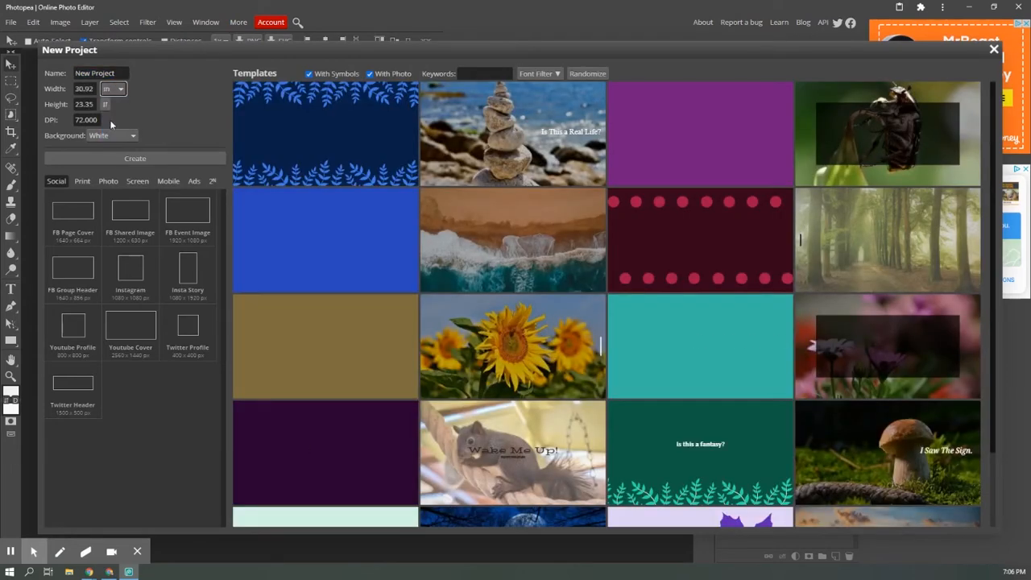
{"action": "double_click", "coordinate": [84, 88]}
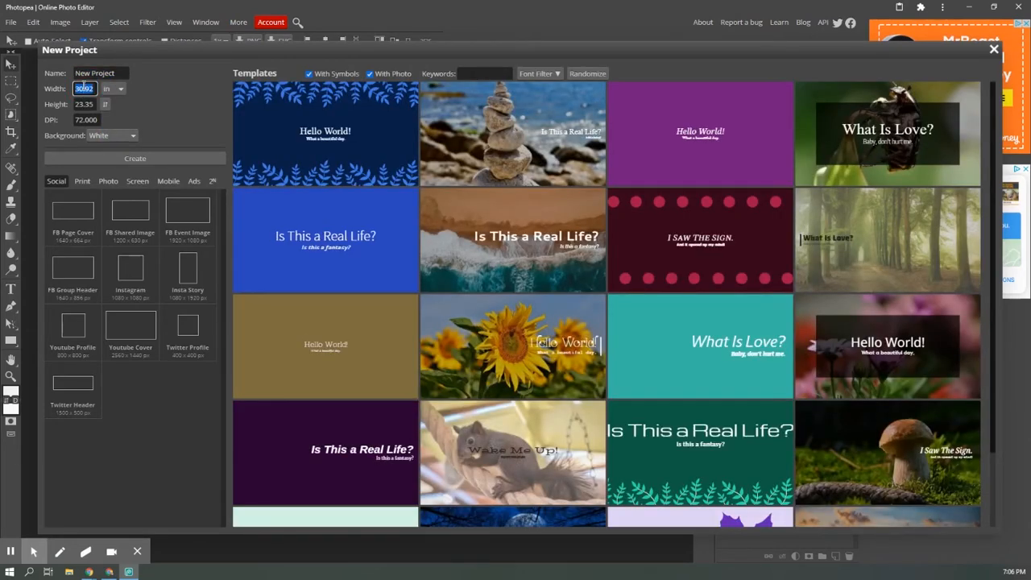
{"action": "type", "text": "16"}
{"action": "double_click", "coordinate": [83, 104]}
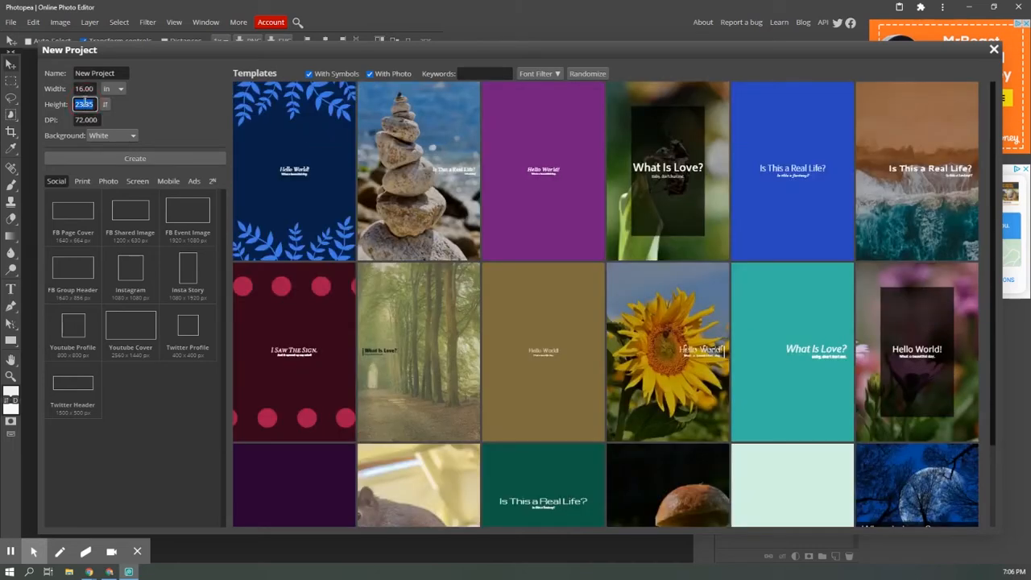
{"action": "type", "text": "16"}
Step: Replace the new project's DPI value and create the document with a white background
{"action": "left_click_drag", "start_coordinate": [97, 125], "coordinate": [61, 120]}
{"action": "type", "text": "600"}
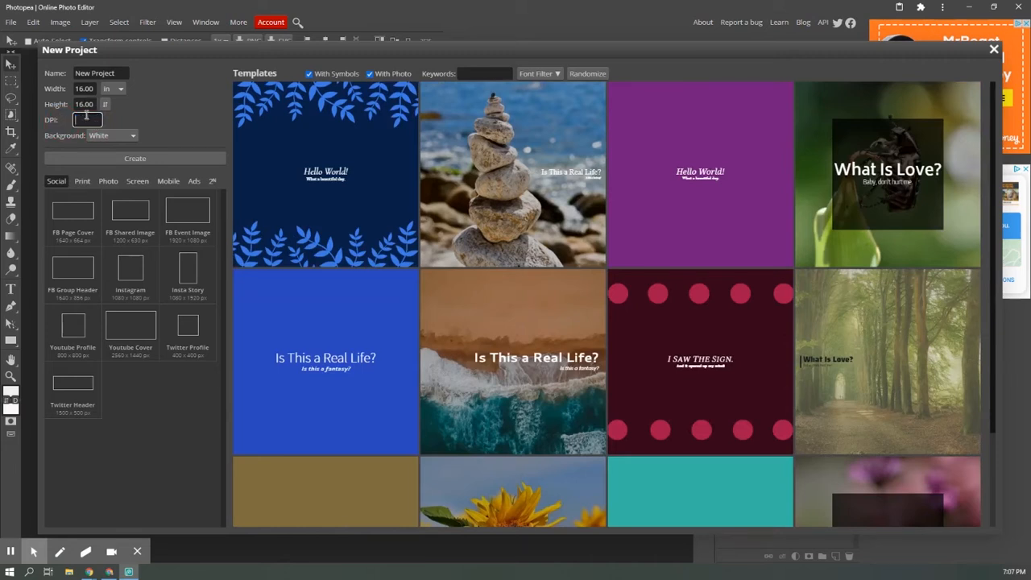
{"action": "type", "text": "00"}
{"action": "left_click", "coordinate": [122, 157]}
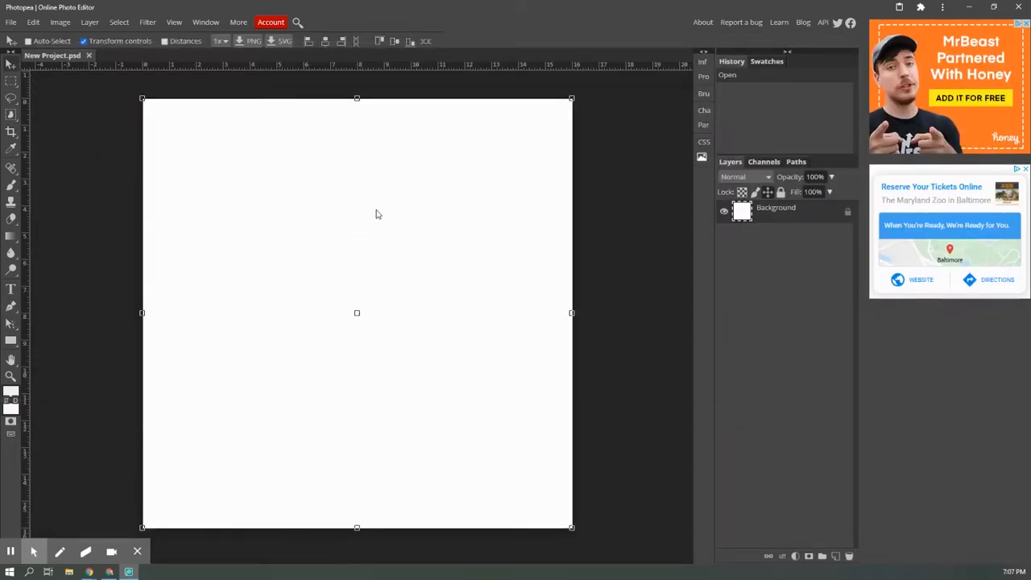
Step: Place the ladybug image from the Good Luck folder into the project
{"action": "left_click", "coordinate": [11, 23]}
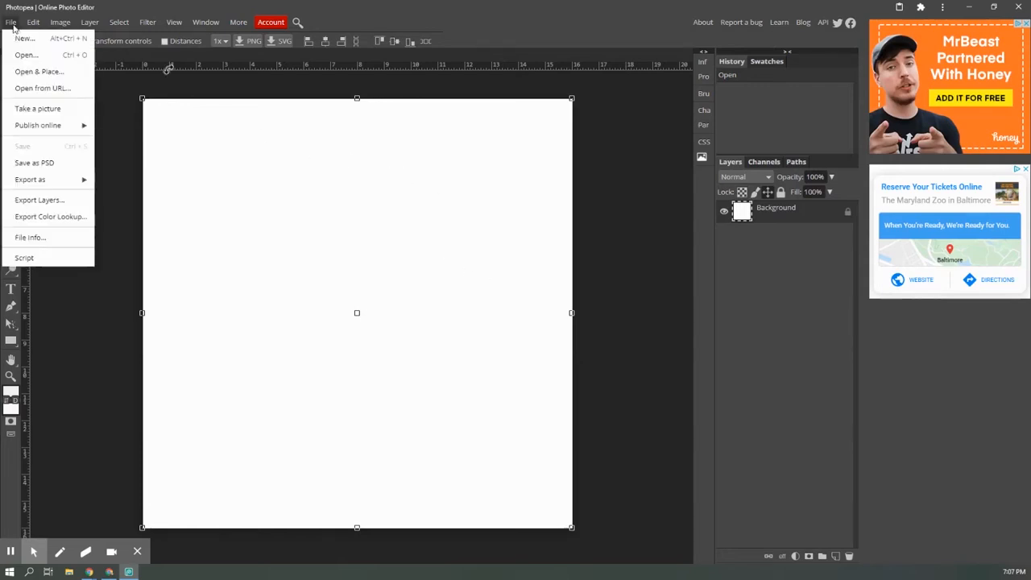
{"action": "left_click", "coordinate": [32, 74]}
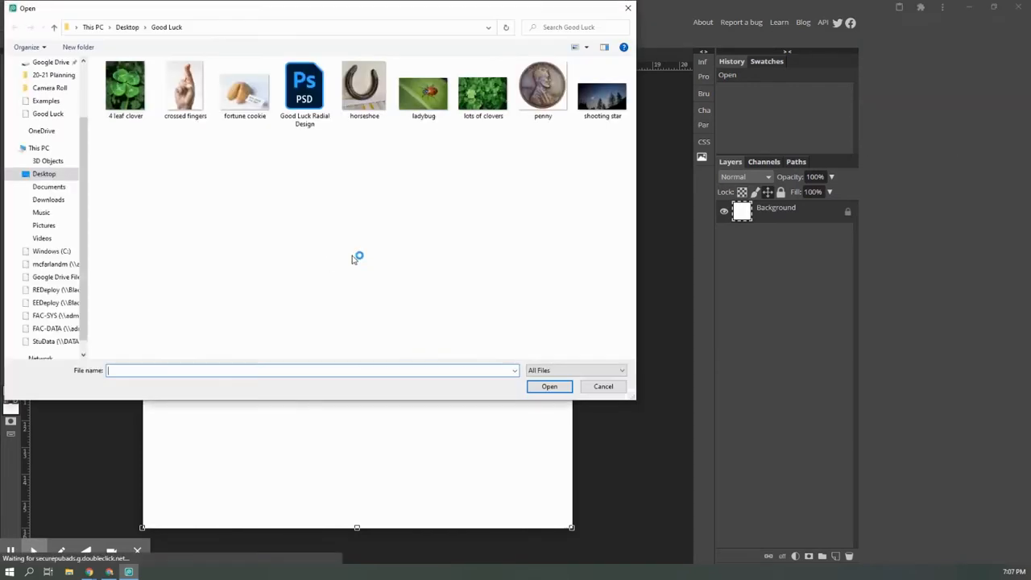
{"action": "left_click", "coordinate": [420, 95]}
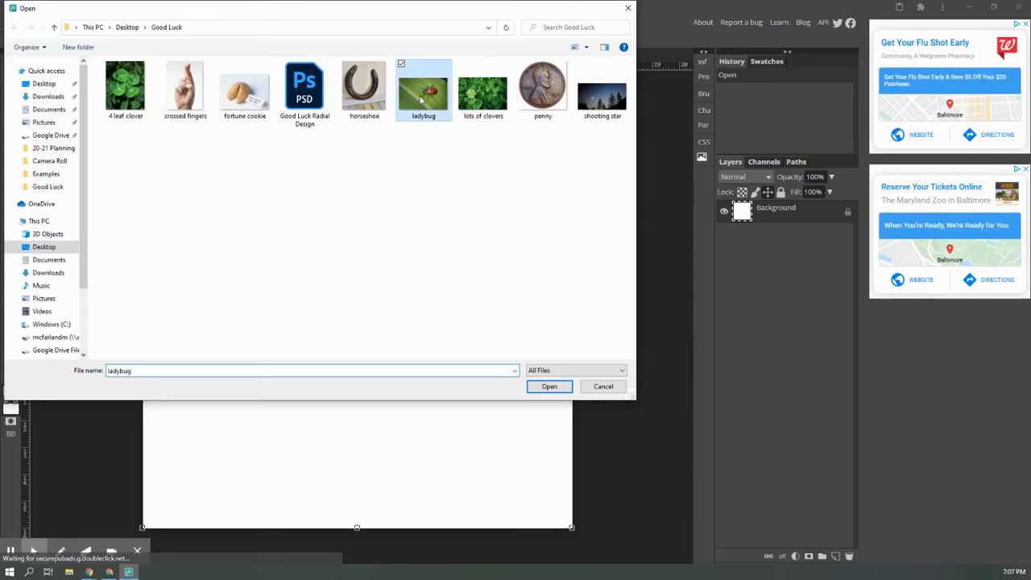
{"action": "left_click", "coordinate": [556, 389]}
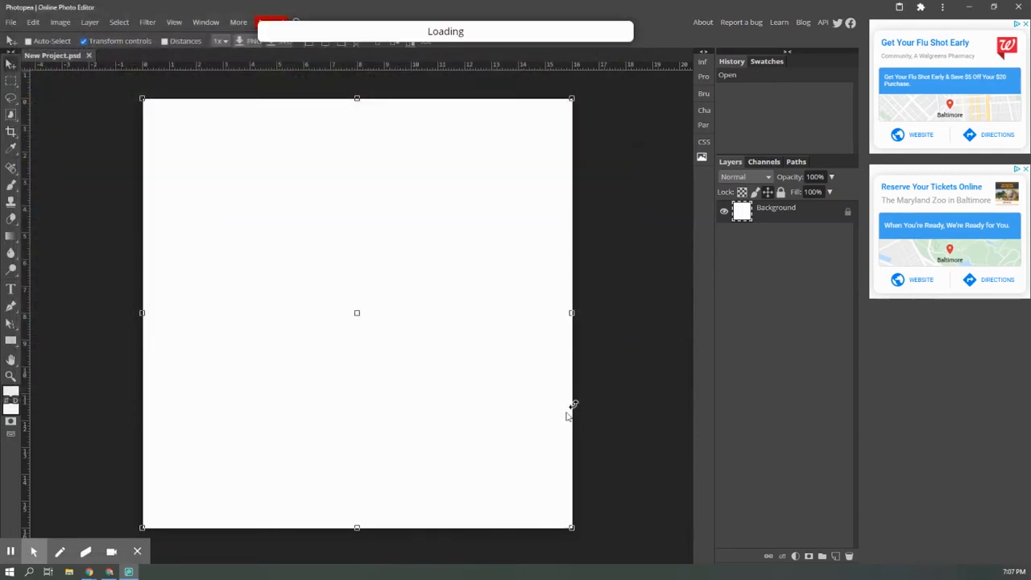
Step: Enlarge the placed ladybug image to about 213%, spanning nearly the canvas width, and rasterize its layer
{"action": "left_click_drag", "start_coordinate": [298, 170], "coordinate": [316, 200]}
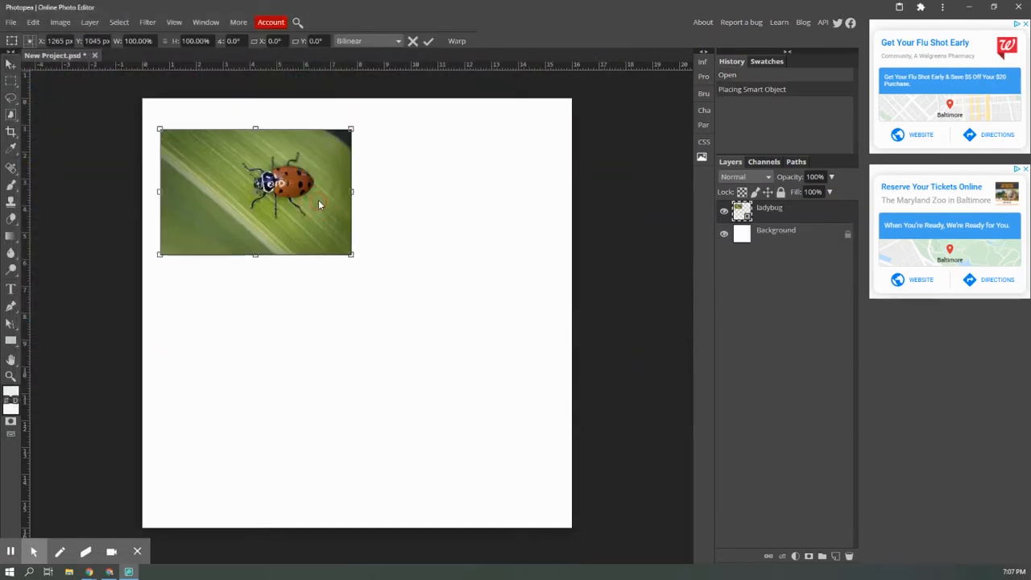
{"action": "left_click_drag", "start_coordinate": [351, 255], "coordinate": [566, 458]}
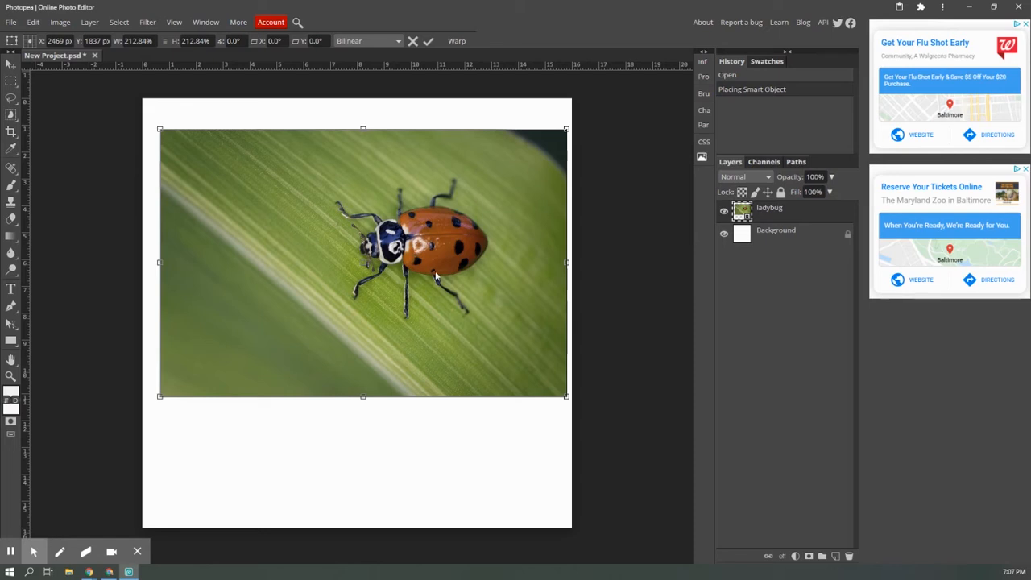
{"action": "right_click", "coordinate": [745, 220]}
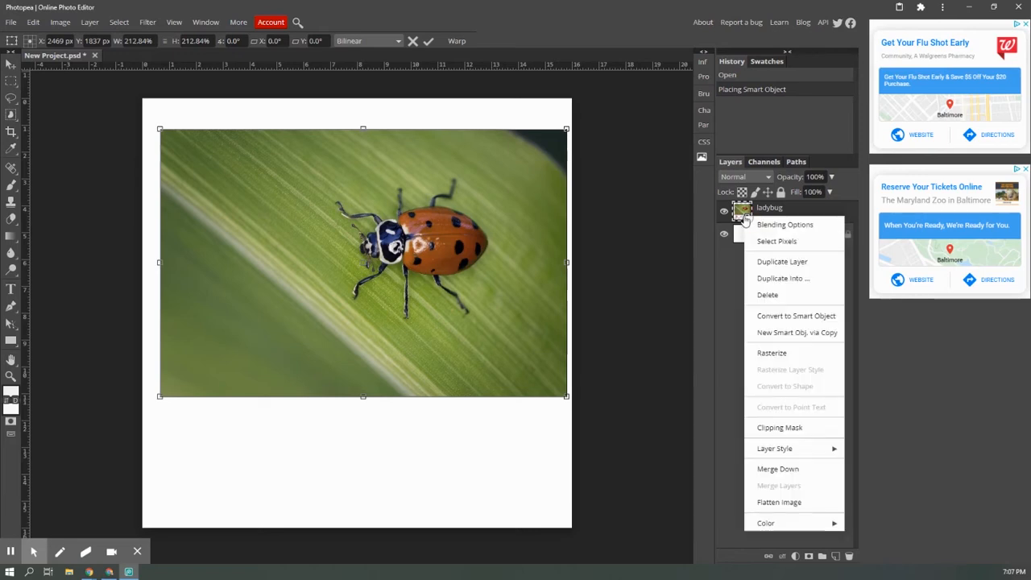
{"action": "left_click", "coordinate": [781, 356]}
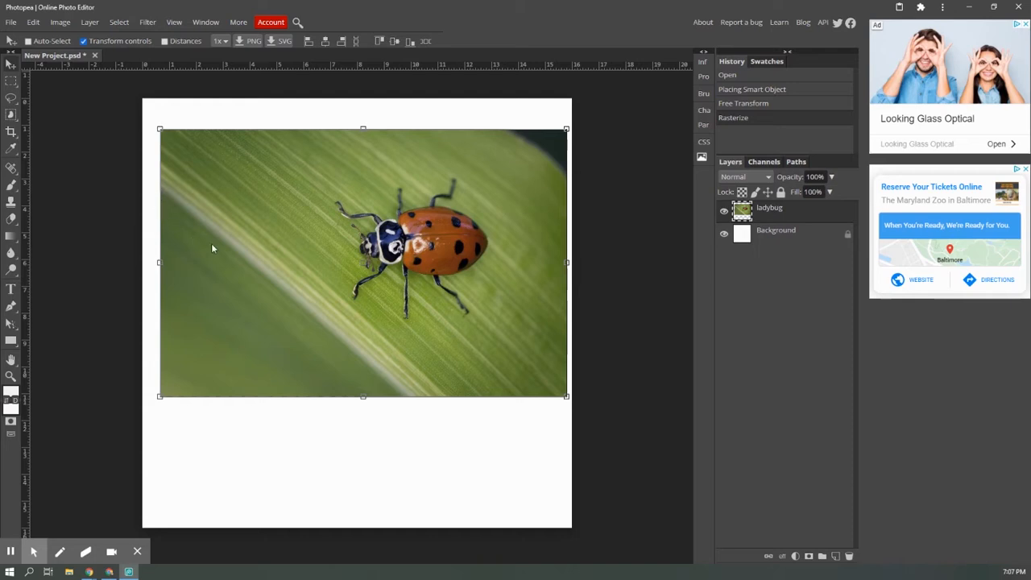
Step: Select a square area about 5 inches wide on the leaf to the left of the ladybug using Rectangle Select
{"action": "left_click", "coordinate": [12, 82]}
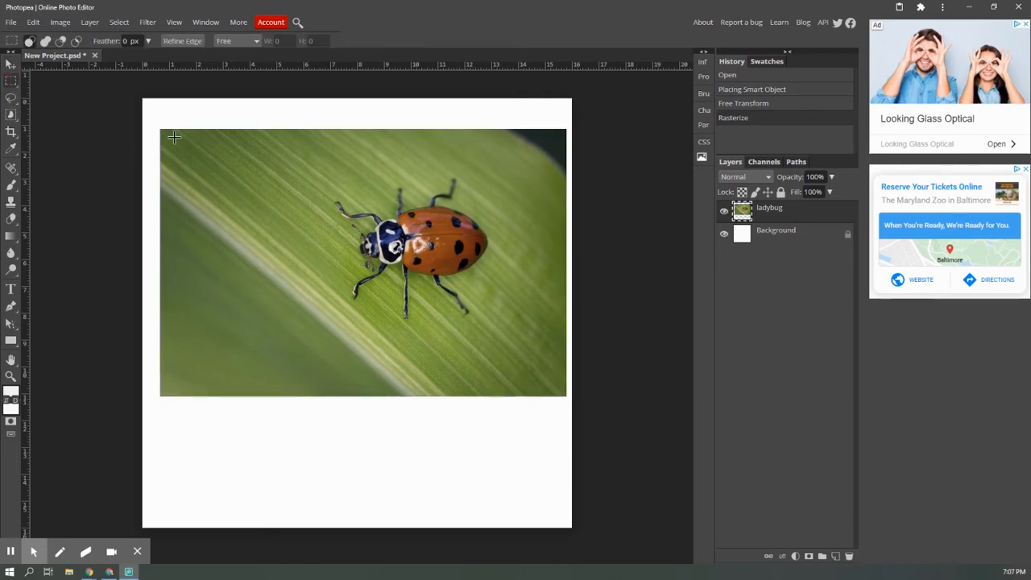
{"action": "left_click_drag", "start_coordinate": [174, 143], "coordinate": [311, 280]}
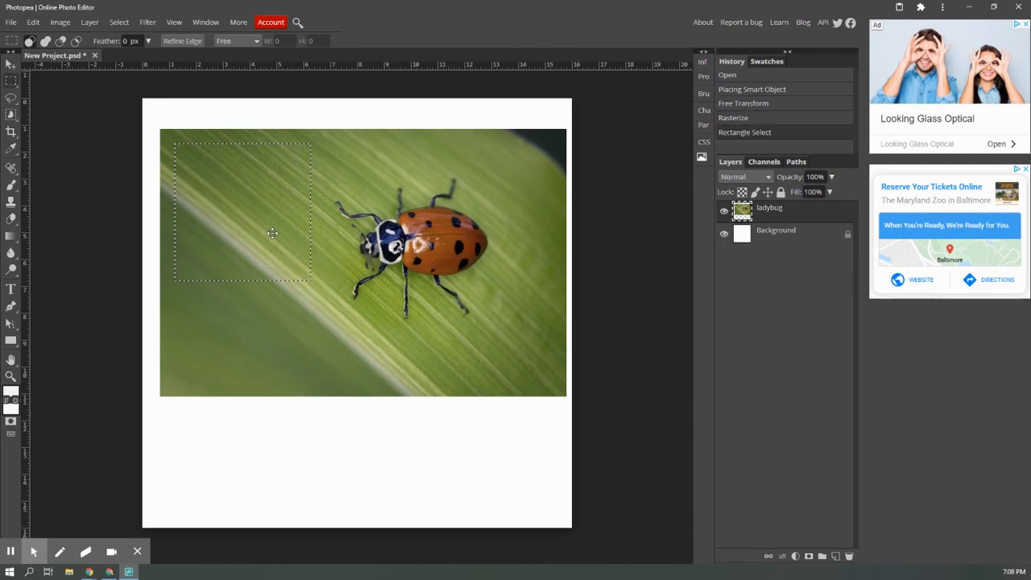
Step: Cut the selected leaf area out of the ladybug layer and paste it as a new layer
{"action": "left_click", "coordinate": [33, 23]}
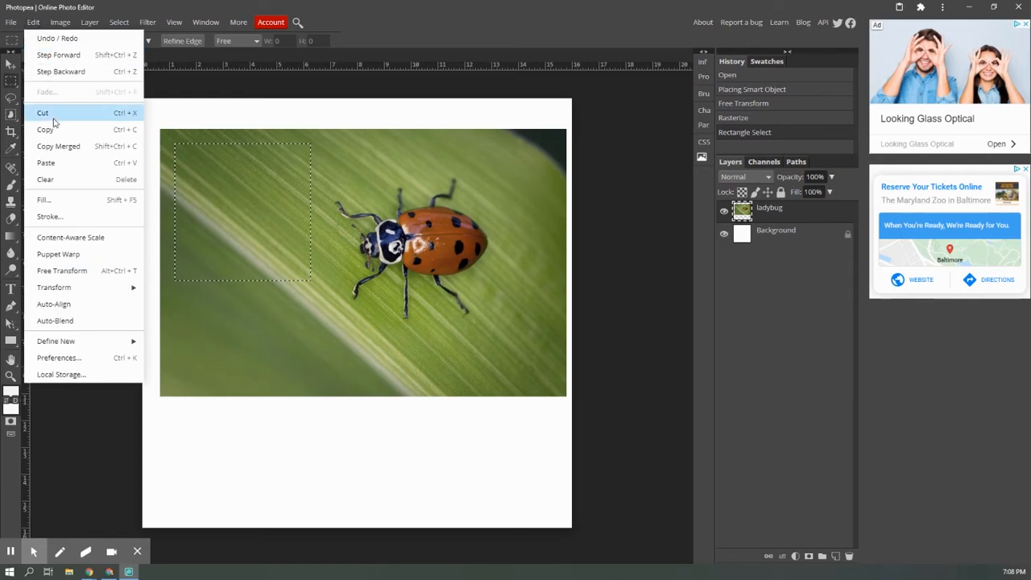
{"action": "left_click", "coordinate": [57, 110]}
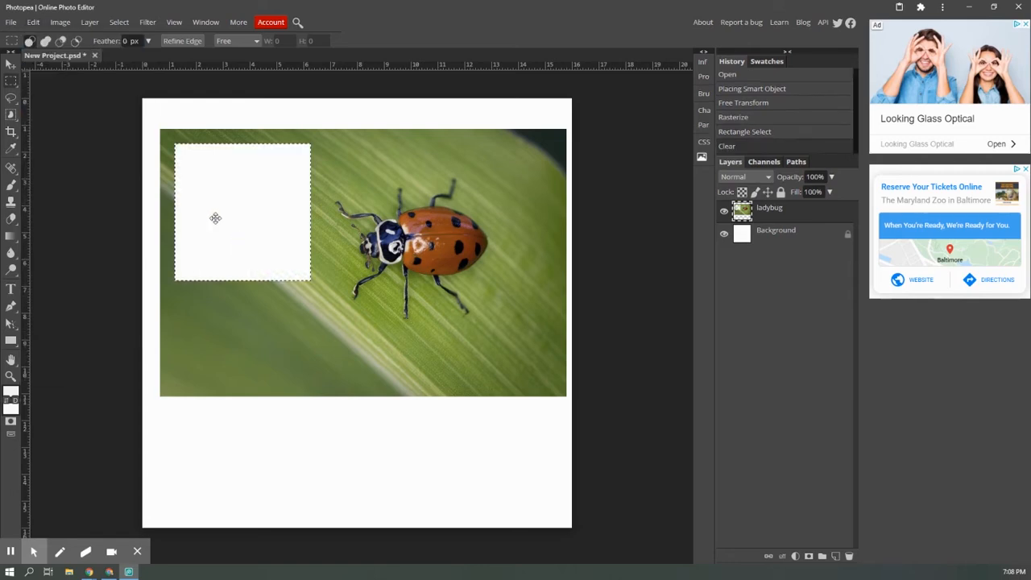
{"action": "left_click", "coordinate": [34, 22]}
{"action": "left_click", "coordinate": [52, 164]}
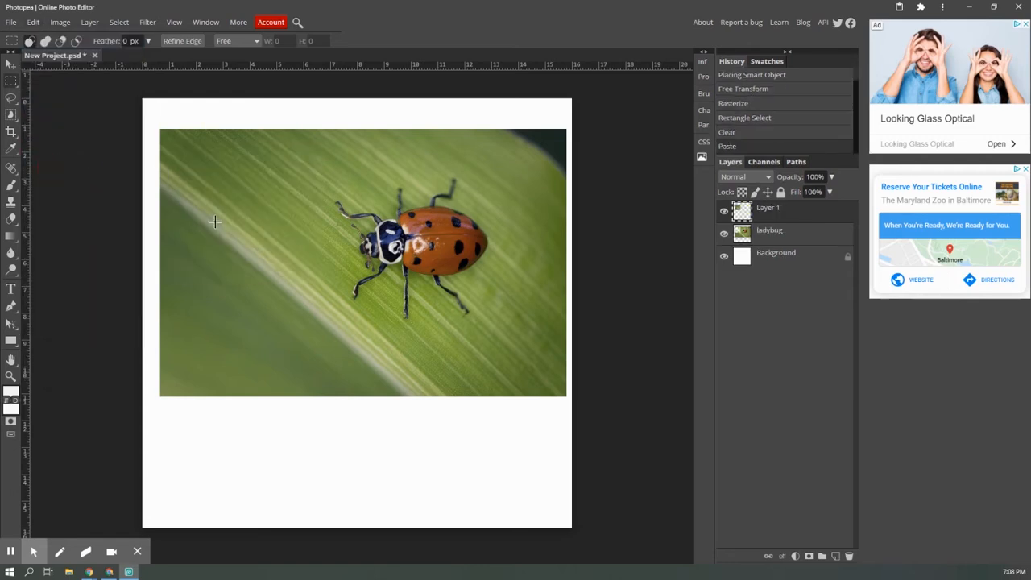
Step: Move the pasted leaf square off its original spot to expose the hole in the ladybug layer
{"action": "left_click", "coordinate": [12, 65]}
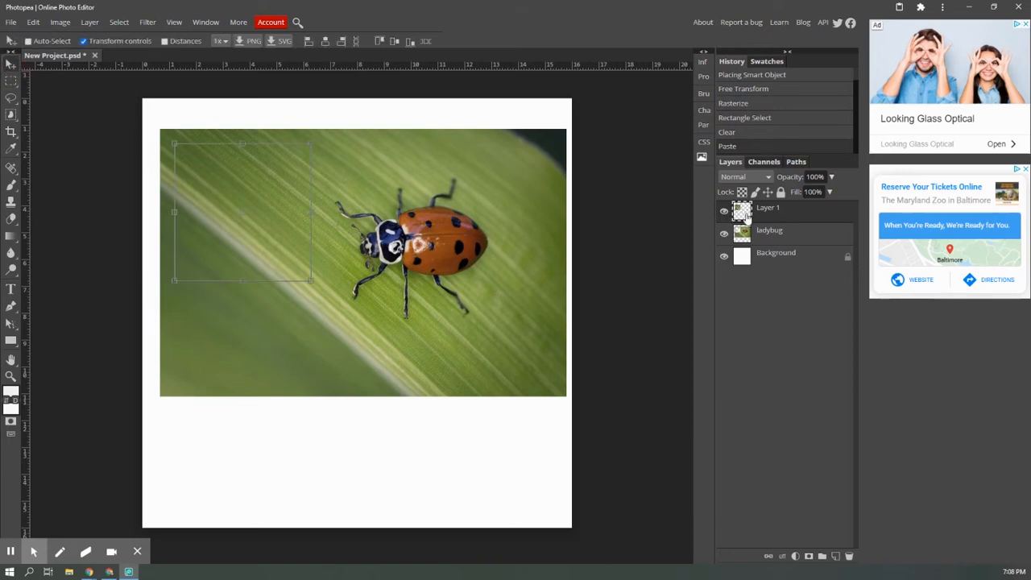
{"action": "left_click_drag", "start_coordinate": [280, 214], "coordinate": [401, 396]}
{"action": "left_click_drag", "start_coordinate": [331, 391], "coordinate": [265, 290]}
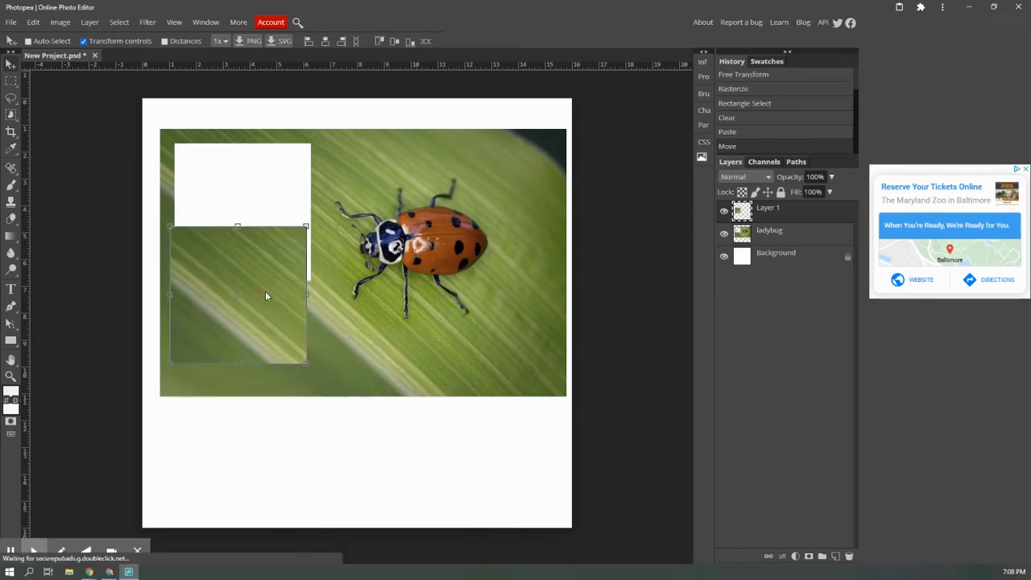
Step: Undo the move, paste and cut of the leaf square, keeping the rectangular selection
{"action": "key", "text": "ctrl+z"}
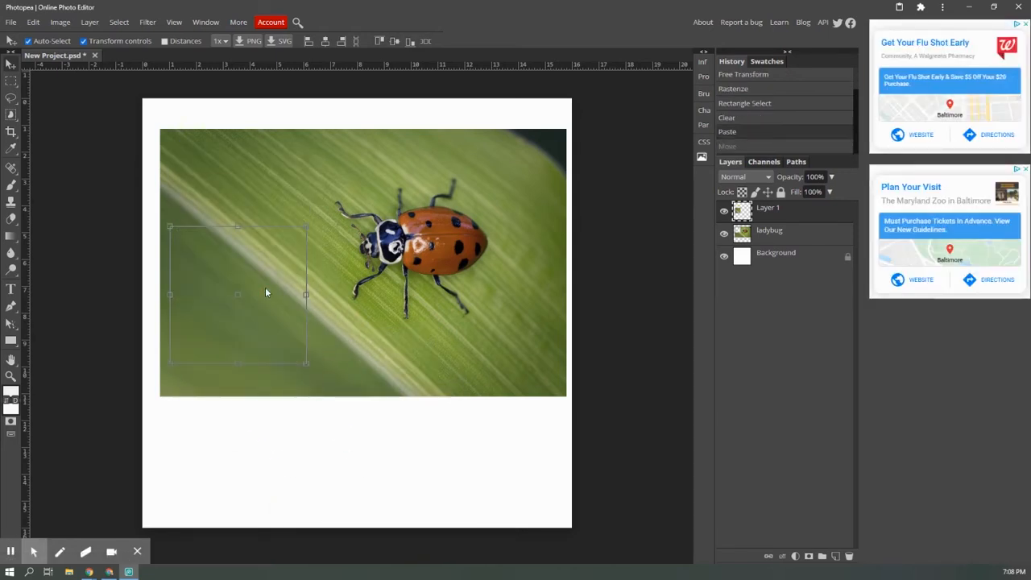
{"action": "key", "text": "ctrl+z"}
{"action": "key", "text": "ctrl+z"}
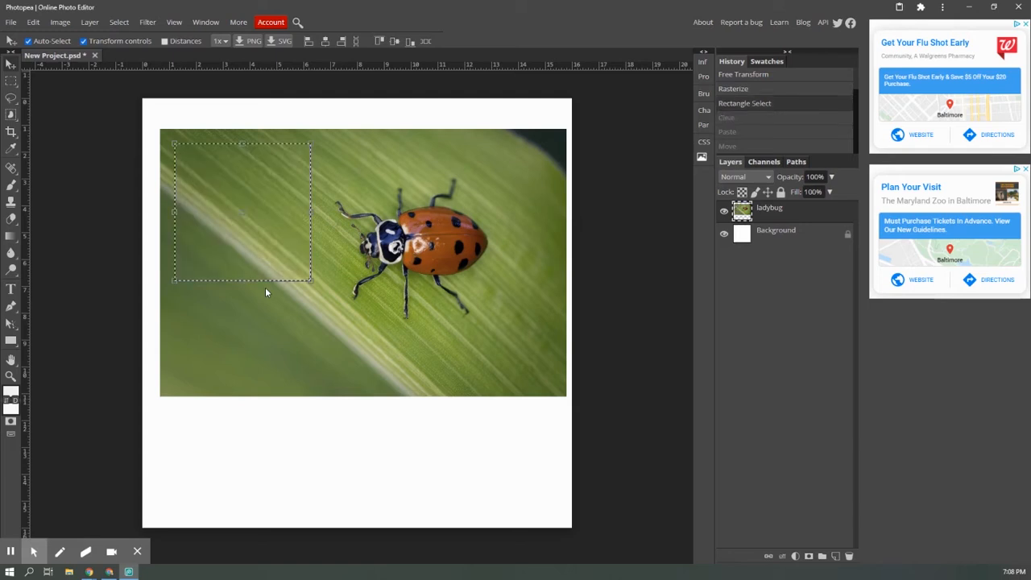
Step: Copy the selected leaf area and paste the copy as a new layer
{"action": "left_click", "coordinate": [58, 23]}
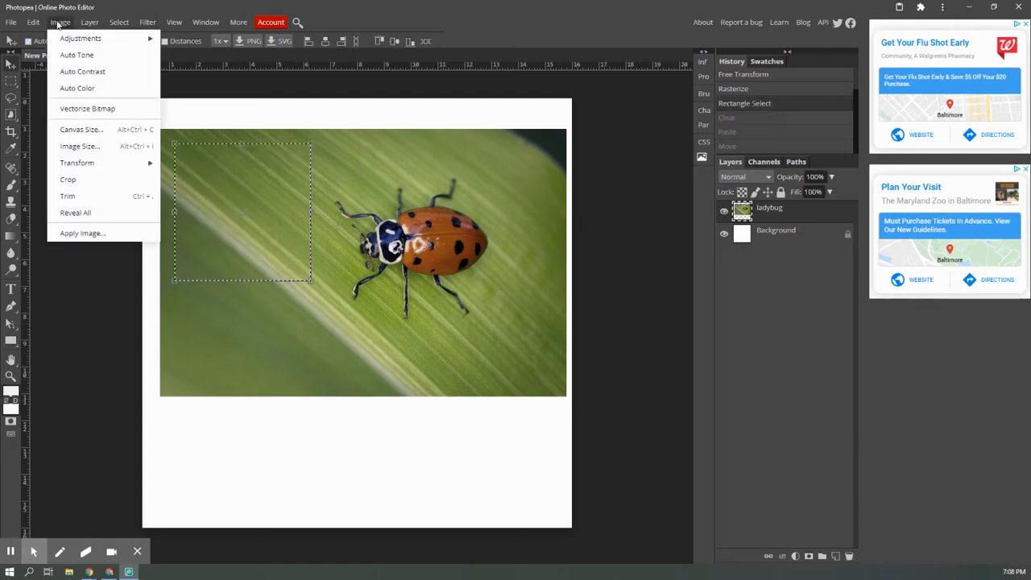
{"action": "mouse_move", "coordinate": [33, 23]}
{"action": "left_click", "coordinate": [65, 132]}
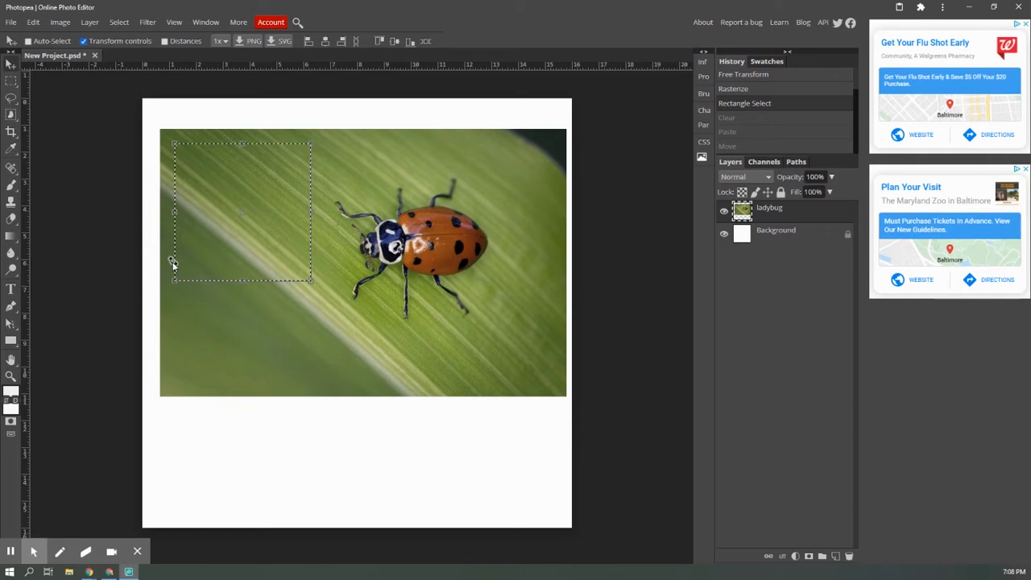
{"action": "left_click", "coordinate": [33, 23]}
{"action": "left_click", "coordinate": [50, 163]}
Step: Move the copied leaf square down over the picture's lower edge, and undo both the move and the paste
{"action": "left_click_drag", "start_coordinate": [296, 244], "coordinate": [325, 462]}
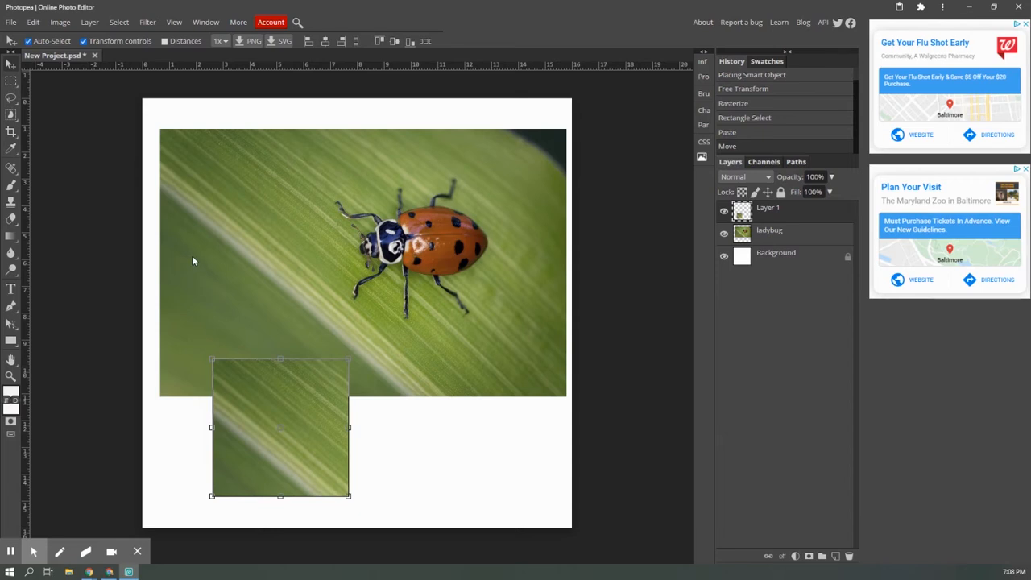
{"action": "key", "text": "ctrl+z"}
{"action": "key", "text": "ctrl+z"}
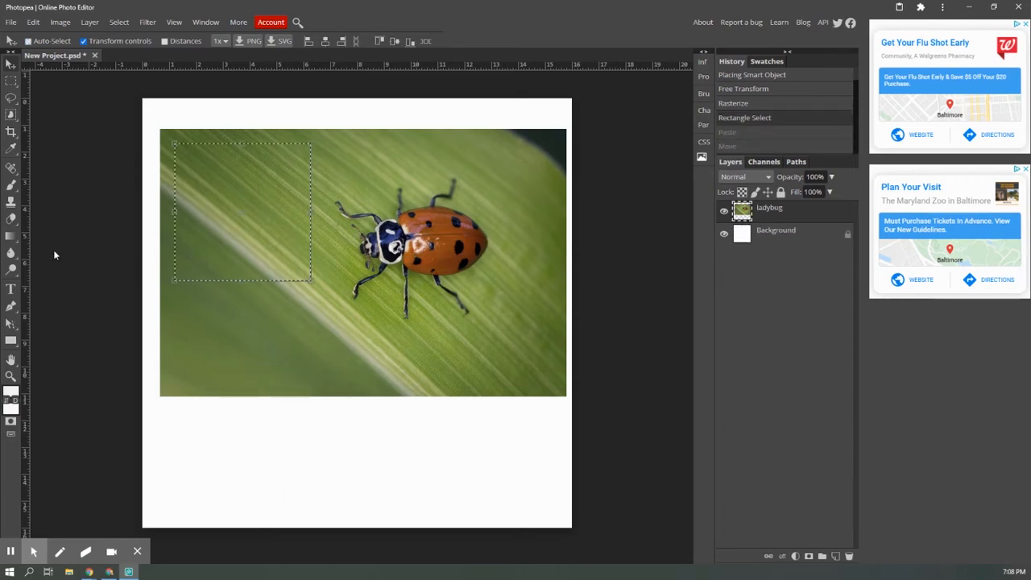
Step: Scribble with the white Brush inside the square selection on the ladybug layer, and undo the painting
{"action": "left_click", "coordinate": [11, 184]}
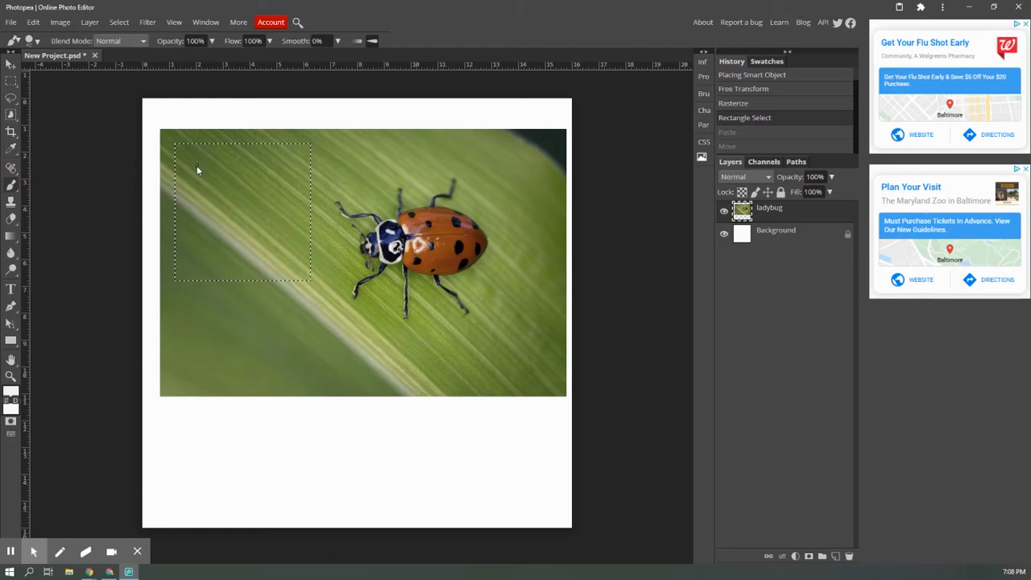
{"action": "mouse_move", "coordinate": [186, 189]}
{"action": "left_mouse_down"}
{"action": "mouse_move", "coordinate": [245, 211]}
{"action": "mouse_move", "coordinate": [219, 236]}
{"action": "mouse_move", "coordinate": [302, 258]}
{"action": "mouse_move", "coordinate": [309, 279]}
{"action": "mouse_move", "coordinate": [249, 284]}
{"action": "mouse_move", "coordinate": [274, 278]}
{"action": "mouse_move", "coordinate": [249, 267]}
{"action": "mouse_move", "coordinate": [419, 227]}
{"action": "mouse_move", "coordinate": [329, 208]}
{"action": "mouse_move", "coordinate": [194, 205]}
{"action": "mouse_move", "coordinate": [170, 216]}
{"action": "mouse_move", "coordinate": [287, 197]}
{"action": "mouse_move", "coordinate": [323, 215]}
{"action": "mouse_move", "coordinate": [269, 237]}
{"action": "mouse_move", "coordinate": [304, 225]}
{"action": "mouse_move", "coordinate": [309, 260]}
{"action": "mouse_move", "coordinate": [299, 262]}
{"action": "mouse_move", "coordinate": [266, 237]}
{"action": "mouse_move", "coordinate": [241, 250]}
{"action": "mouse_move", "coordinate": [252, 216]}
{"action": "mouse_move", "coordinate": [211, 211]}
{"action": "left_mouse_up"}
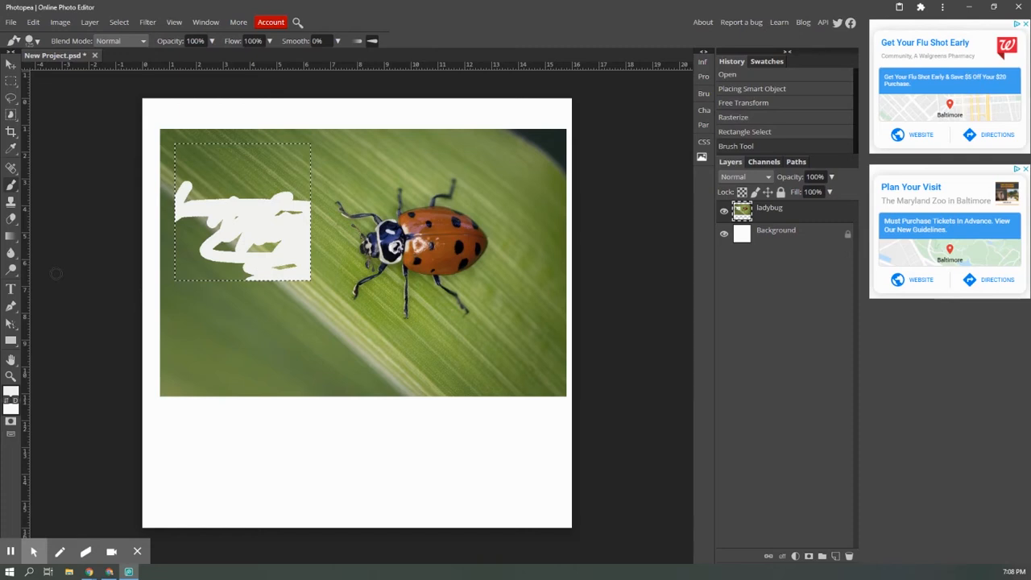
{"action": "key", "text": "ctrl+z"}
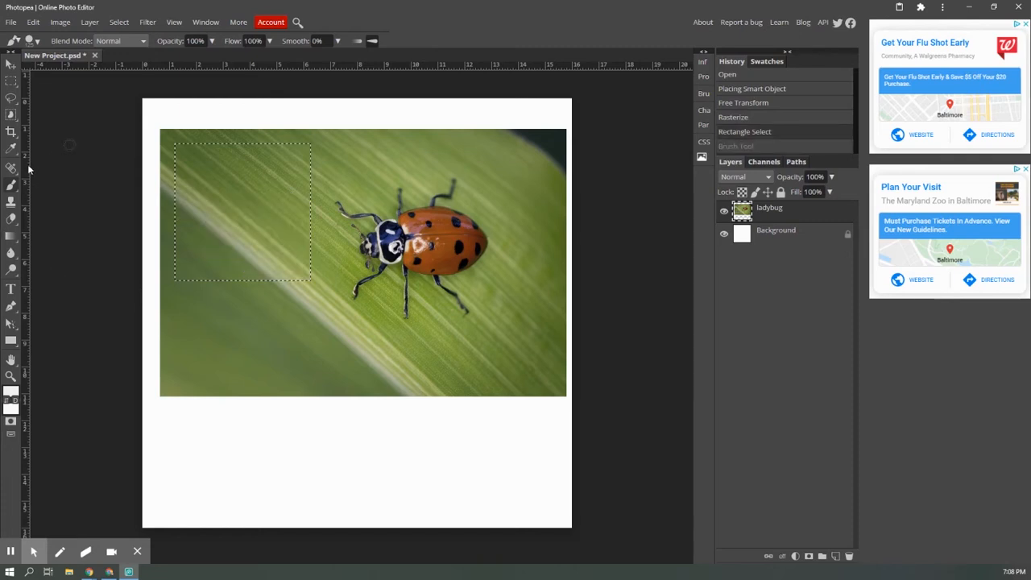
Step: Scribble with the Eraser inside the square selection on the ladybug layer, and undo the erasing
{"action": "left_click", "coordinate": [10, 218]}
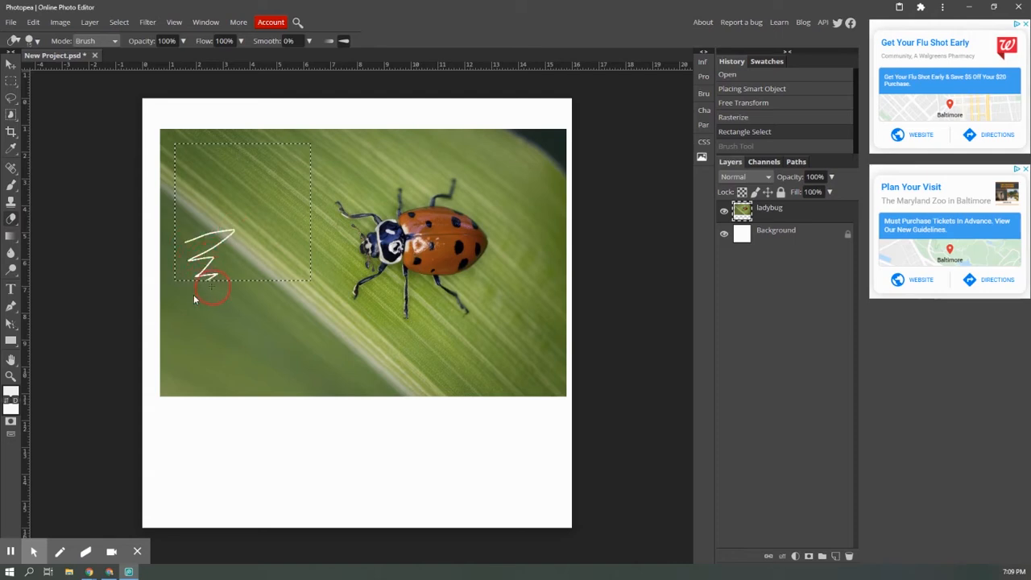
{"action": "mouse_move", "coordinate": [212, 287]}
{"action": "left_mouse_down"}
{"action": "mouse_move", "coordinate": [261, 271]}
{"action": "mouse_move", "coordinate": [246, 233]}
{"action": "mouse_move", "coordinate": [292, 180]}
{"action": "mouse_move", "coordinate": [240, 165]}
{"action": "mouse_move", "coordinate": [136, 276]}
{"action": "mouse_move", "coordinate": [186, 238]}
{"action": "mouse_move", "coordinate": [219, 232]}
{"action": "left_mouse_up"}
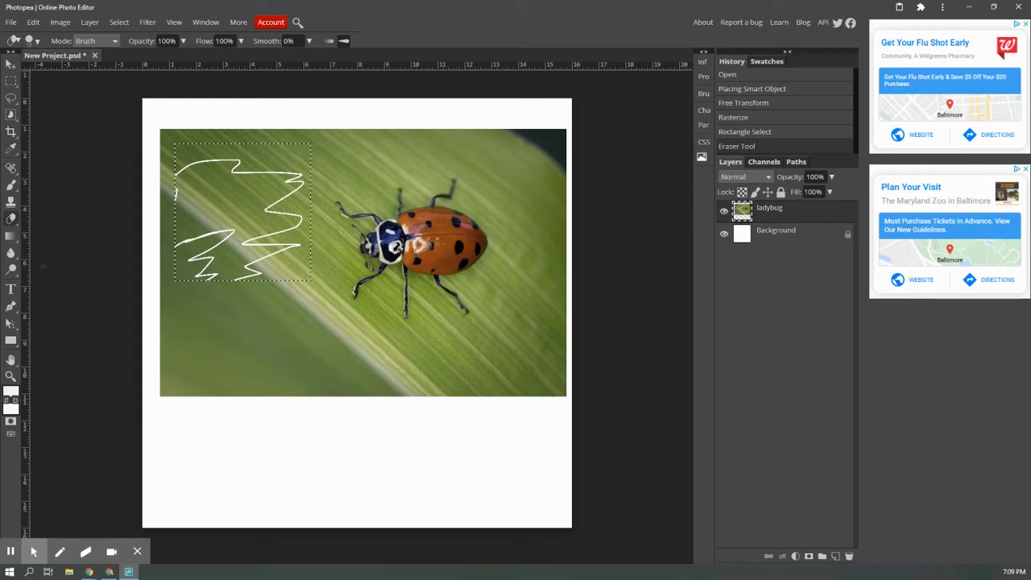
{"action": "key", "text": "ctrl+z"}
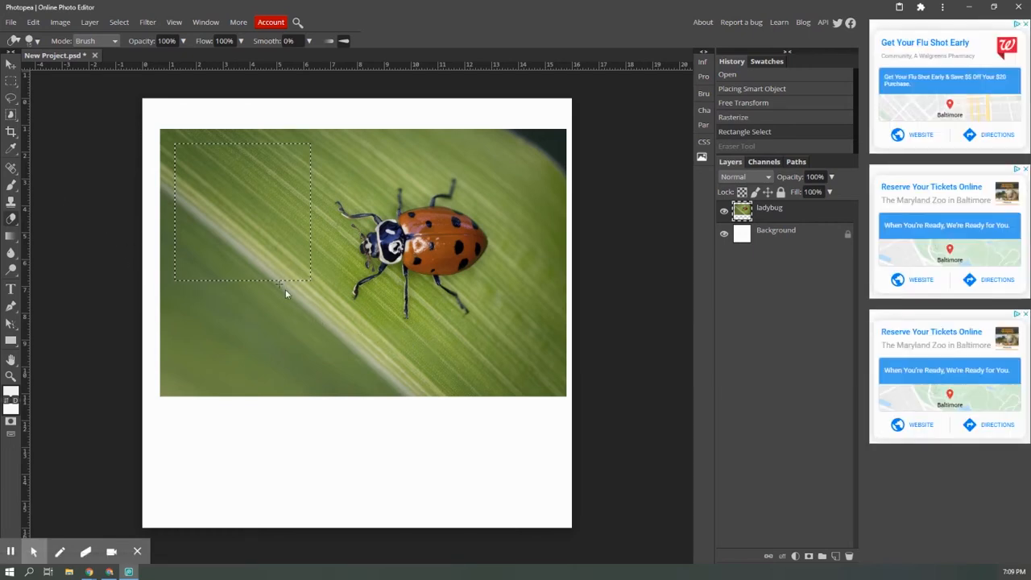
Step: Shift the square selection outline about 1 inch right and 1 inch down without moving the pixels, using Rectangle Select
{"action": "left_click", "coordinate": [10, 80]}
{"action": "left_click", "coordinate": [76, 84]}
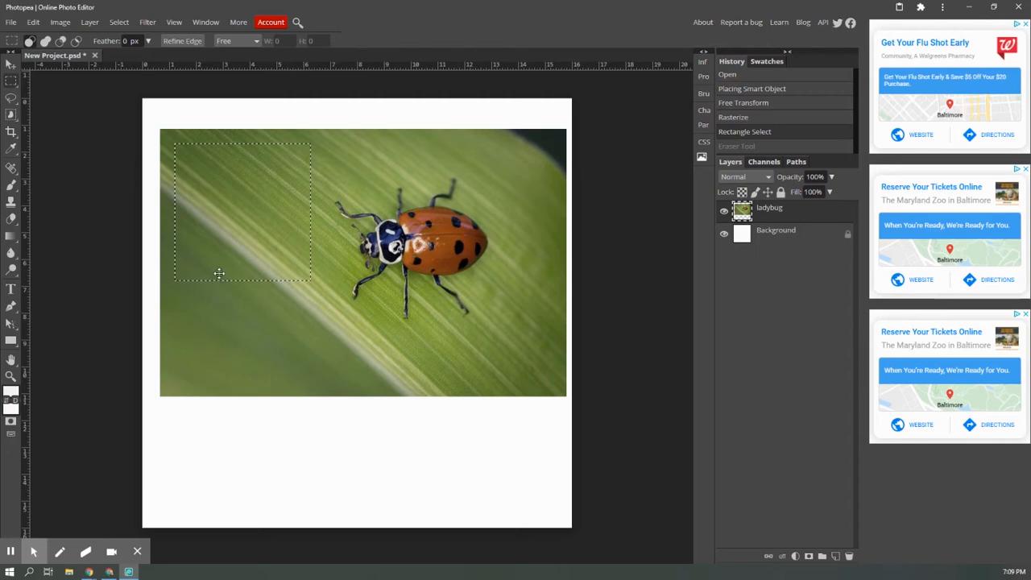
{"action": "left_click_drag", "start_coordinate": [203, 249], "coordinate": [235, 276]}
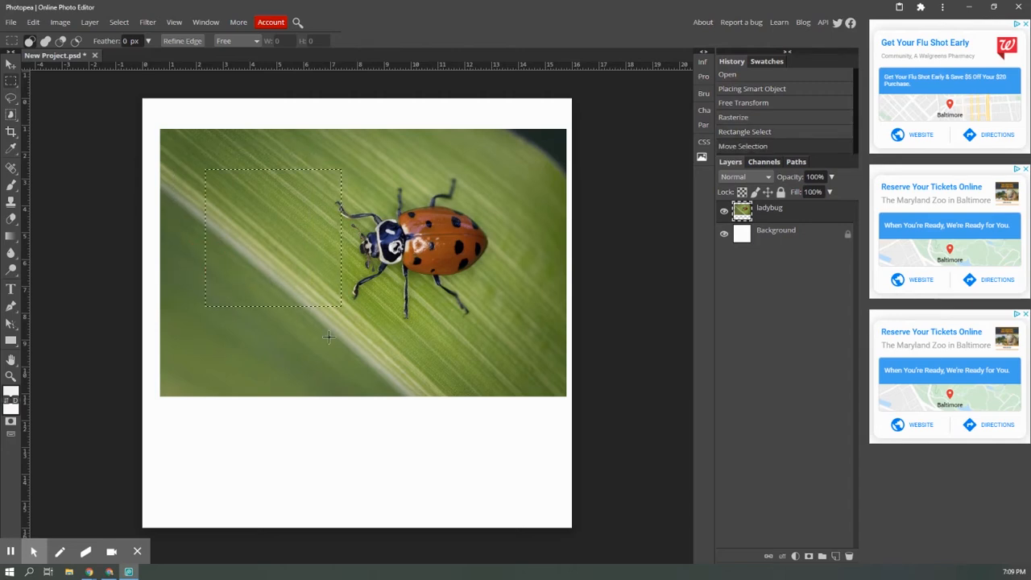
Step: Replace the selection with several new rectangles on the leaf, ending with a narrow upright one about 1.7 by 4.2 inches
{"action": "left_click_drag", "start_coordinate": [224, 332], "coordinate": [433, 372]}
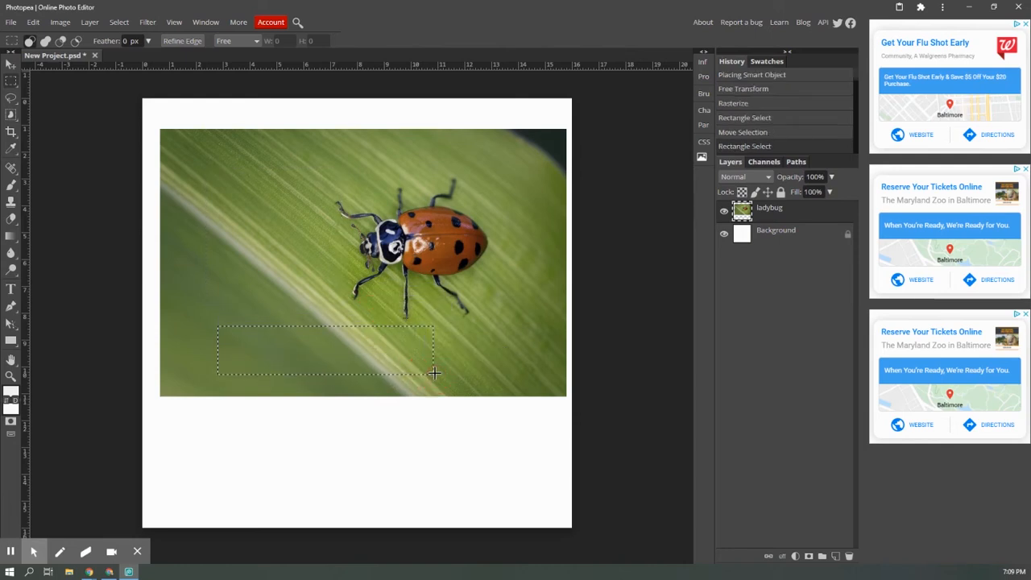
{"action": "left_click_drag", "start_coordinate": [225, 225], "coordinate": [265, 300]}
{"action": "left_click_drag", "start_coordinate": [295, 336], "coordinate": [295, 336]}
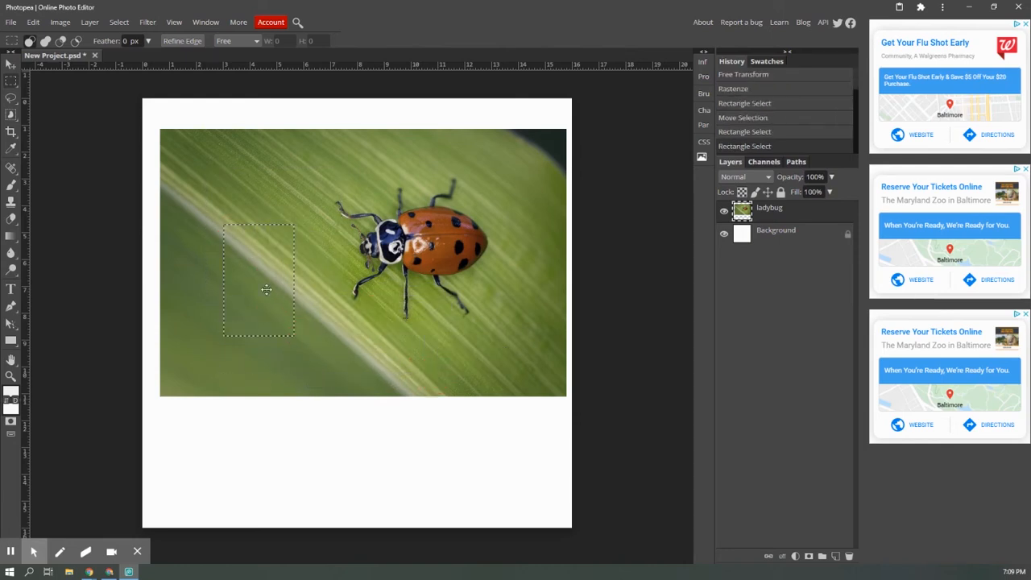
{"action": "left_click_drag", "start_coordinate": [211, 167], "coordinate": [246, 258]}
{"action": "left_click_drag", "start_coordinate": [310, 159], "coordinate": [219, 252]}
{"action": "left_click_drag", "start_coordinate": [195, 216], "coordinate": [242, 328]}
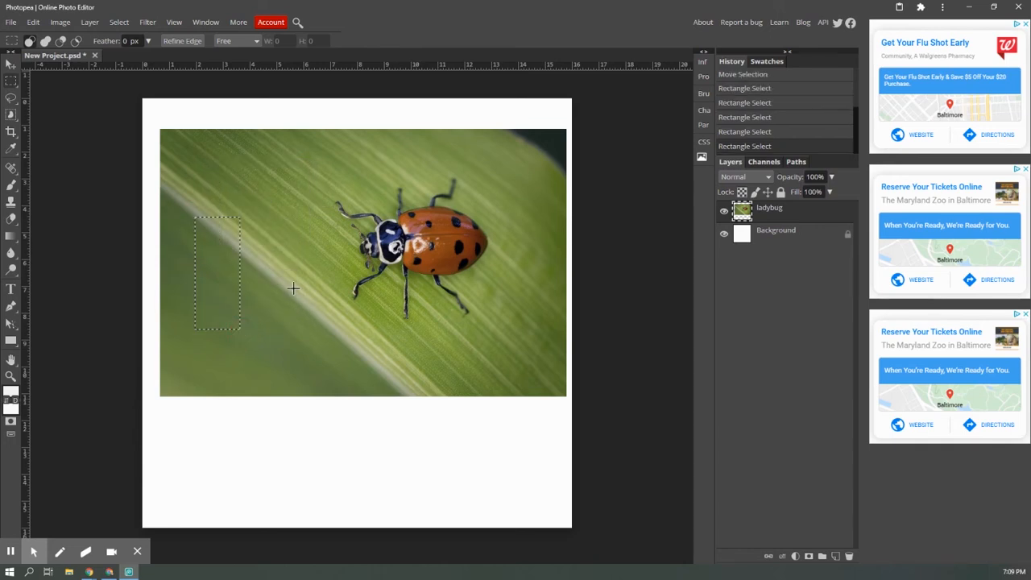
Step: Add a second rectangular selection about 2 by 2 inches above the narrow one, and deselect everything
{"action": "left_click_drag", "start_coordinate": [191, 145], "coordinate": [246, 198]}
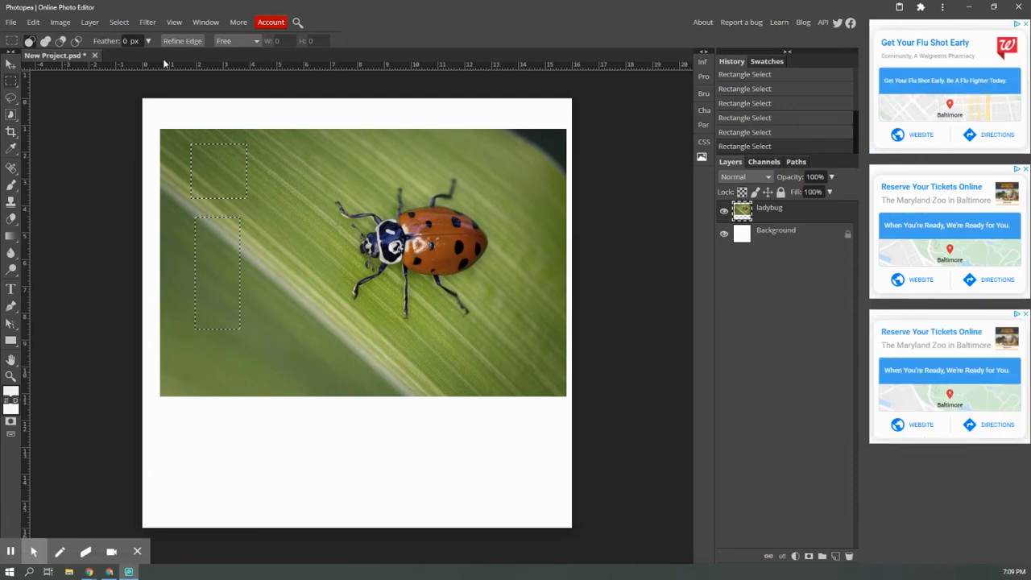
{"action": "left_click", "coordinate": [127, 24]}
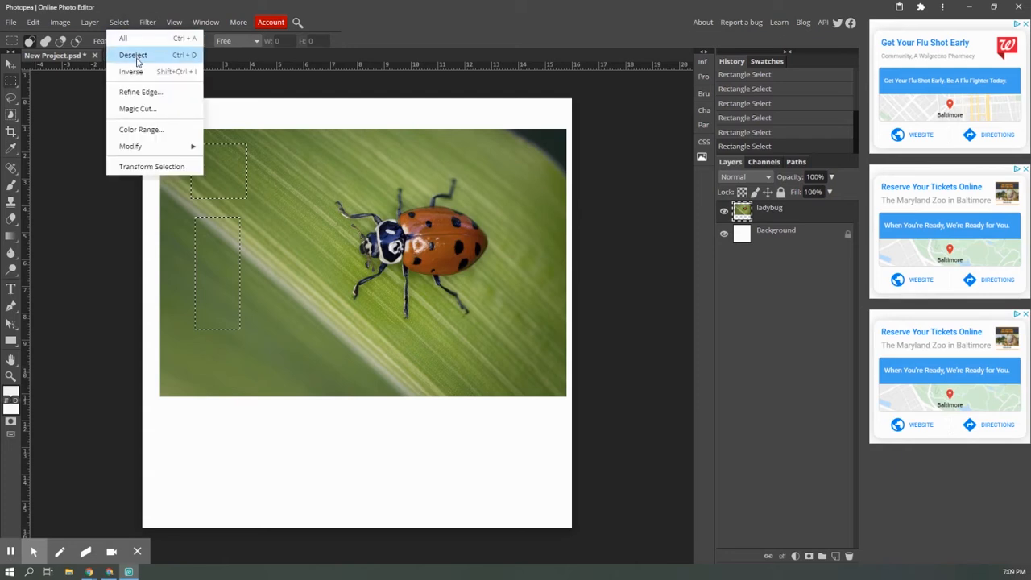
{"action": "left_click", "coordinate": [99, 181]}
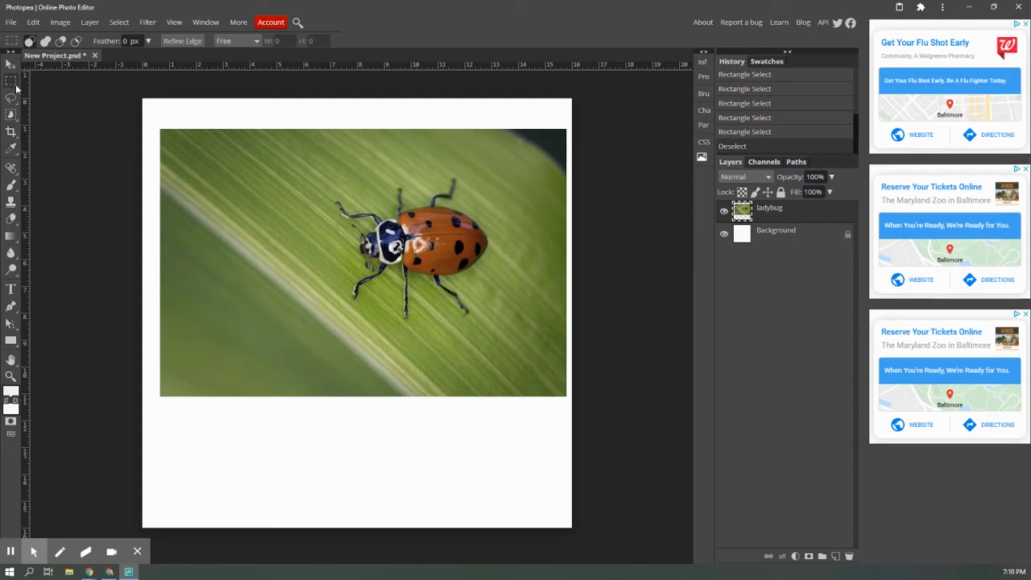
Step: Select an upright rectangle about 3 by 4.4 inches on the leaf's upper-left area, and deselect it
{"action": "left_click_drag", "start_coordinate": [184, 154], "coordinate": [268, 271]}
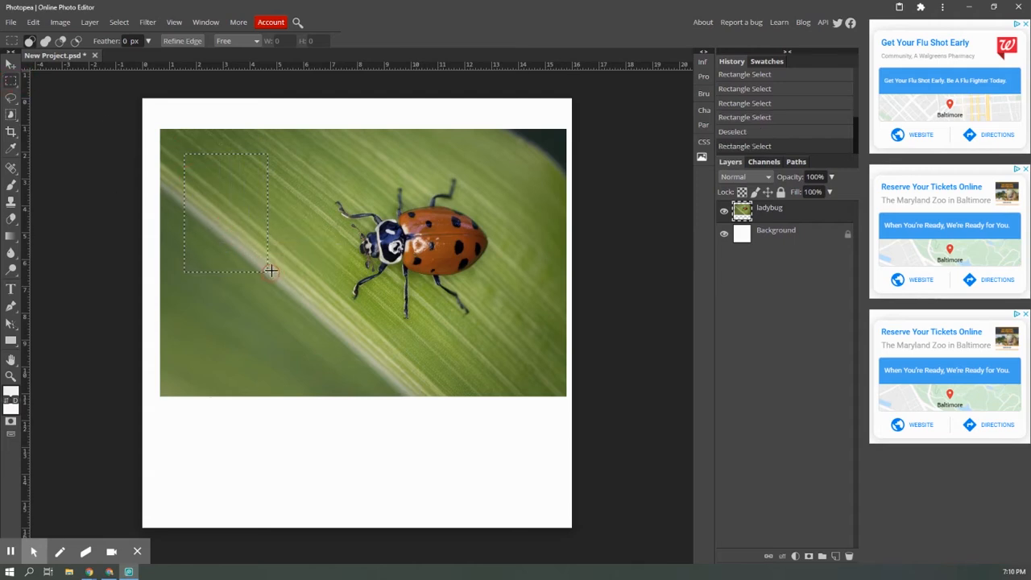
{"action": "key", "text": "ctrl+d"}
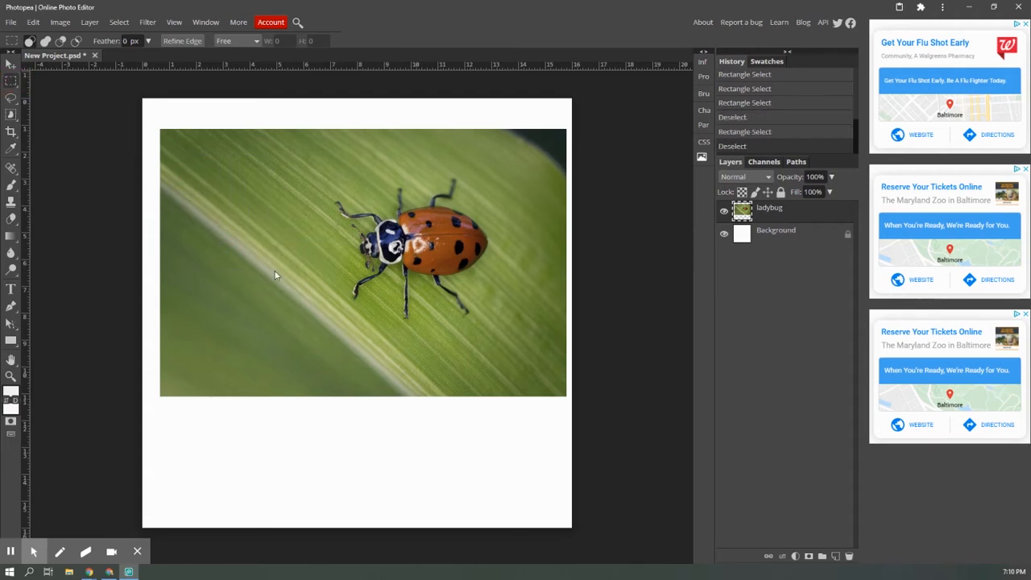
Step: Draw a circular selection about 5.5 inches across on the leaf with Ellipse Select, and move its outline over the ladybug
{"action": "left_click", "coordinate": [11, 81]}
{"action": "left_click", "coordinate": [61, 85]}
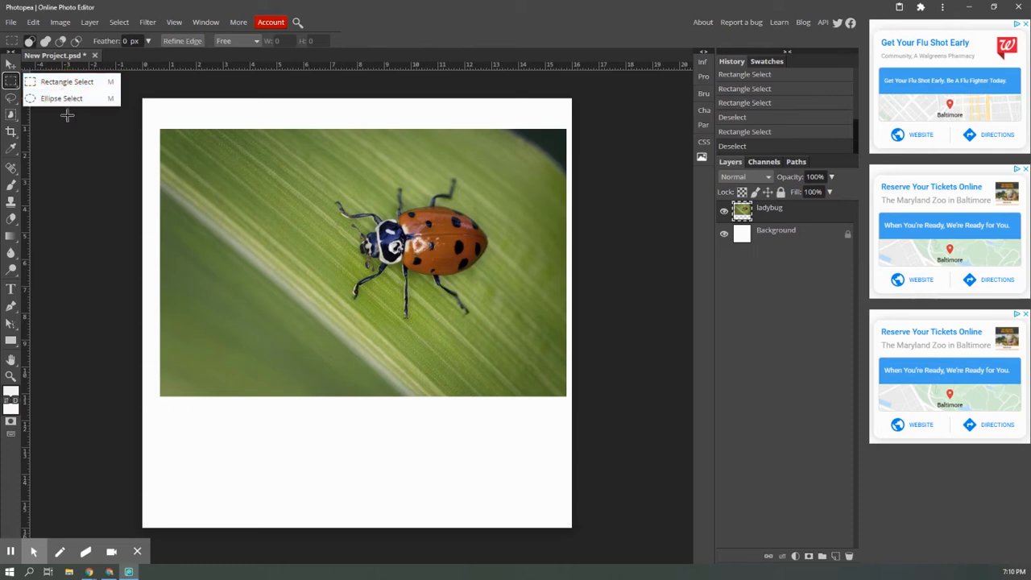
{"action": "left_click", "coordinate": [67, 100]}
{"action": "left_click_drag", "start_coordinate": [177, 147], "coordinate": [331, 329]}
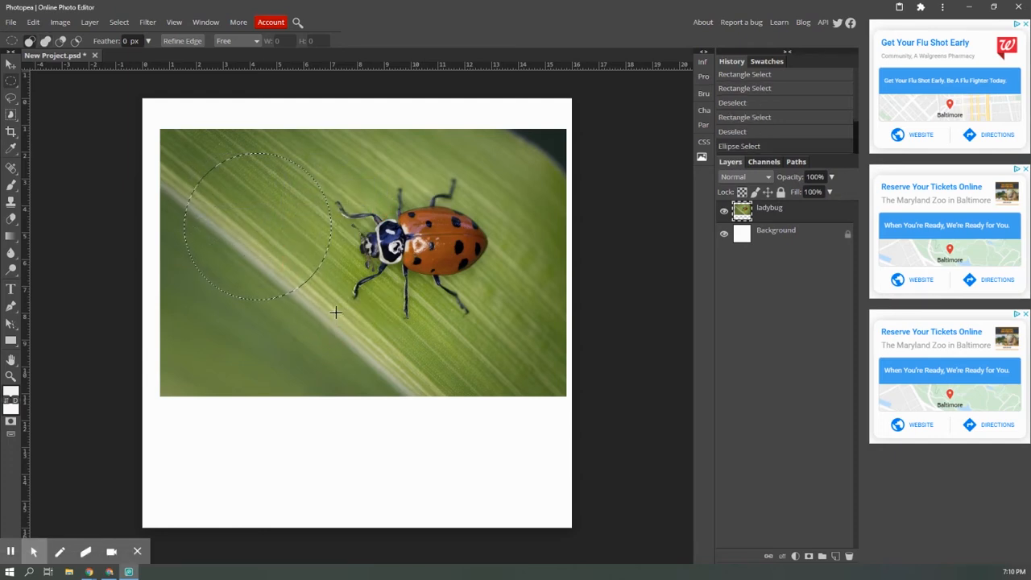
{"action": "left_click_drag", "start_coordinate": [242, 208], "coordinate": [369, 220]}
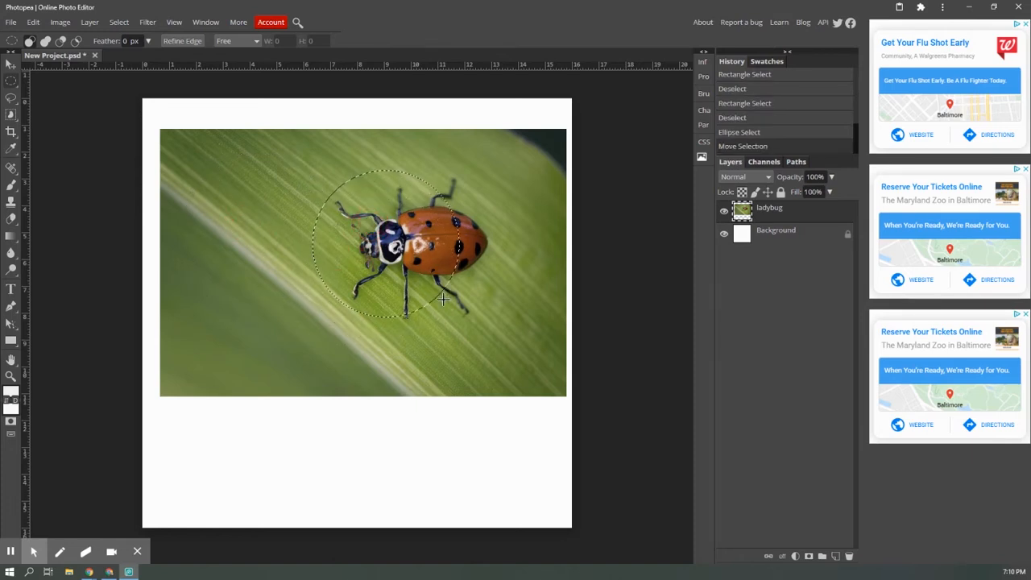
{"action": "left_click_drag", "start_coordinate": [355, 266], "coordinate": [359, 272]}
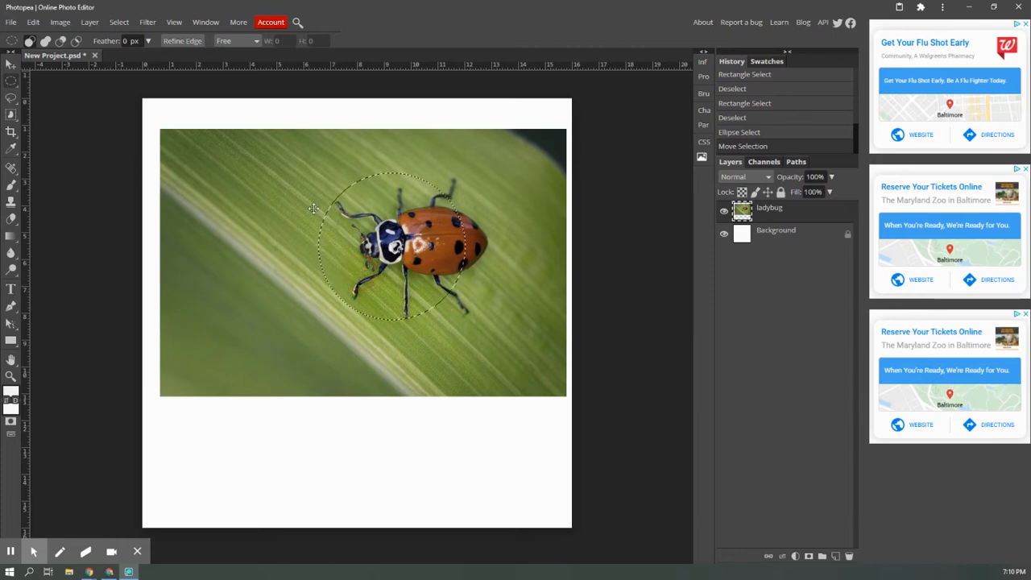
Step: Replace the circle with an oval selection about 9 by 6.6 inches, and shift it about 1 inch right to surround the ladybug
{"action": "left_click", "coordinate": [247, 41]}
{"action": "left_click", "coordinate": [247, 42]}
{"action": "left_click_drag", "start_coordinate": [262, 162], "coordinate": [505, 339]}
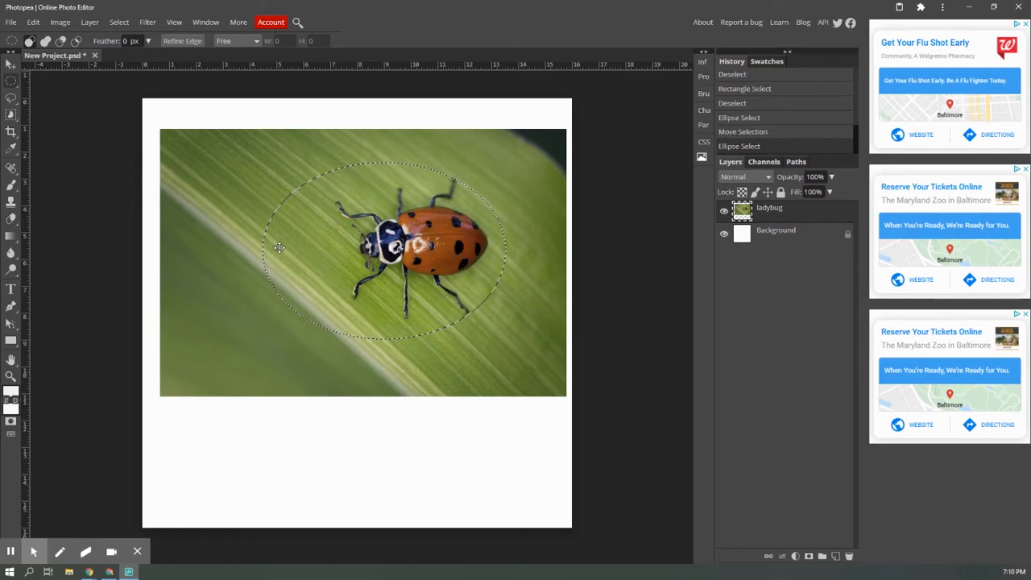
{"action": "left_click_drag", "start_coordinate": [279, 247], "coordinate": [308, 244]}
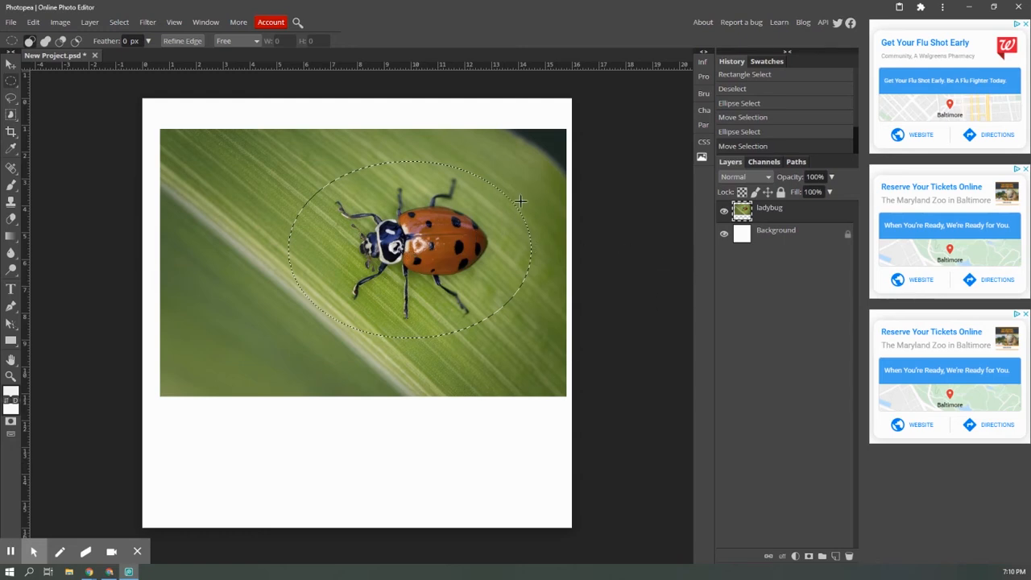
Step: Erase inside the oval selection around the ladybug with a large Eraser, and undo the erasing
{"action": "key", "text": "e"}
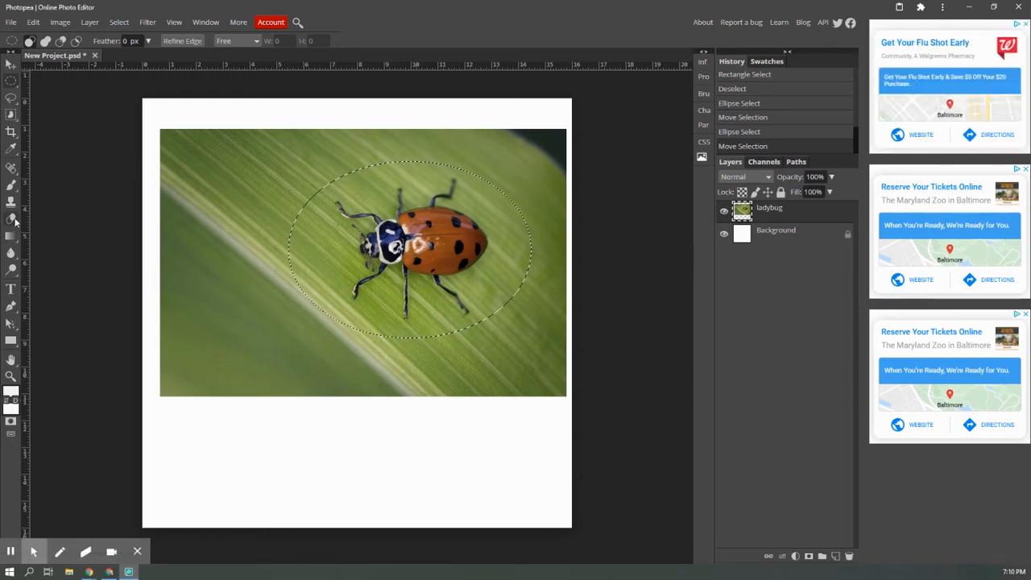
{"action": "mouse_move", "coordinate": [455, 124]}
{"action": "left_mouse_down"}
{"action": "mouse_move", "coordinate": [544, 172]}
{"action": "mouse_move", "coordinate": [557, 211]}
{"action": "mouse_move", "coordinate": [453, 239]}
{"action": "mouse_move", "coordinate": [478, 242]}
{"action": "mouse_move", "coordinate": [432, 216]}
{"action": "mouse_move", "coordinate": [486, 215]}
{"action": "mouse_move", "coordinate": [466, 202]}
{"action": "mouse_move", "coordinate": [357, 196]}
{"action": "mouse_move", "coordinate": [340, 209]}
{"action": "mouse_move", "coordinate": [343, 199]}
{"action": "mouse_move", "coordinate": [351, 248]}
{"action": "mouse_move", "coordinate": [435, 257]}
{"action": "left_mouse_up"}
{"action": "key", "text": "ctrl+z"}
{"action": "key", "text": "ctrl+z"}
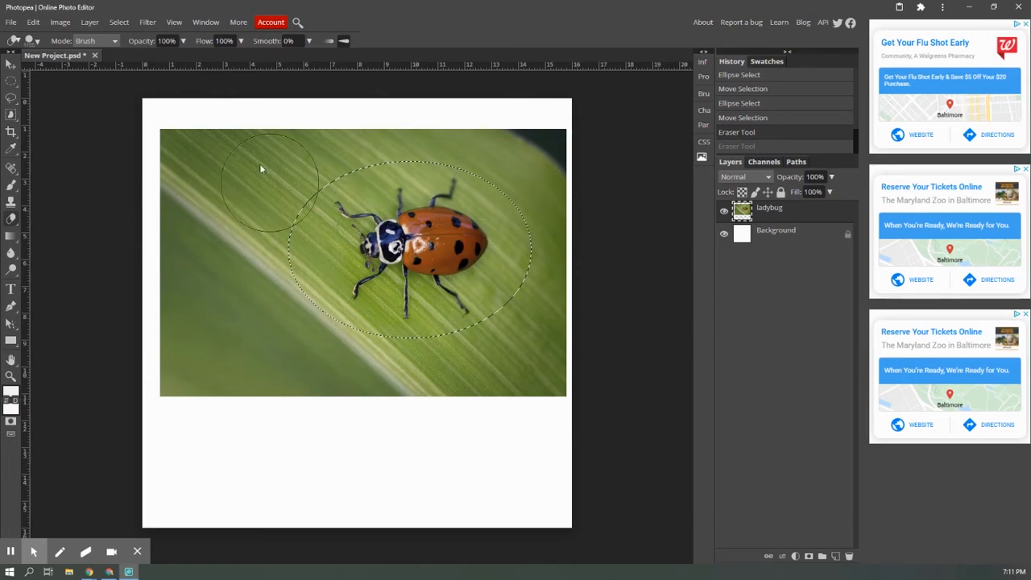
Step: Invert the oval selection and delete the picture around the ladybug, and undo both the deletion and the inversion
{"action": "left_click", "coordinate": [120, 22]}
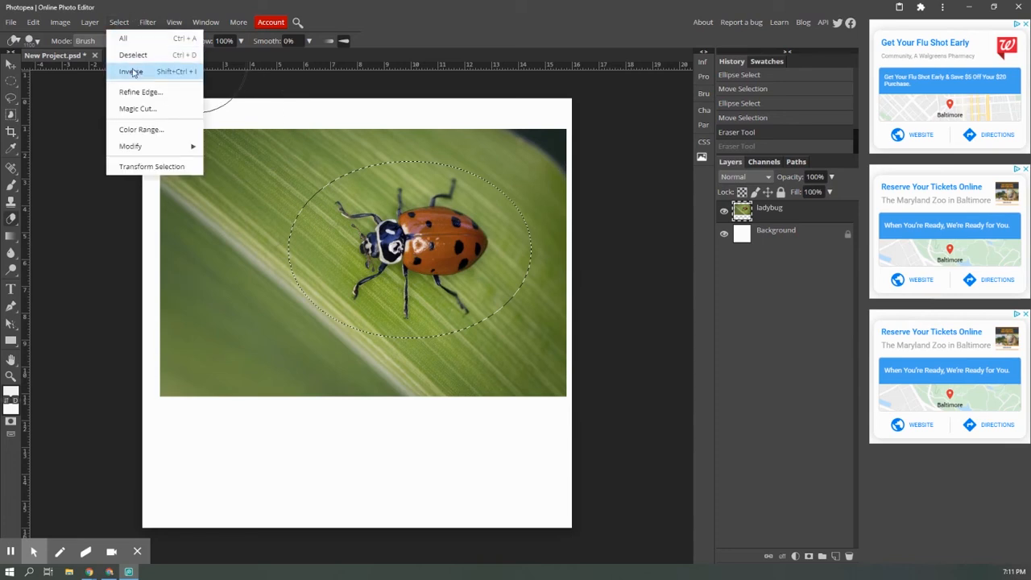
{"action": "left_click", "coordinate": [131, 71]}
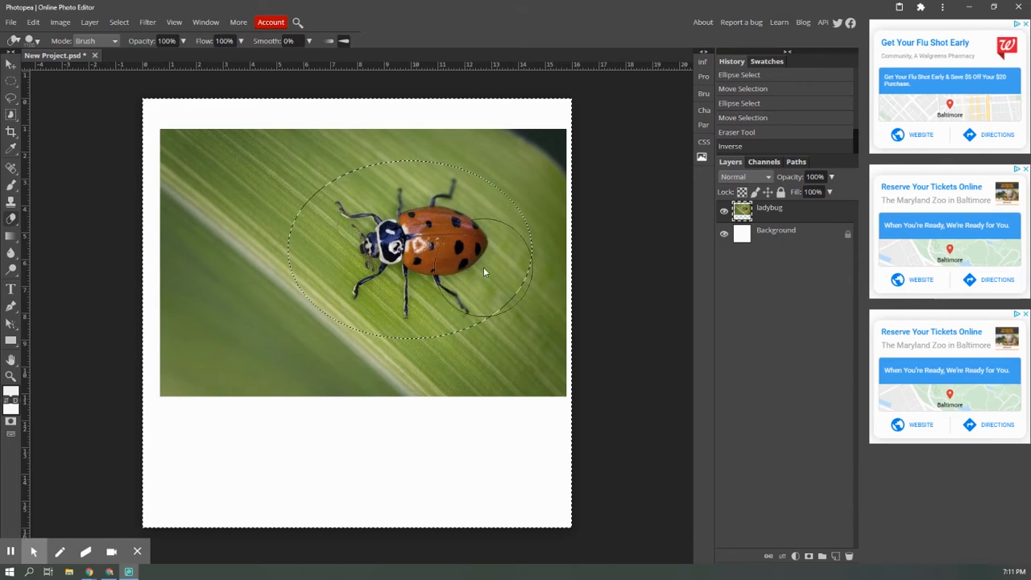
{"action": "left_click", "coordinate": [11, 64]}
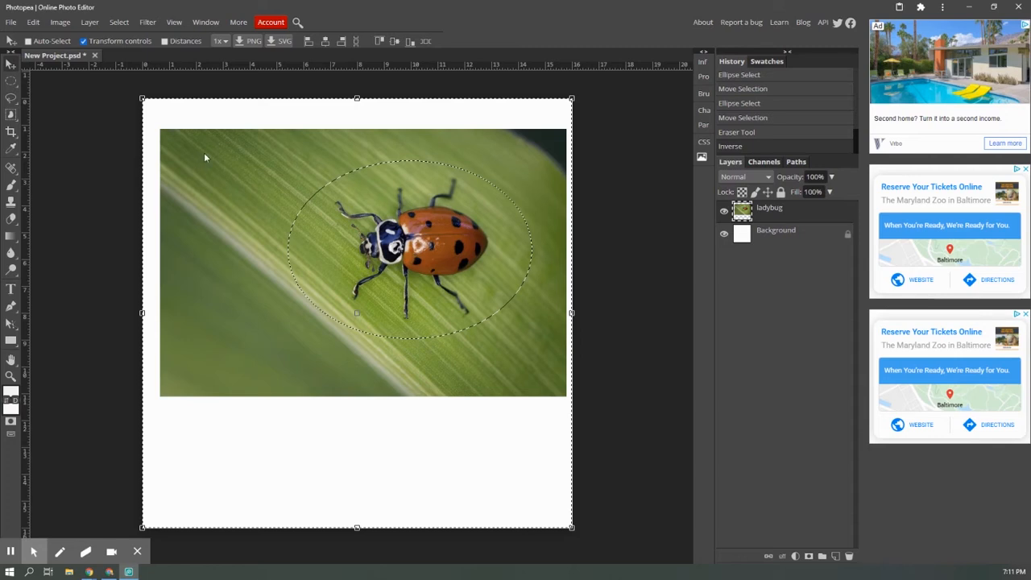
{"action": "key", "text": "Delete"}
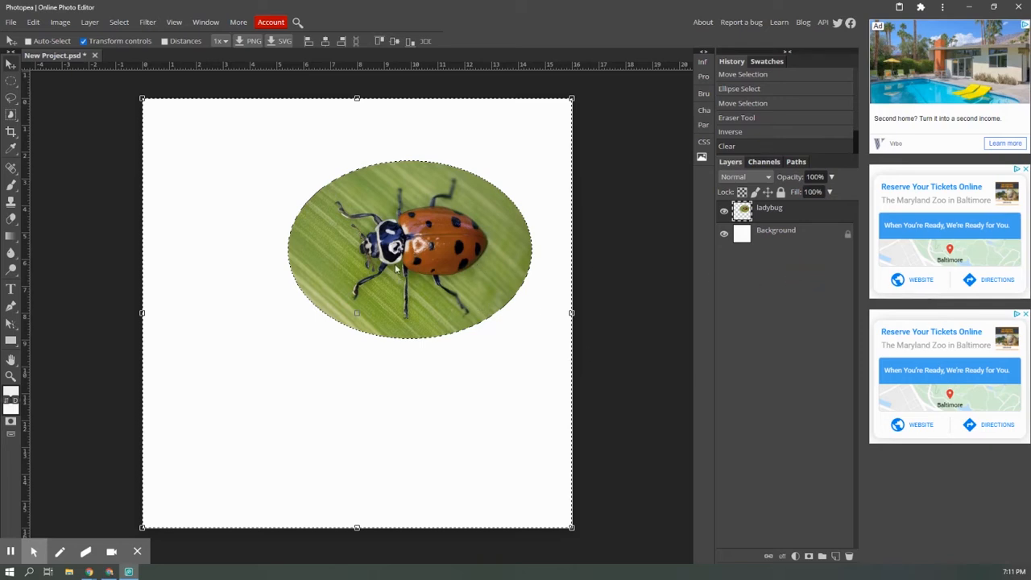
{"action": "key", "text": "ctrl+z"}
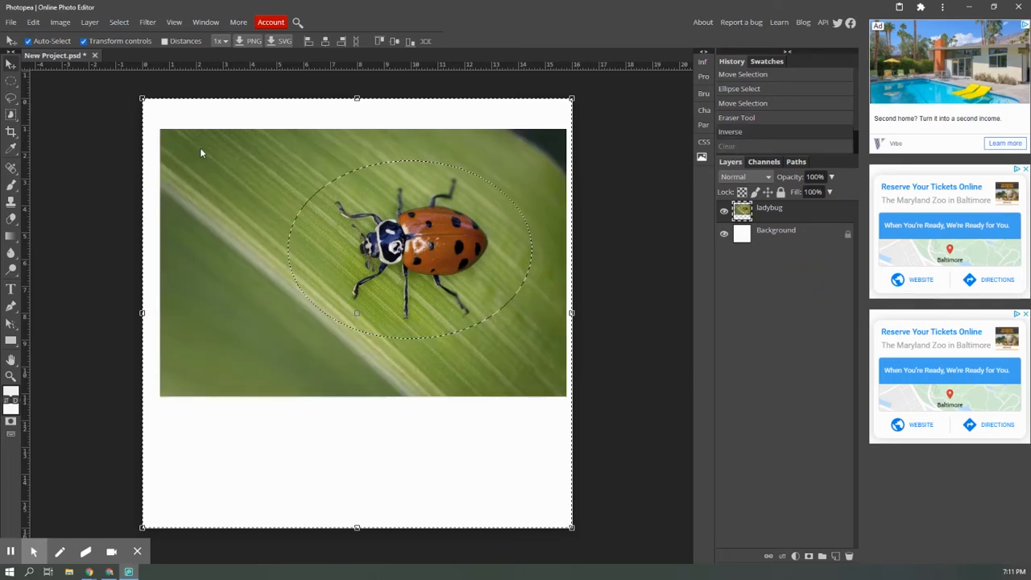
{"action": "key", "text": "ctrl+z"}
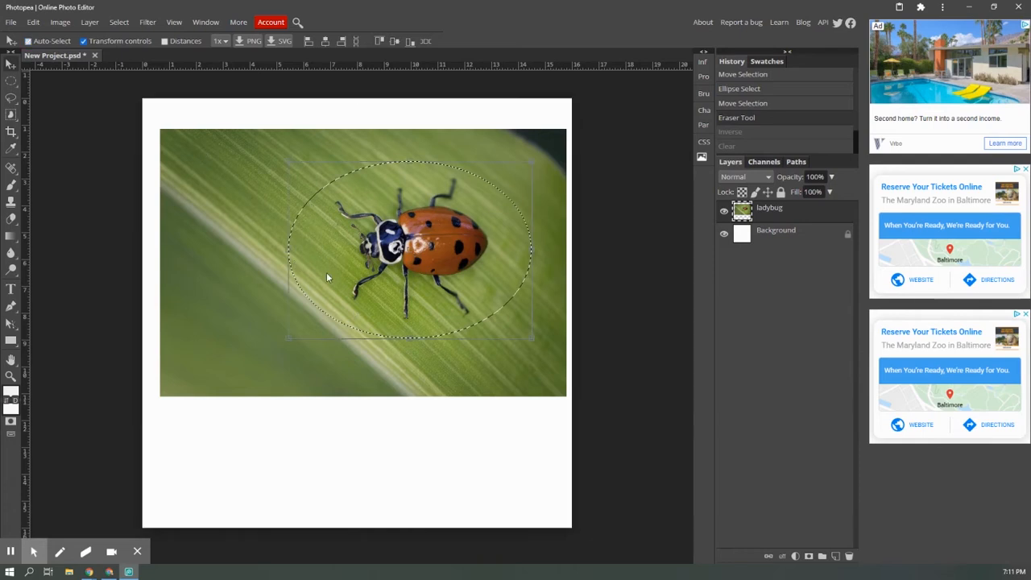
Step: Deselect the oval around the ladybug, keeping the Ellipse Select tool active
{"action": "left_click", "coordinate": [10, 80]}
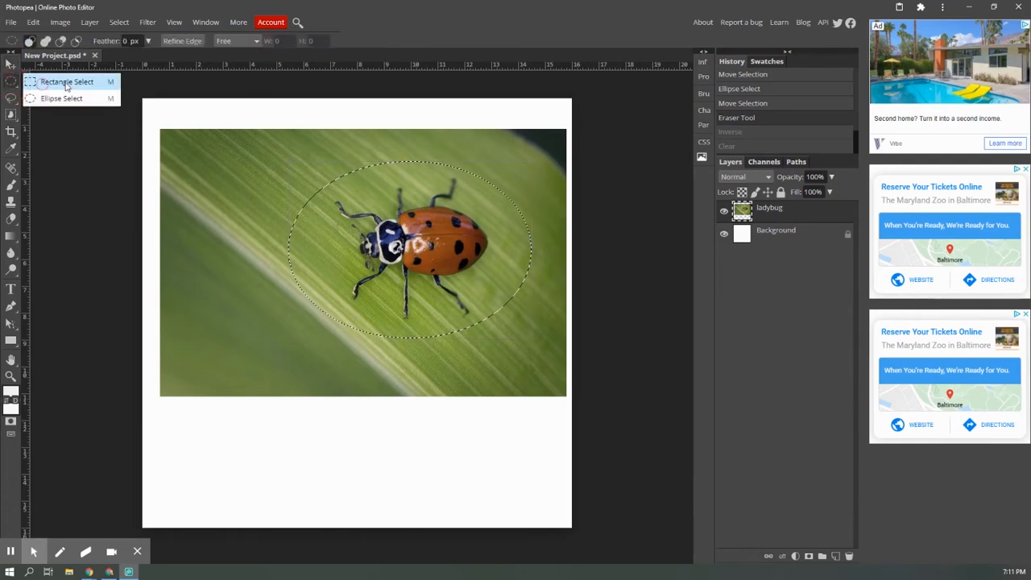
{"action": "left_click", "coordinate": [101, 193]}
{"action": "key", "text": "ctrl+d"}
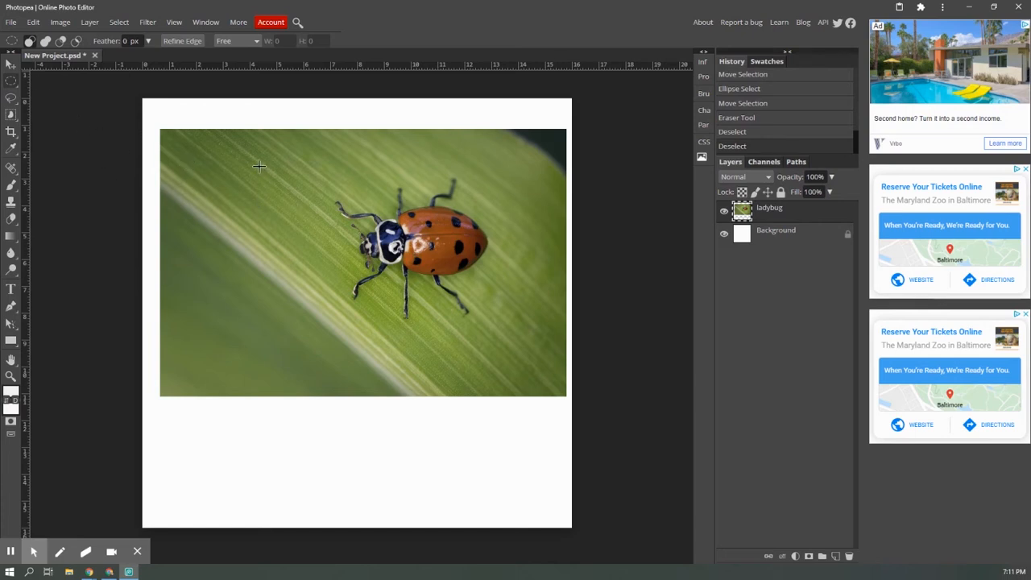
Step: Draw an elliptical selection about 10 by 7 inches around the whole ladybug
{"action": "left_click", "coordinate": [12, 84]}
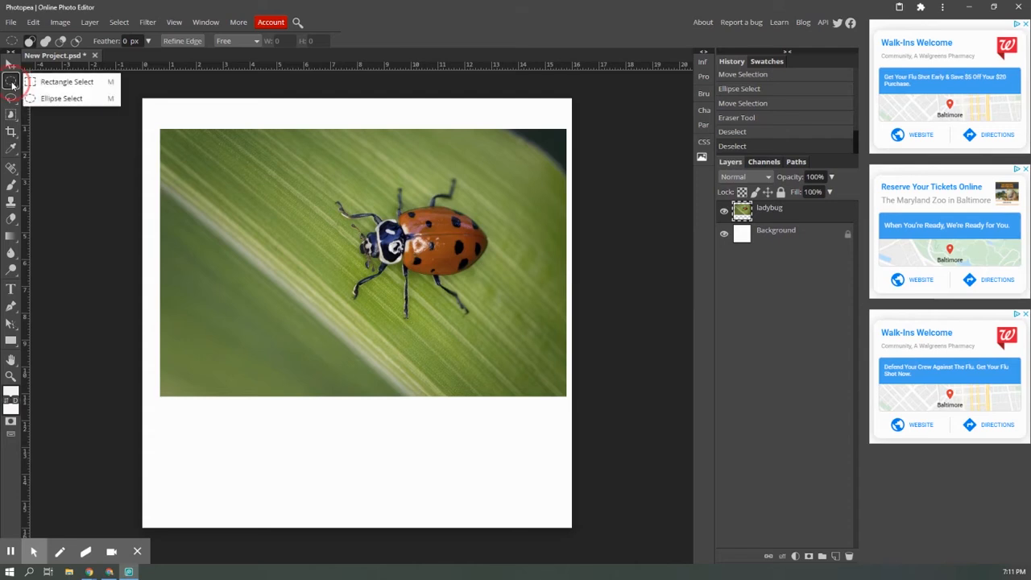
{"action": "left_click", "coordinate": [92, 100]}
{"action": "left_click_drag", "start_coordinate": [280, 151], "coordinate": [547, 338]}
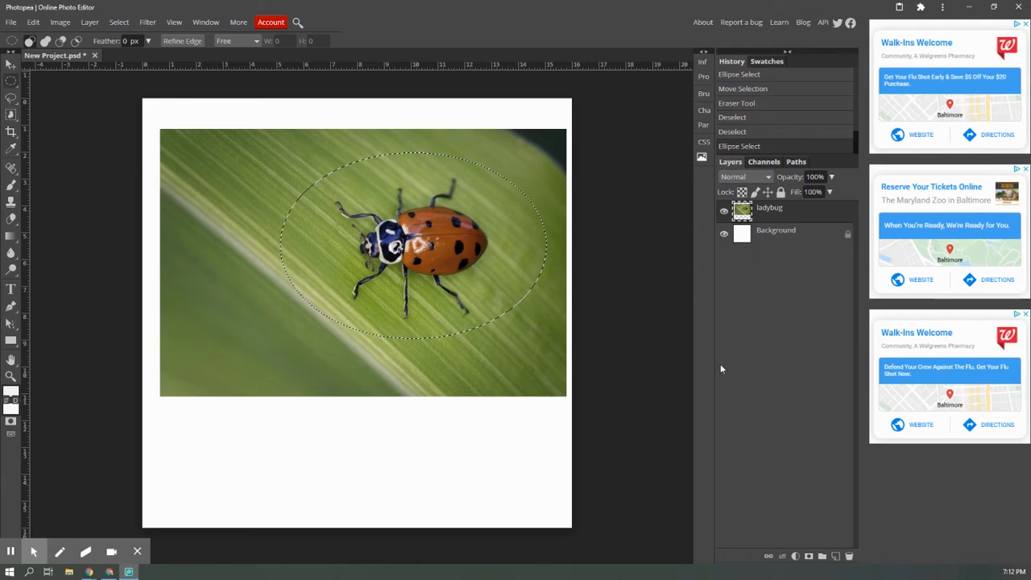
Step: Invert the elliptical selection and delete everything outside the oval from the ladybug layer
{"action": "left_click", "coordinate": [126, 25]}
{"action": "left_click", "coordinate": [127, 74]}
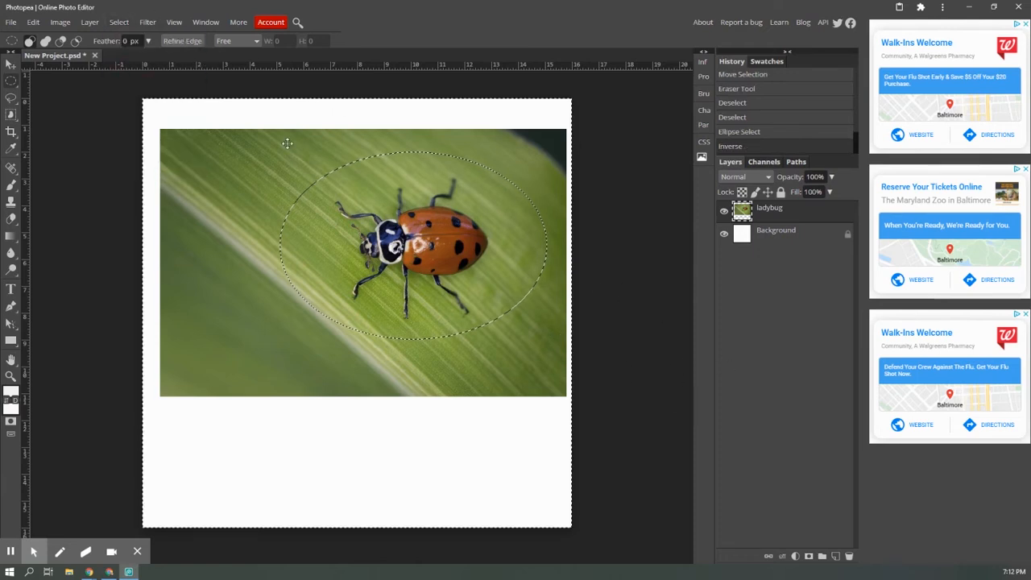
{"action": "key", "text": "Delete"}
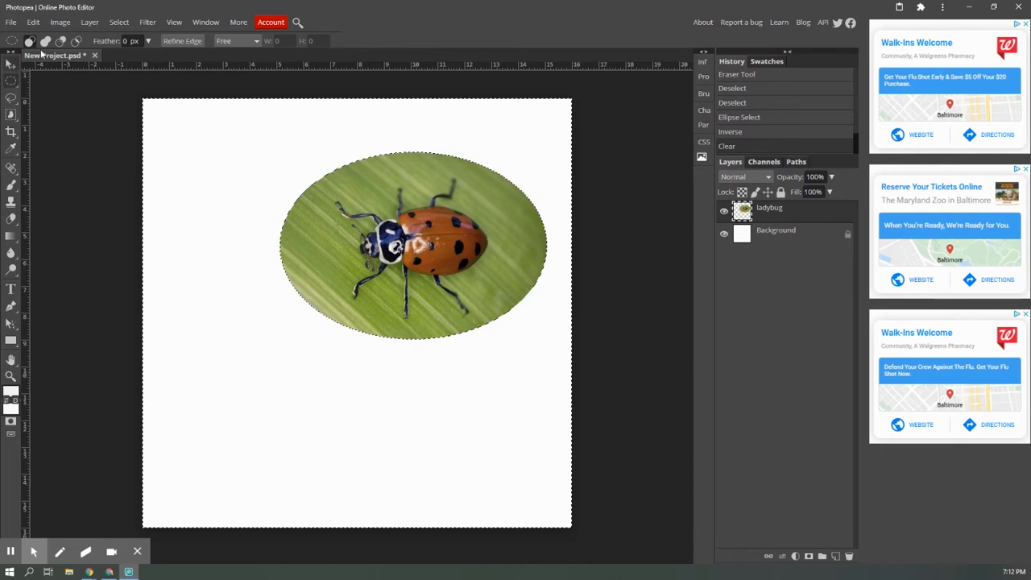
Step: Deselect, and move the oval ladybug picture about 4 inches left and 1 inch up into the canvas's upper-left area
{"action": "left_click", "coordinate": [10, 63]}
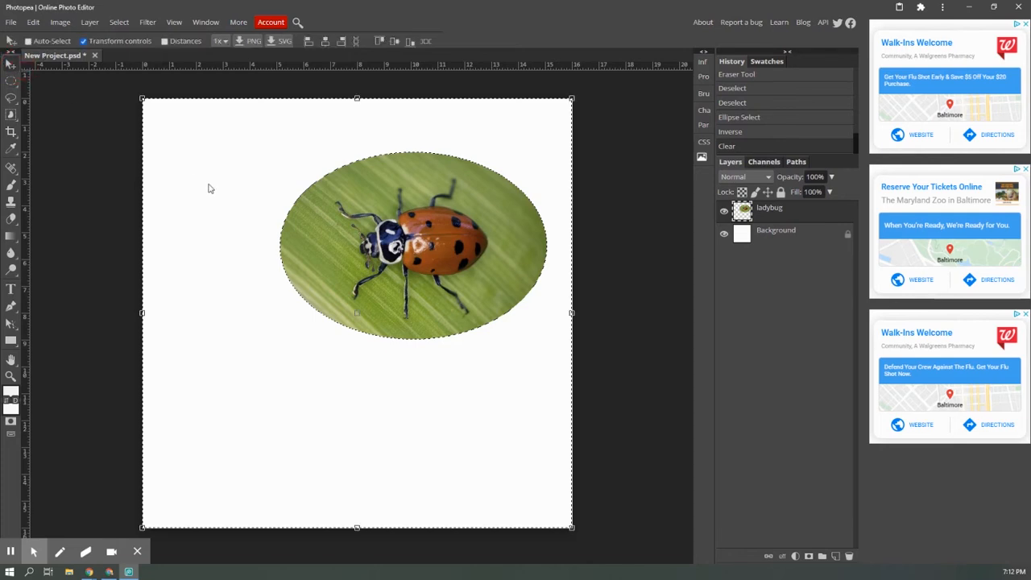
{"action": "key", "text": "ctrl+d"}
{"action": "left_click_drag", "start_coordinate": [330, 239], "coordinate": [205, 209]}
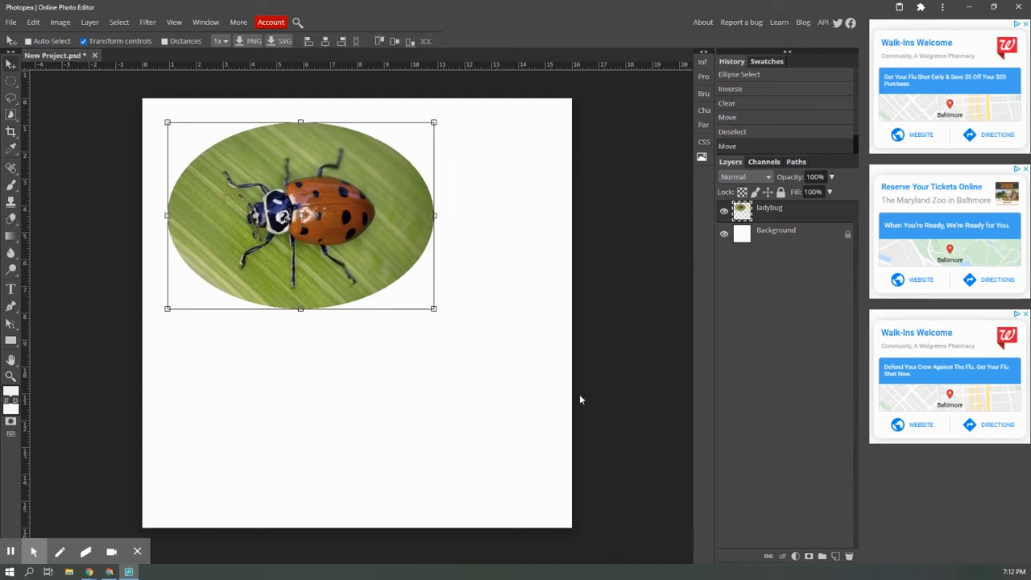
Step: Scale the oval ladybug picture up to about 152% and nudge it slightly left and down on the canvas
{"action": "left_click_drag", "start_coordinate": [434, 309], "coordinate": [567, 411]}
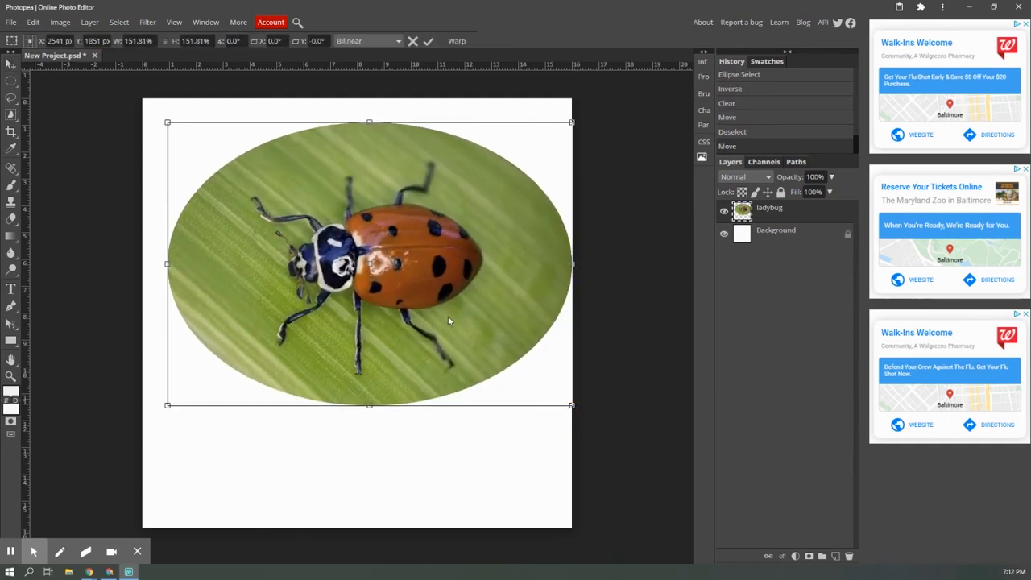
{"action": "left_click_drag", "start_coordinate": [446, 298], "coordinate": [435, 302]}
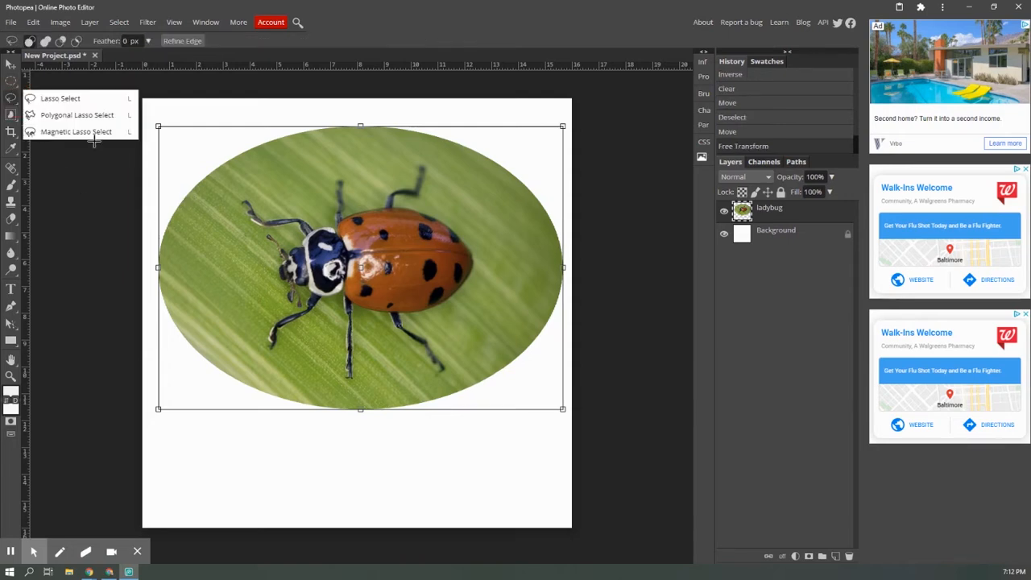
Step: Select an irregular freehand area along the oval's left edge with Lasso Select and delete it from the ladybug layer
{"action": "left_click", "coordinate": [38, 99]}
{"action": "mouse_move", "coordinate": [185, 191]}
{"action": "left_mouse_down"}
{"action": "mouse_move", "coordinate": [188, 204]}
{"action": "mouse_move", "coordinate": [239, 230]}
{"action": "mouse_move", "coordinate": [267, 308]}
{"action": "mouse_move", "coordinate": [251, 359]}
{"action": "mouse_move", "coordinate": [193, 372]}
{"action": "mouse_move", "coordinate": [153, 301]}
{"action": "mouse_move", "coordinate": [166, 217]}
{"action": "mouse_move", "coordinate": [187, 197]}
{"action": "left_mouse_up"}
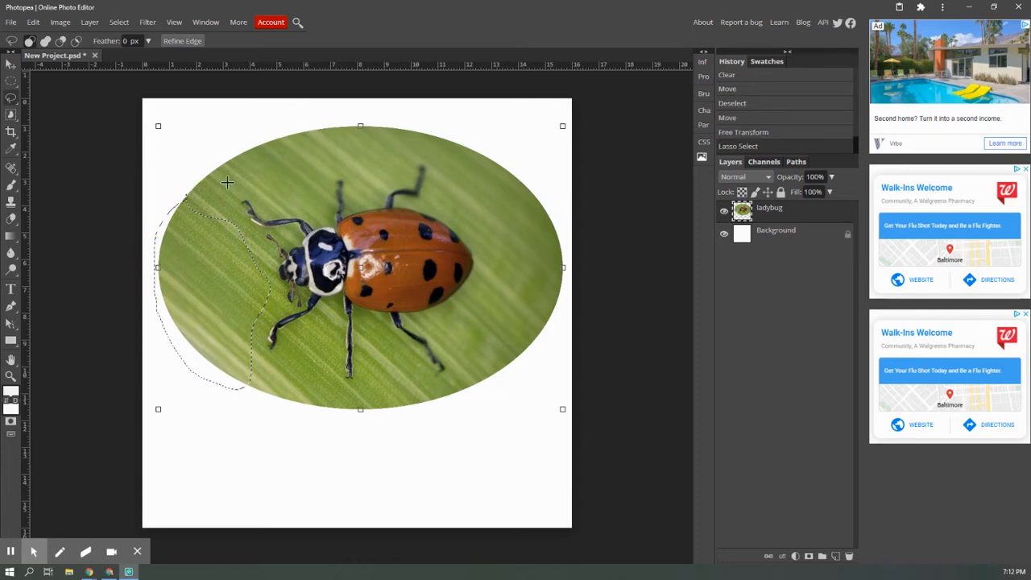
{"action": "key", "text": "Delete"}
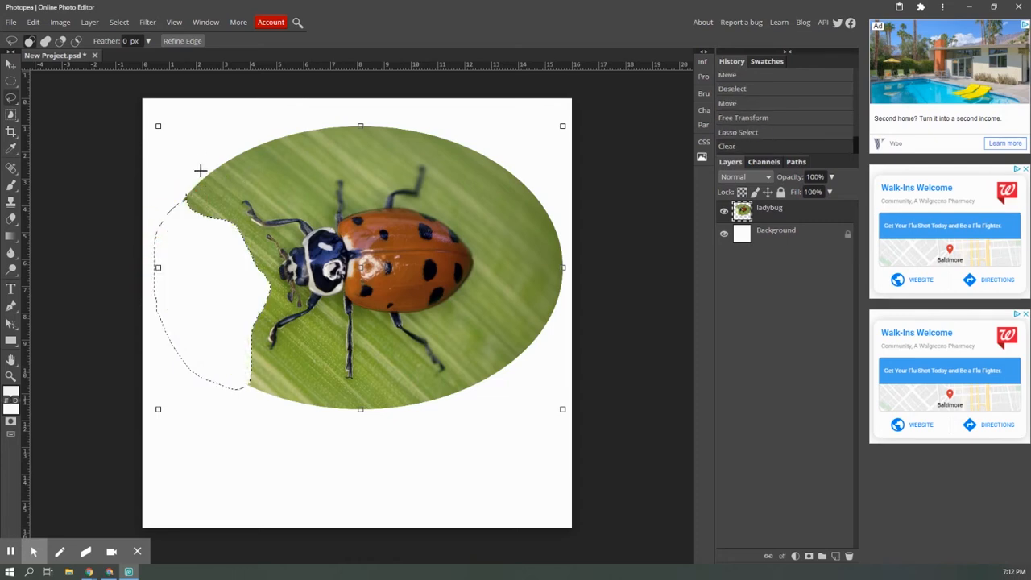
Step: Lasso a wavy area along the oval's upper-left edge and delete it, including the small leaf fragment left over beside it
{"action": "mouse_move", "coordinate": [252, 153]}
{"action": "left_mouse_down"}
{"action": "mouse_move", "coordinate": [229, 165]}
{"action": "mouse_move", "coordinate": [213, 197]}
{"action": "mouse_move", "coordinate": [224, 232]}
{"action": "mouse_move", "coordinate": [218, 194]}
{"action": "mouse_move", "coordinate": [240, 166]}
{"action": "mouse_move", "coordinate": [269, 163]}
{"action": "mouse_move", "coordinate": [281, 194]}
{"action": "mouse_move", "coordinate": [306, 200]}
{"action": "mouse_move", "coordinate": [324, 157]}
{"action": "mouse_move", "coordinate": [368, 138]}
{"action": "mouse_move", "coordinate": [347, 122]}
{"action": "mouse_move", "coordinate": [235, 139]}
{"action": "mouse_move", "coordinate": [212, 166]}
{"action": "mouse_move", "coordinate": [223, 230]}
{"action": "left_mouse_up"}
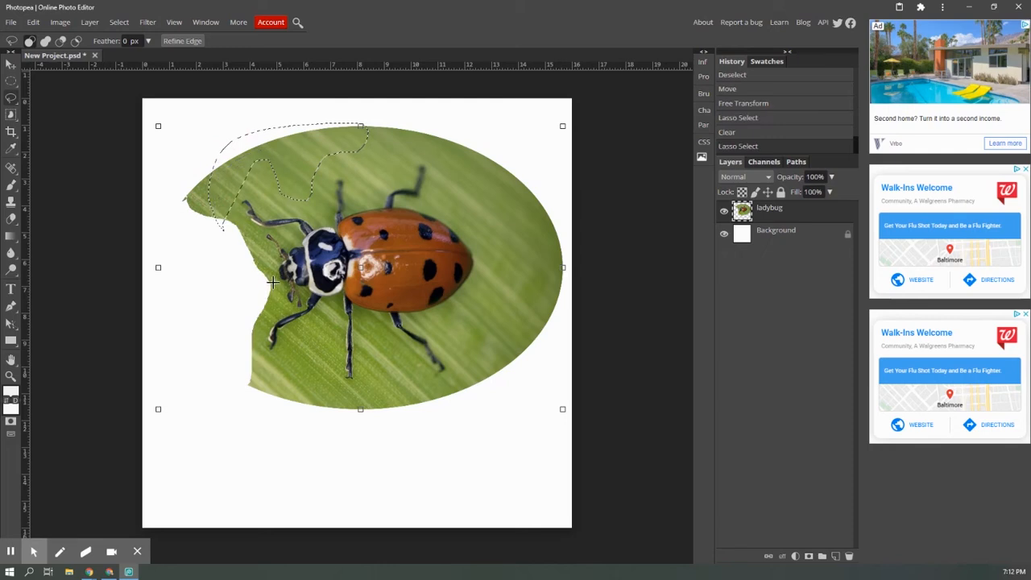
{"action": "key", "text": "Delete"}
{"action": "mouse_move", "coordinate": [217, 161]}
{"action": "left_mouse_down"}
{"action": "mouse_move", "coordinate": [211, 202]}
{"action": "mouse_move", "coordinate": [223, 173]}
{"action": "mouse_move", "coordinate": [206, 177]}
{"action": "mouse_move", "coordinate": [221, 202]}
{"action": "mouse_move", "coordinate": [170, 205]}
{"action": "mouse_move", "coordinate": [219, 161]}
{"action": "left_mouse_up"}
{"action": "left_click", "coordinate": [206, 182]}
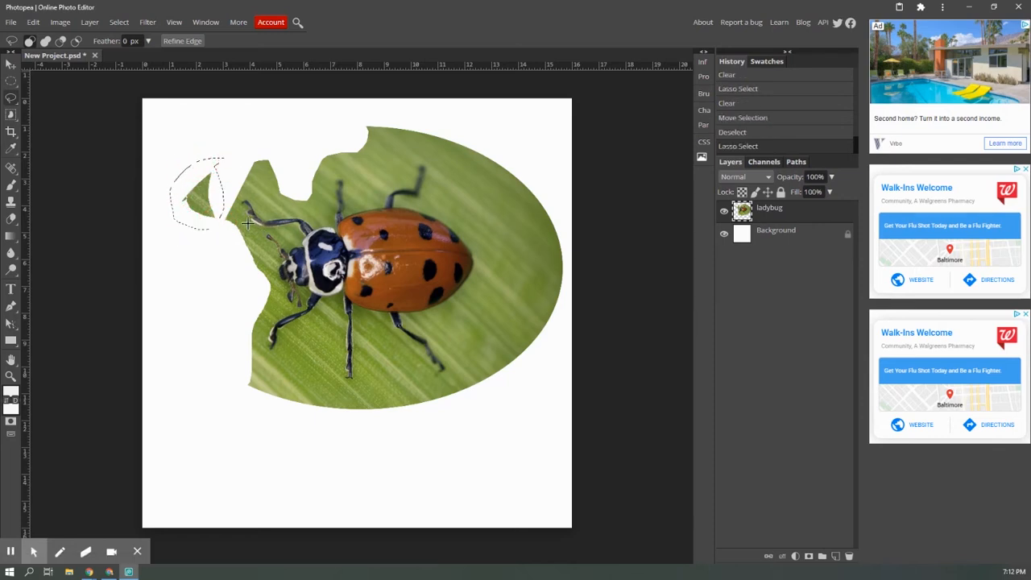
{"action": "key", "text": "Delete"}
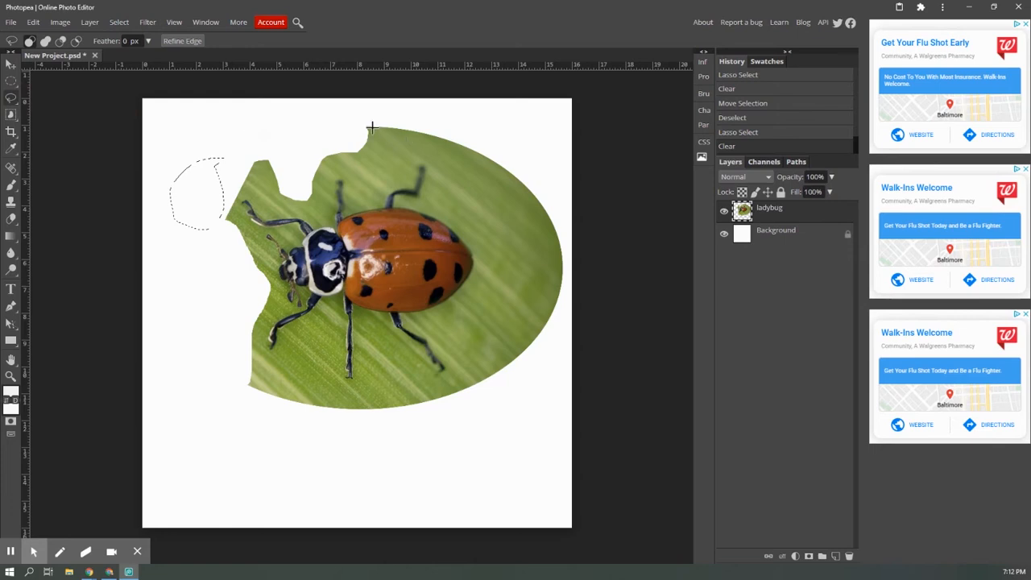
Step: Lasso and delete an irregular piece of leaf along the oval's upper-right edge, and deselect
{"action": "mouse_move", "coordinate": [374, 123]}
{"action": "left_mouse_down"}
{"action": "mouse_move", "coordinate": [379, 170]}
{"action": "mouse_move", "coordinate": [437, 157]}
{"action": "mouse_move", "coordinate": [438, 196]}
{"action": "mouse_move", "coordinate": [470, 212]}
{"action": "mouse_move", "coordinate": [505, 216]}
{"action": "mouse_move", "coordinate": [531, 176]}
{"action": "mouse_move", "coordinate": [516, 150]}
{"action": "mouse_move", "coordinate": [375, 124]}
{"action": "left_mouse_up"}
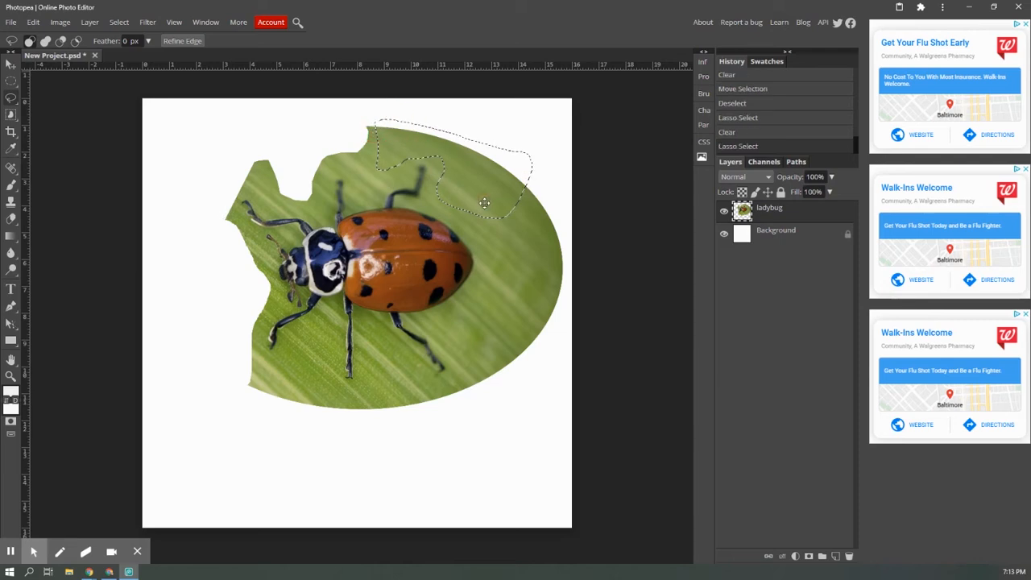
{"action": "key", "text": "Delete"}
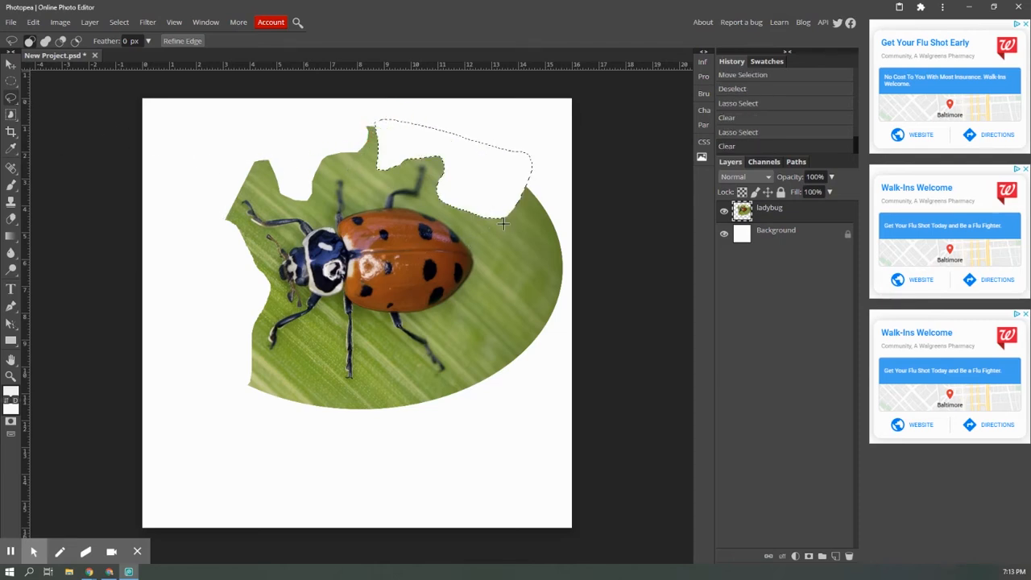
{"action": "left_click", "coordinate": [12, 100]}
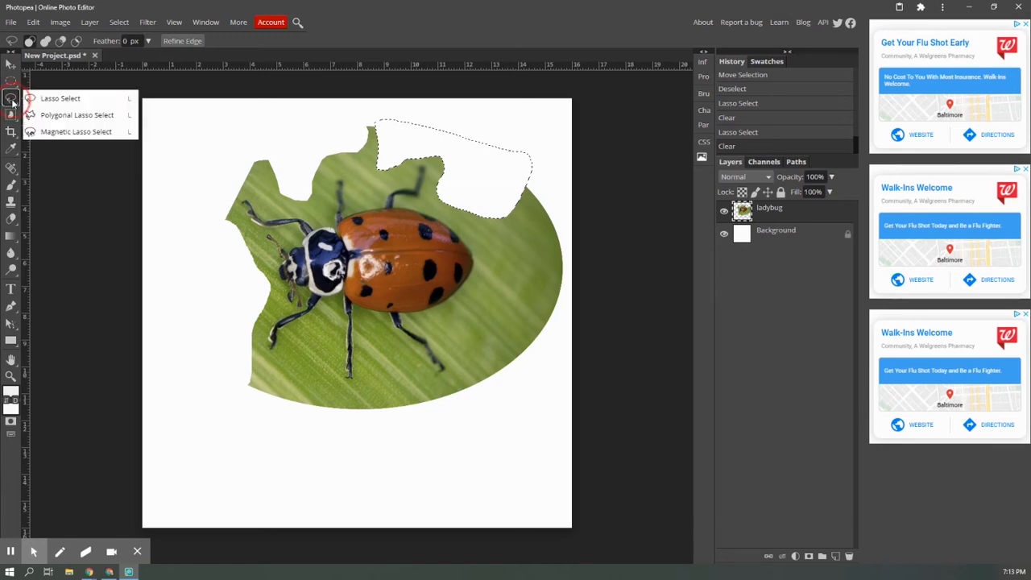
{"action": "left_click", "coordinate": [74, 180]}
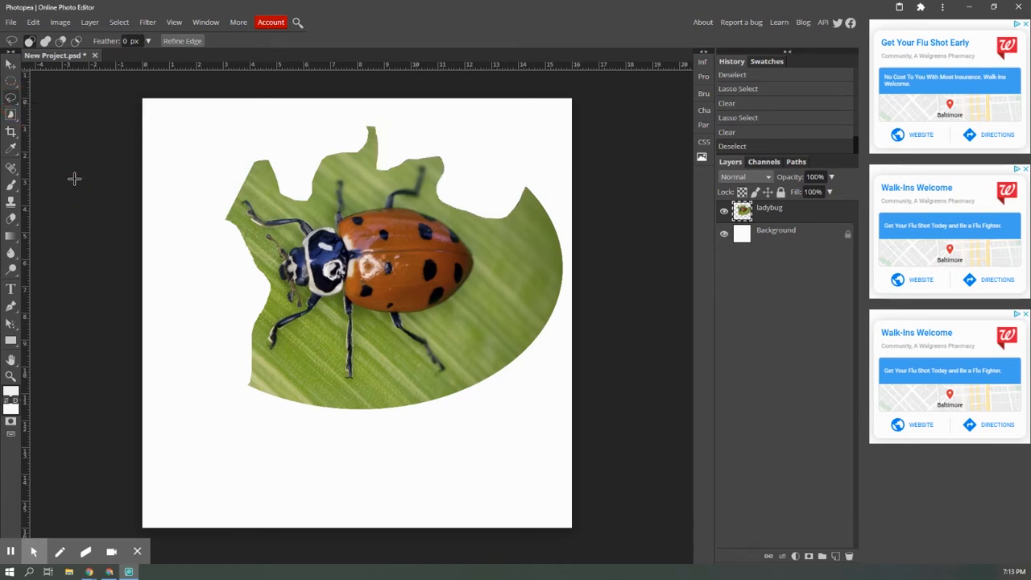
Step: Start a Polygonal Lasso outline below the ladybug's front leg, tracing straight segments around its middle and hind lower legs
{"action": "left_click", "coordinate": [12, 99]}
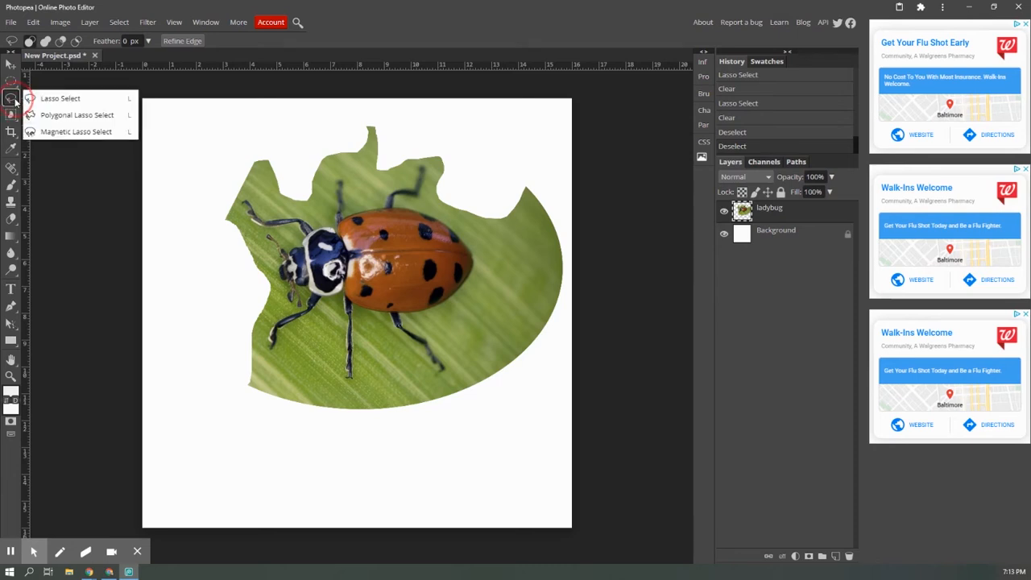
{"action": "left_click", "coordinate": [87, 116]}
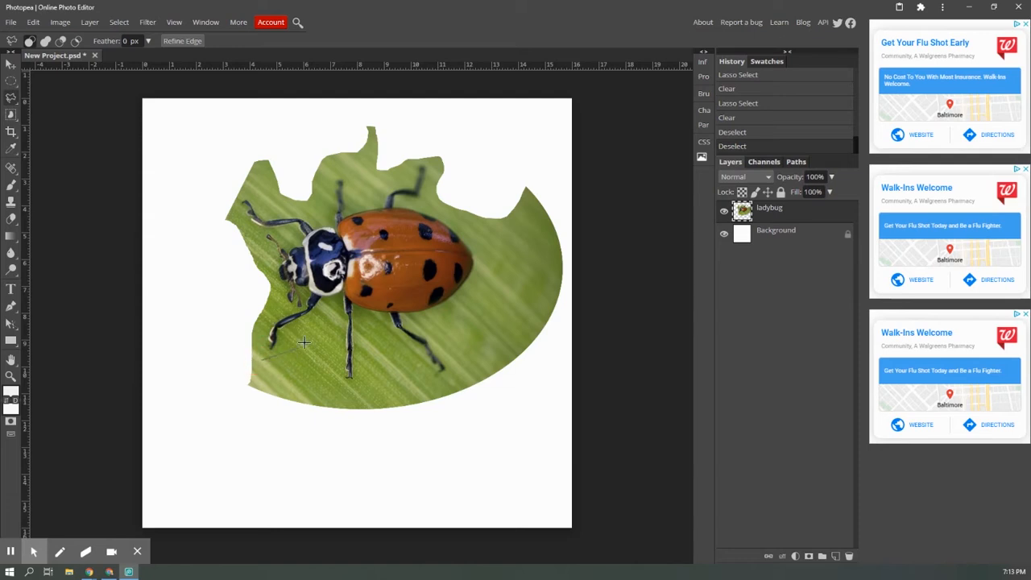
{"action": "left_click", "coordinate": [329, 311]}
{"action": "left_click", "coordinate": [331, 396]}
{"action": "left_click", "coordinate": [372, 396]}
{"action": "left_click", "coordinate": [367, 322]}
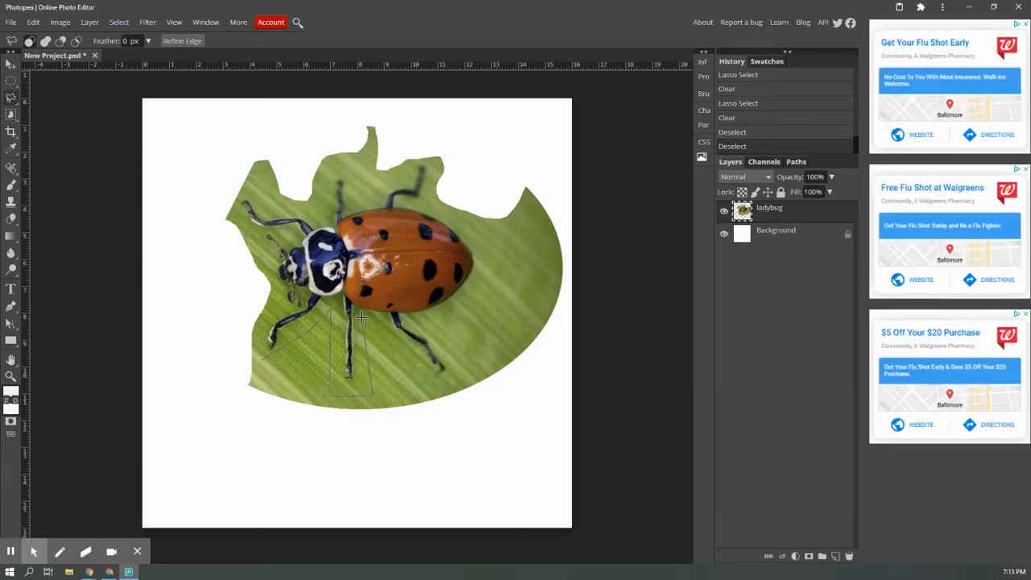
{"action": "left_click", "coordinate": [397, 334]}
{"action": "left_click", "coordinate": [413, 385]}
{"action": "left_click", "coordinate": [485, 355]}
{"action": "left_click", "coordinate": [436, 326]}
Step: Continue the polygonal outline around the body's right side, close it outside the leaf's right and lower edges, and delete the enclosed leaf area
{"action": "left_click", "coordinate": [480, 300]}
{"action": "left_click", "coordinate": [490, 243]}
{"action": "left_click", "coordinate": [444, 202]}
{"action": "left_click", "coordinate": [469, 179]}
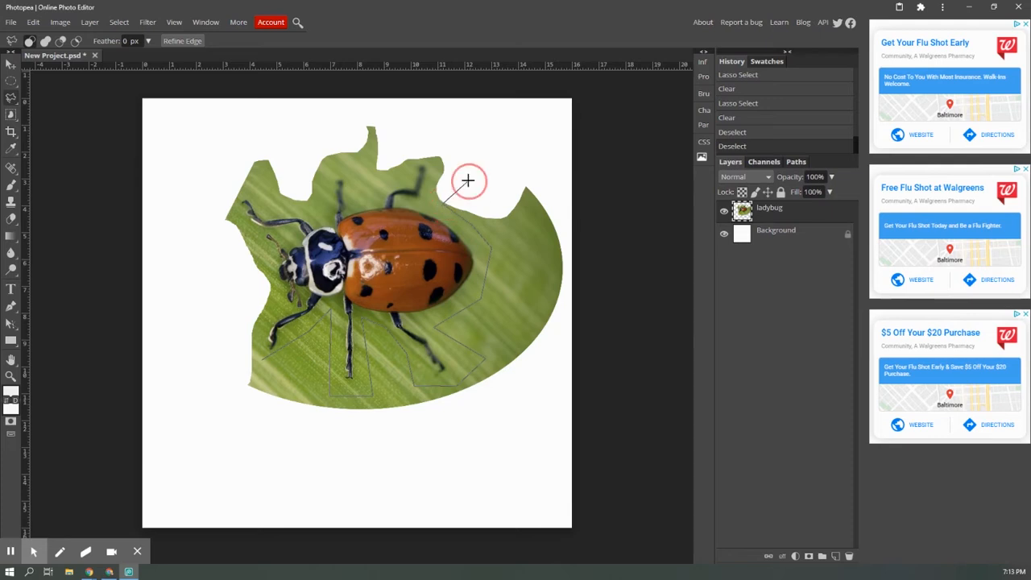
{"action": "left_click", "coordinate": [547, 156]}
{"action": "left_click", "coordinate": [565, 304]}
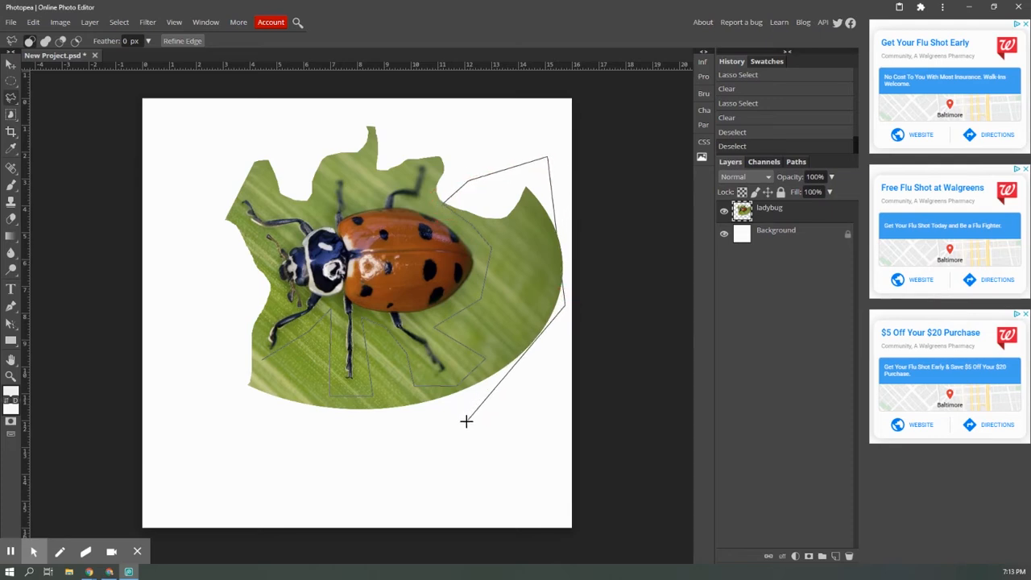
{"action": "left_click", "coordinate": [467, 421]}
{"action": "left_click", "coordinate": [296, 427]}
{"action": "left_click", "coordinate": [203, 394]}
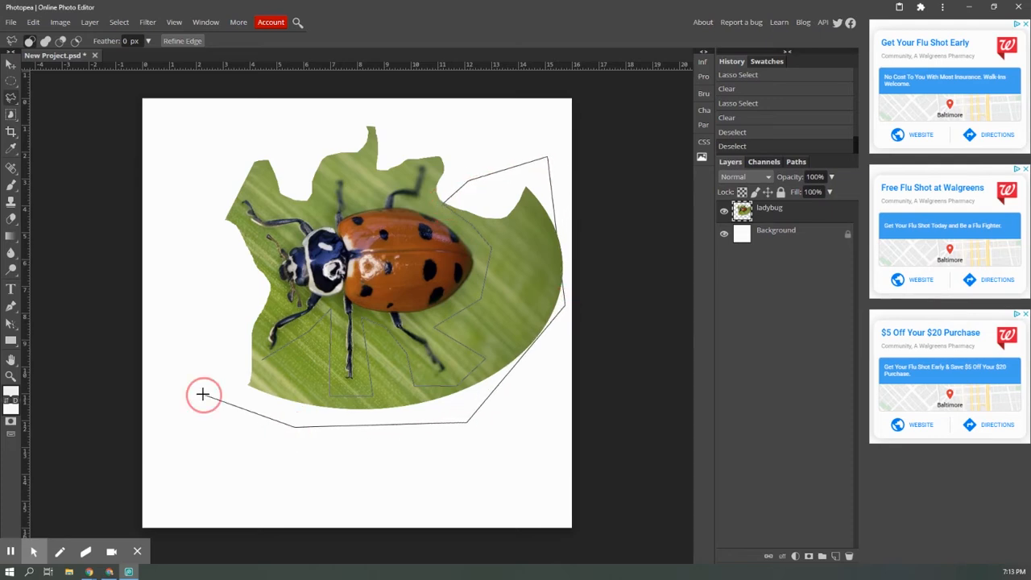
{"action": "left_click", "coordinate": [259, 364]}
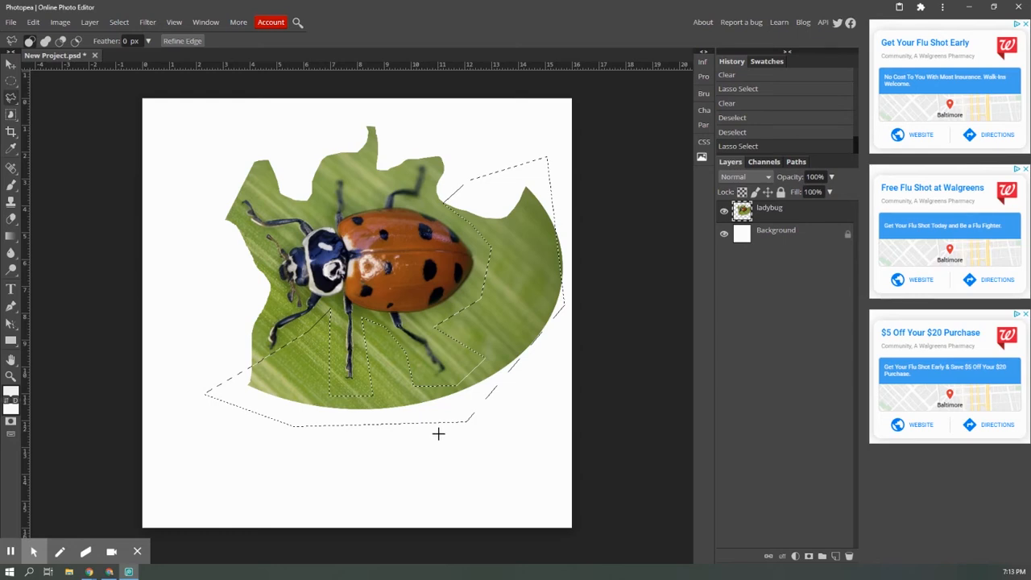
{"action": "key", "text": "Delete"}
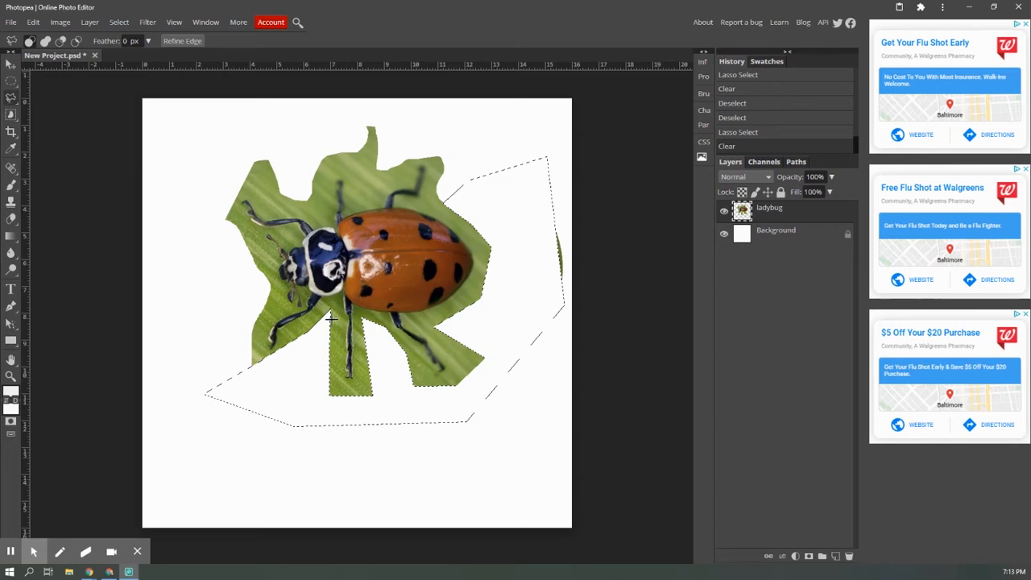
Step: Deselect the polygonal area and trace the ladybug's lower body edge and hind leg with Magnetic Lasso Select
{"action": "left_click", "coordinate": [12, 98]}
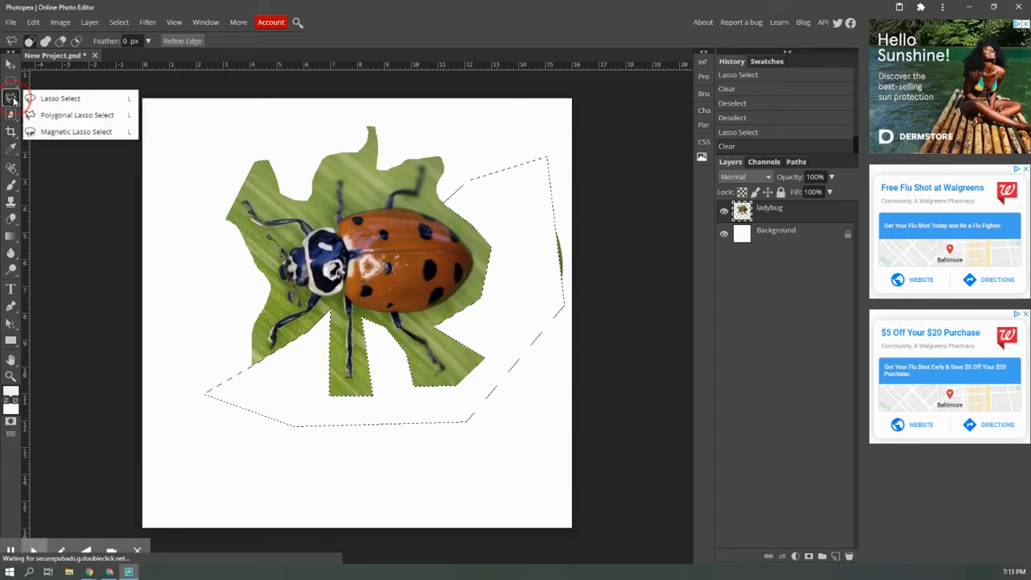
{"action": "left_click", "coordinate": [69, 133]}
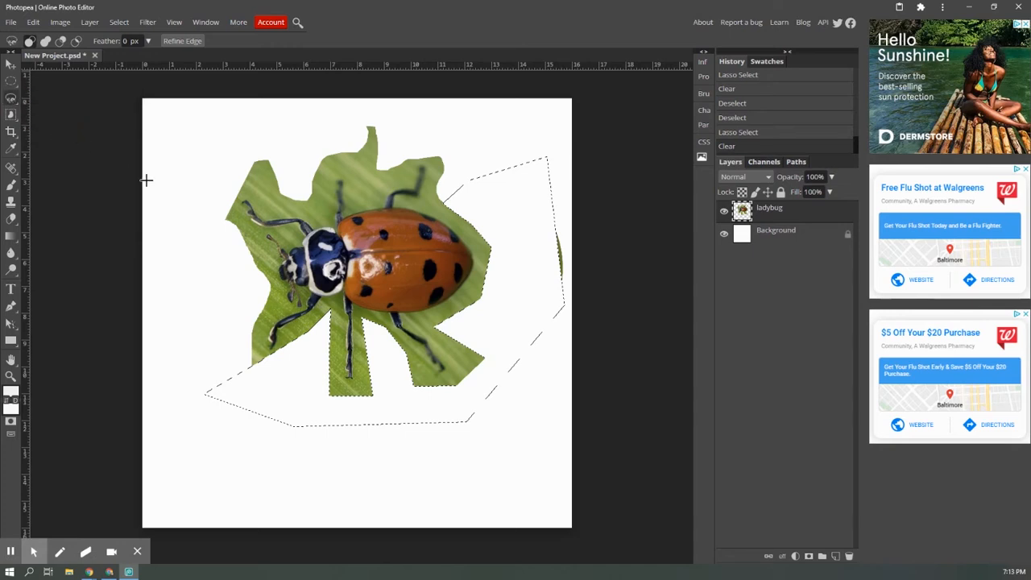
{"action": "key", "text": "ctrl+d"}
{"action": "scroll", "coordinate": [349, 310], "scroll_direction": "up", "scroll_amount": 5}
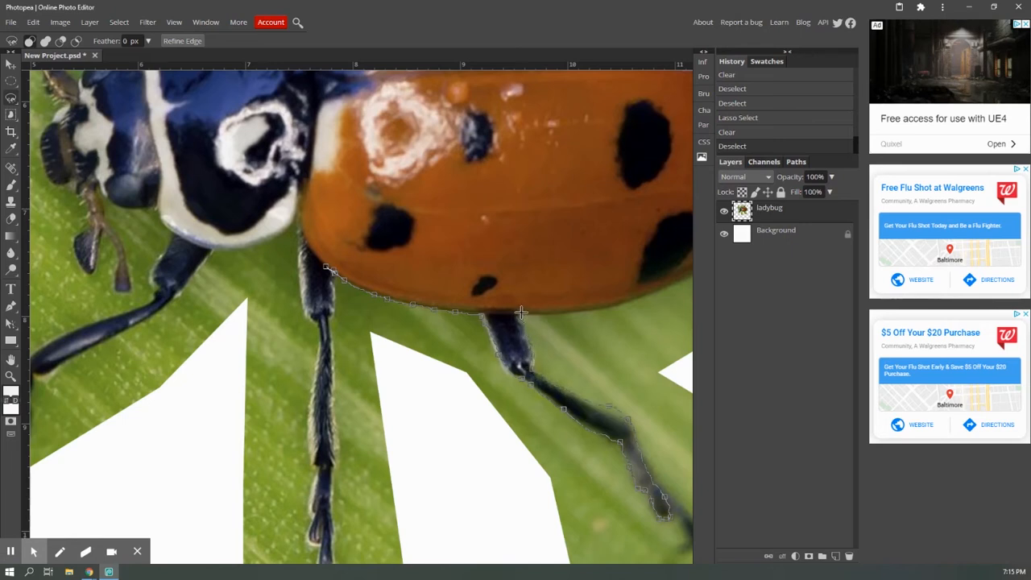
{"action": "double_click", "coordinate": [569, 311]}
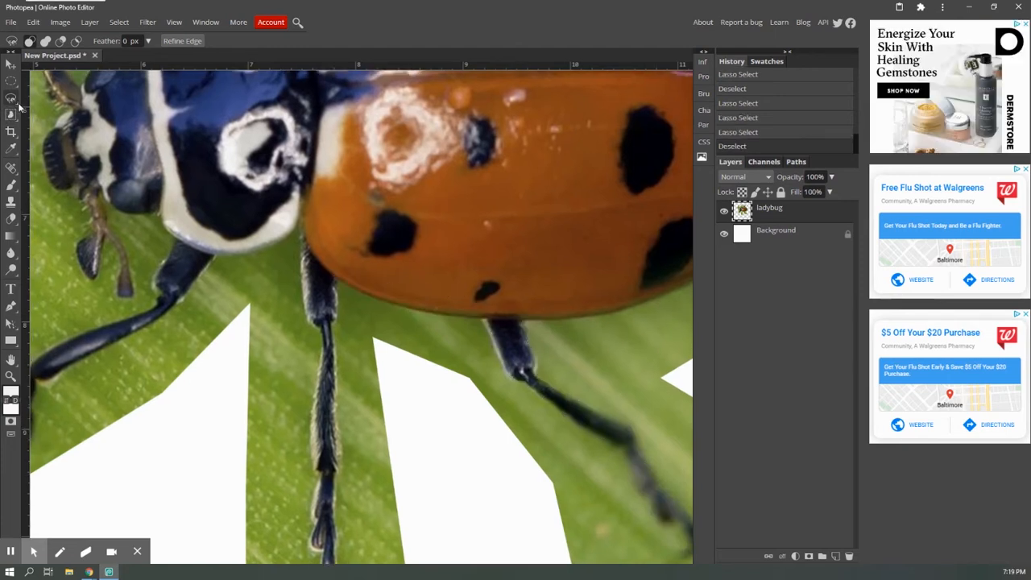
Step: Switch from the Magnetic Lasso to the Quick Selection tool
{"action": "right_click", "coordinate": [15, 102]}
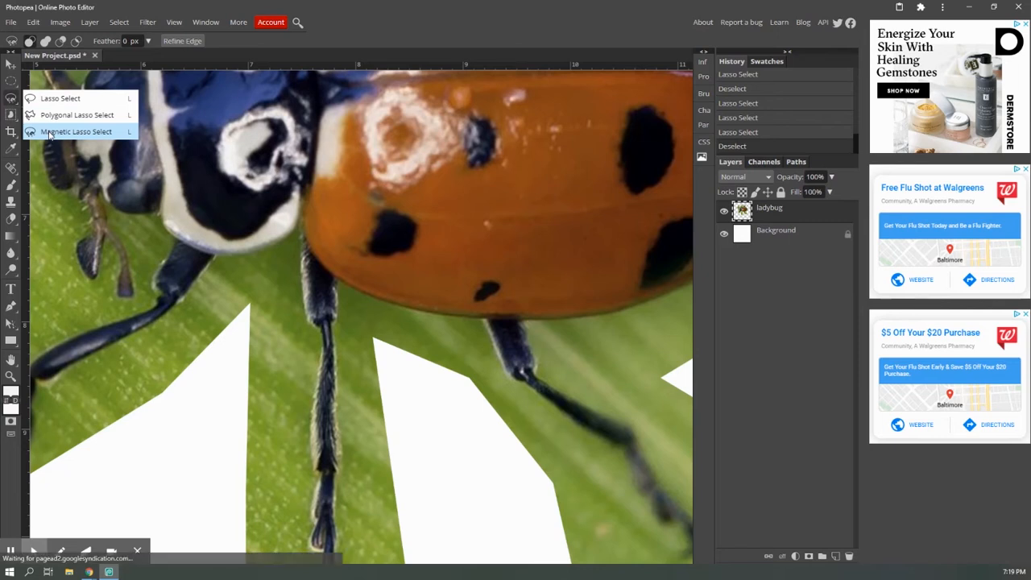
{"action": "left_click", "coordinate": [15, 118]}
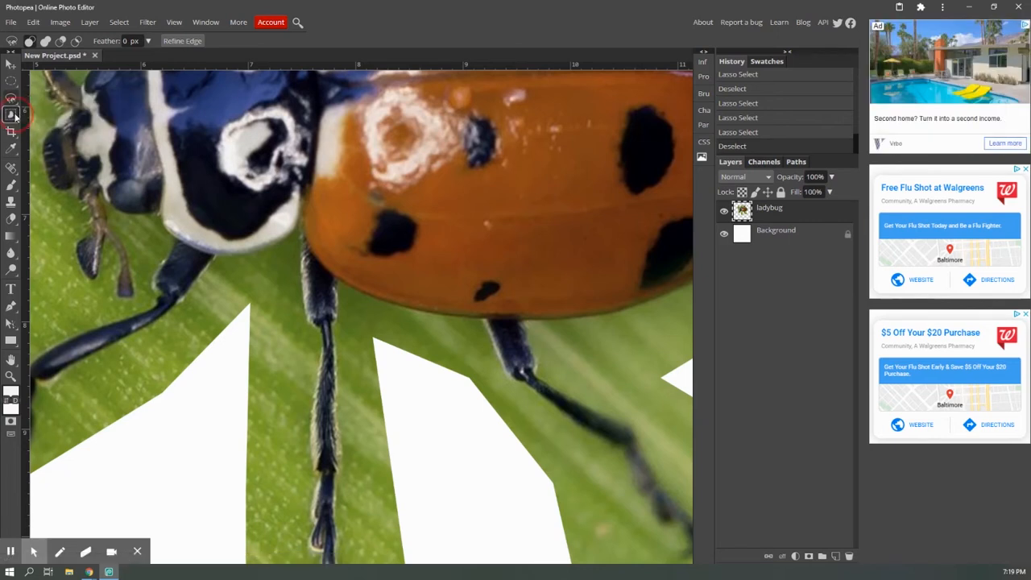
{"action": "left_click", "coordinate": [16, 118]}
{"action": "left_click", "coordinate": [15, 117]}
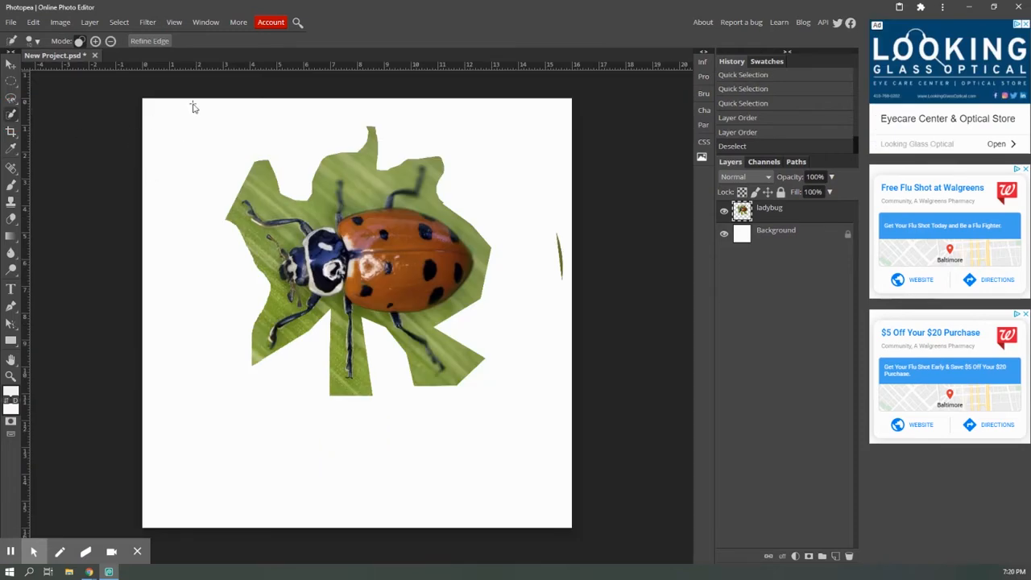
{"action": "left_click", "coordinate": [112, 23]}
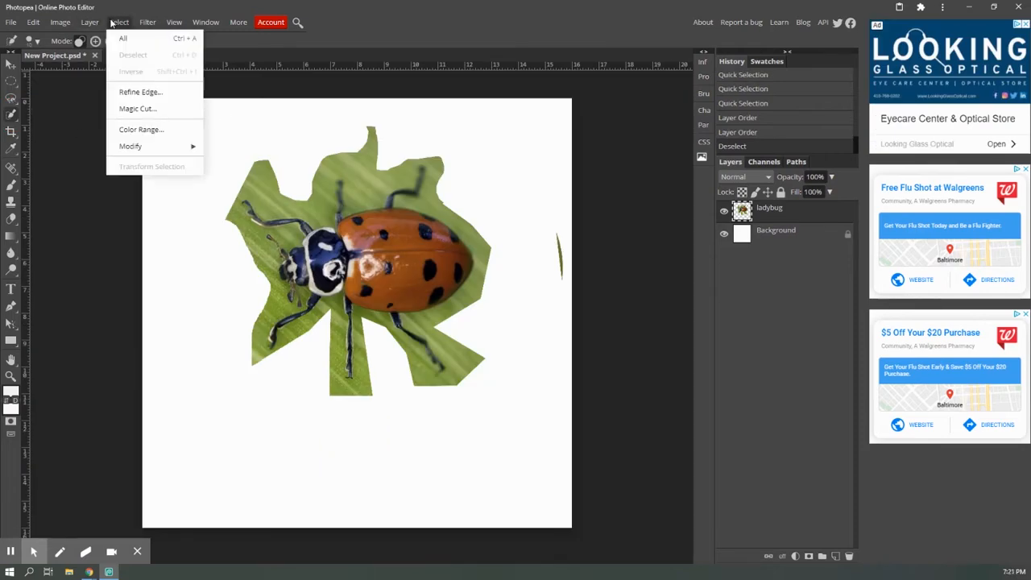
{"action": "left_click", "coordinate": [90, 21]}
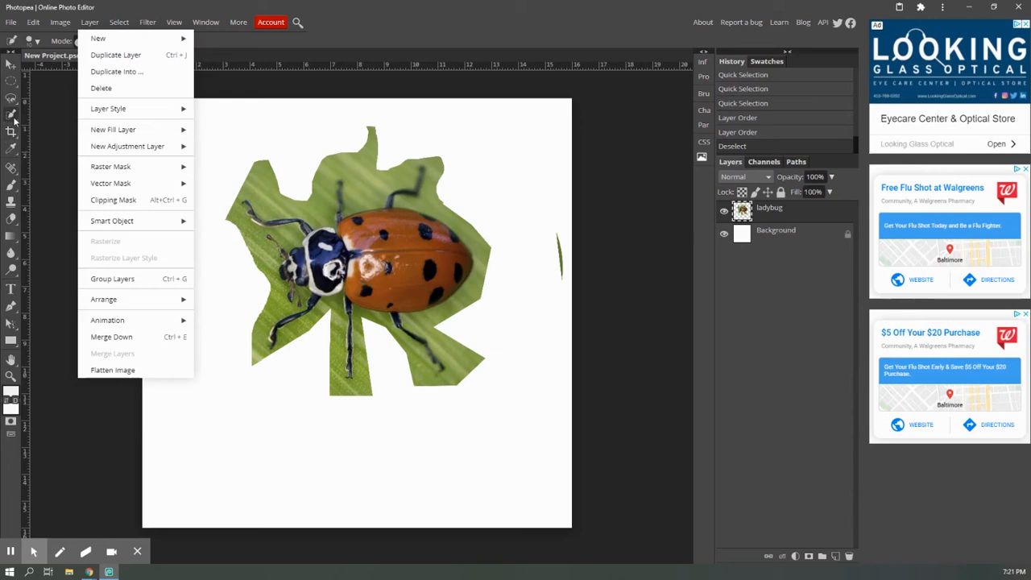
{"action": "left_click_drag", "start_coordinate": [16, 116], "coordinate": [72, 136]}
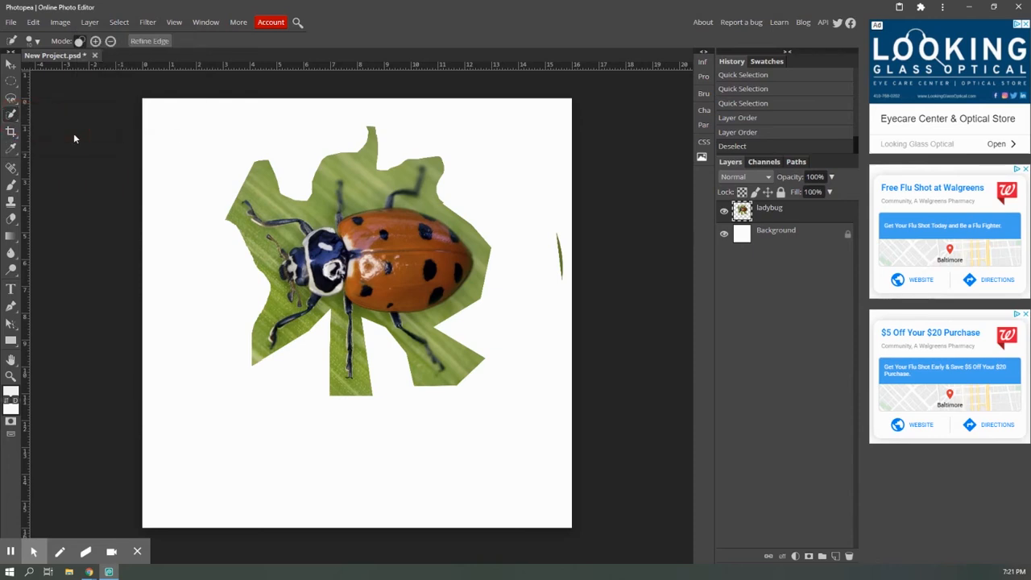
Step: Open Refine Edge and paint the leaf border white along the ladybug's upper side, right side and lower hind leg
{"action": "left_click", "coordinate": [151, 42]}
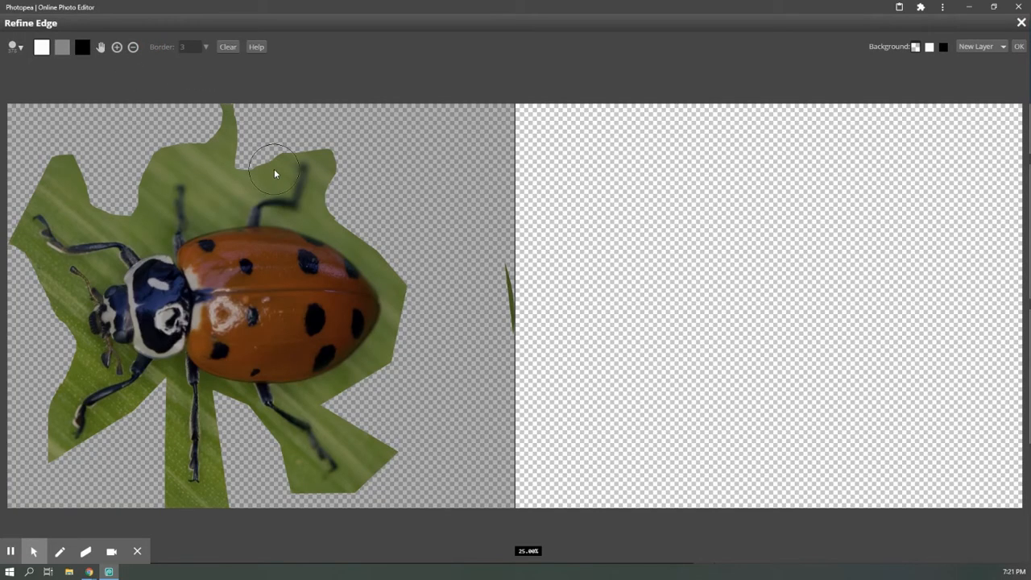
{"action": "mouse_move", "coordinate": [244, 157]}
{"action": "left_mouse_down"}
{"action": "mouse_move", "coordinate": [215, 200]}
{"action": "mouse_move", "coordinate": [222, 119]}
{"action": "left_mouse_up"}
{"action": "key", "text": "ctrl+minus"}
{"action": "key", "text": "ctrl+minus"}
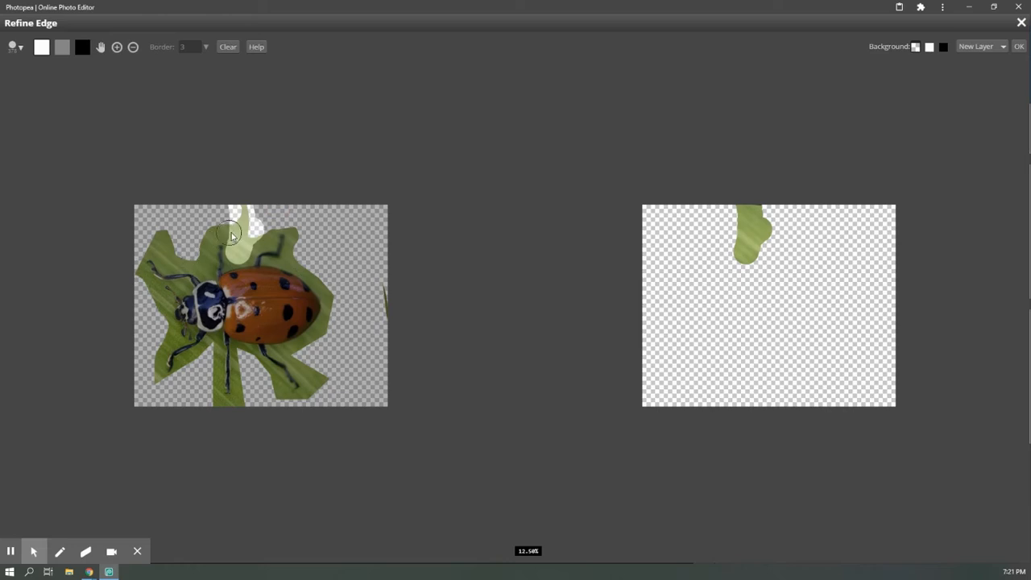
{"action": "mouse_move", "coordinate": [226, 224]}
{"action": "left_mouse_down"}
{"action": "mouse_move", "coordinate": [206, 235]}
{"action": "mouse_move", "coordinate": [197, 262]}
{"action": "mouse_move", "coordinate": [158, 237]}
{"action": "mouse_move", "coordinate": [153, 246]}
{"action": "mouse_move", "coordinate": [156, 232]}
{"action": "mouse_move", "coordinate": [161, 242]}
{"action": "left_mouse_up"}
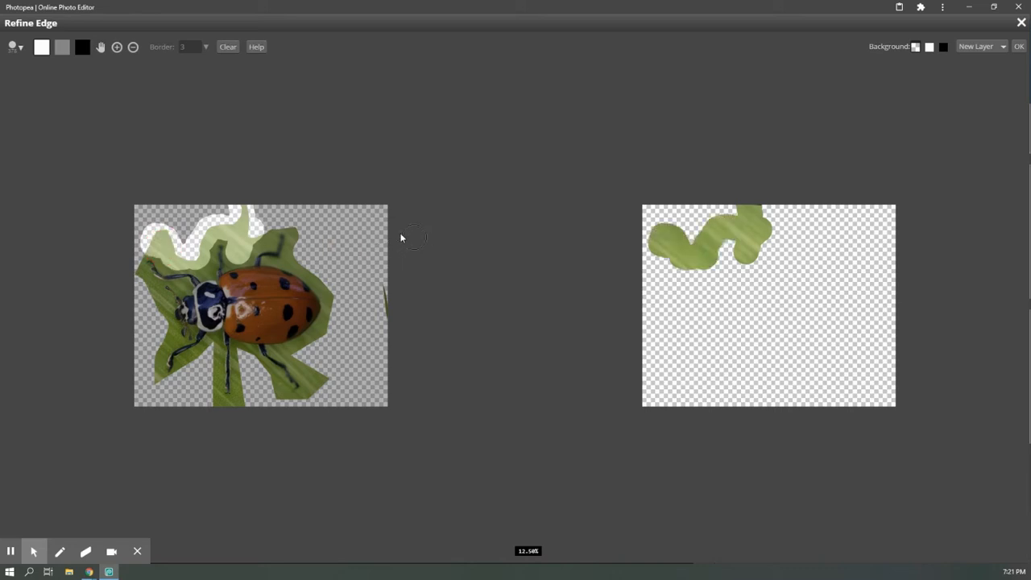
{"action": "mouse_move", "coordinate": [249, 241]}
{"action": "left_mouse_down"}
{"action": "mouse_move", "coordinate": [300, 225]}
{"action": "mouse_move", "coordinate": [298, 256]}
{"action": "mouse_move", "coordinate": [326, 277]}
{"action": "mouse_move", "coordinate": [336, 307]}
{"action": "mouse_move", "coordinate": [314, 353]}
{"action": "left_mouse_up"}
{"action": "mouse_move", "coordinate": [310, 352]}
{"action": "left_mouse_down"}
{"action": "mouse_move", "coordinate": [285, 392]}
{"action": "mouse_move", "coordinate": [299, 406]}
{"action": "mouse_move", "coordinate": [341, 397]}
{"action": "left_mouse_up"}
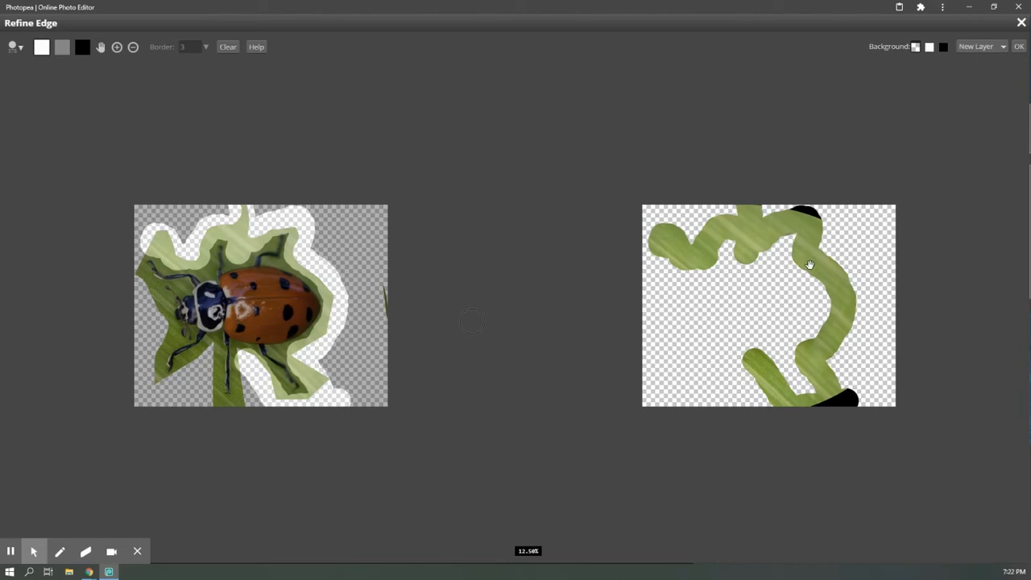
Step: Set the Refine Edge output to Selection and apply it to the ladybug layer
{"action": "left_click", "coordinate": [972, 47]}
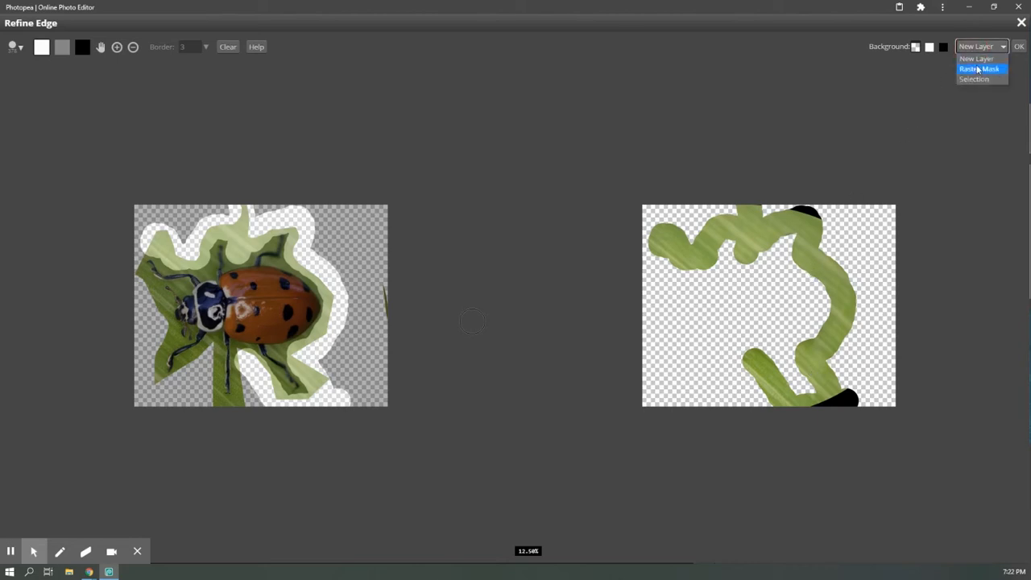
{"action": "left_click", "coordinate": [973, 82]}
{"action": "left_click", "coordinate": [1017, 48]}
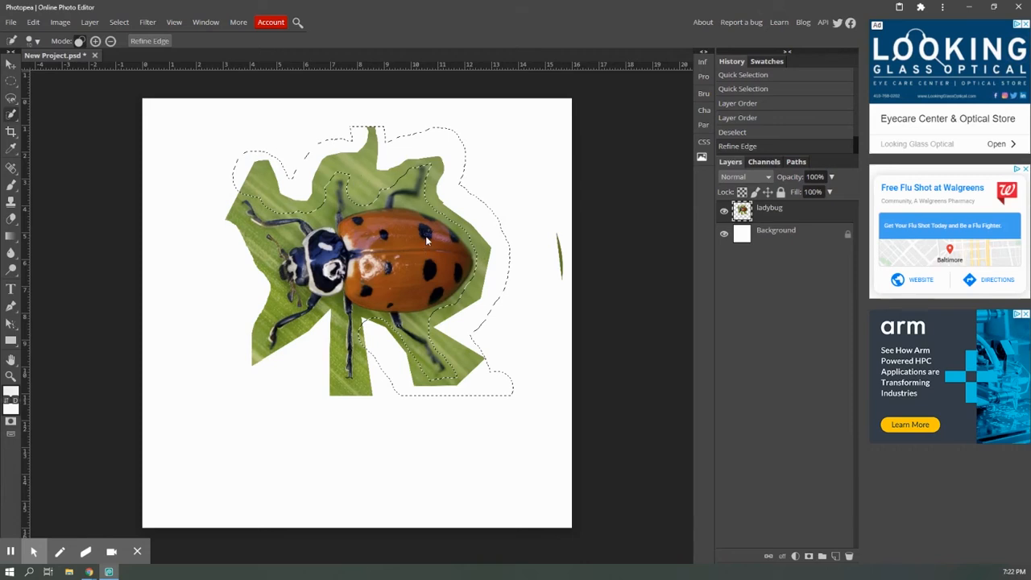
Step: Delete the selected leaf border from the ladybug layer and erase the stray green sliver near the canvas's right edge
{"action": "key", "text": "Delete"}
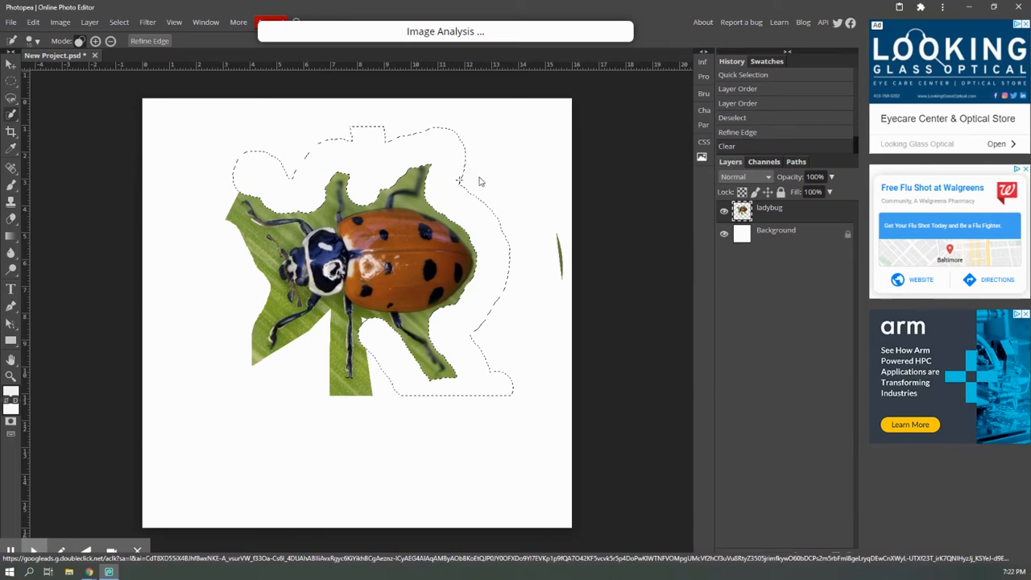
{"action": "key", "text": "ctrl+d"}
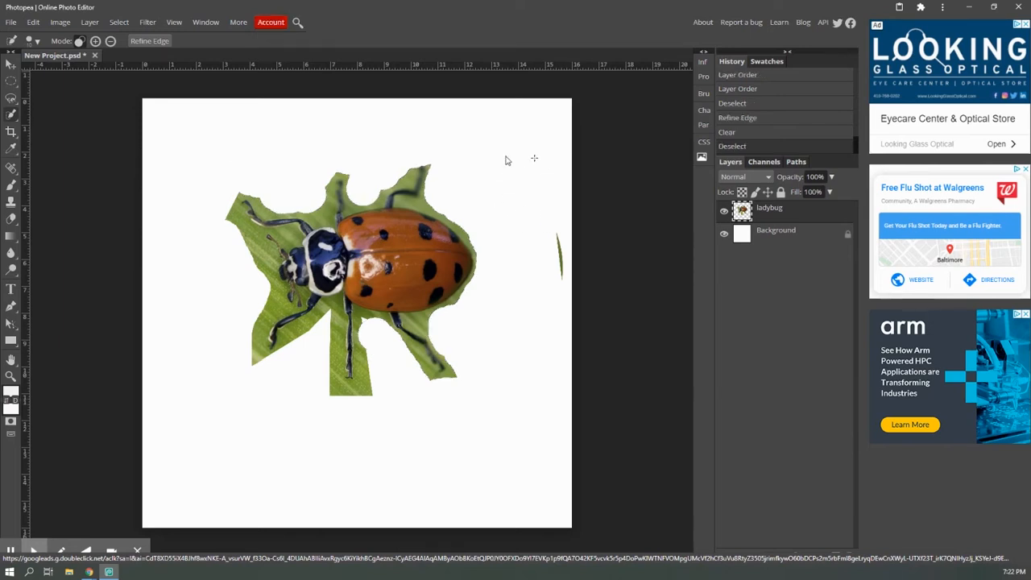
{"action": "left_click", "coordinate": [11, 219]}
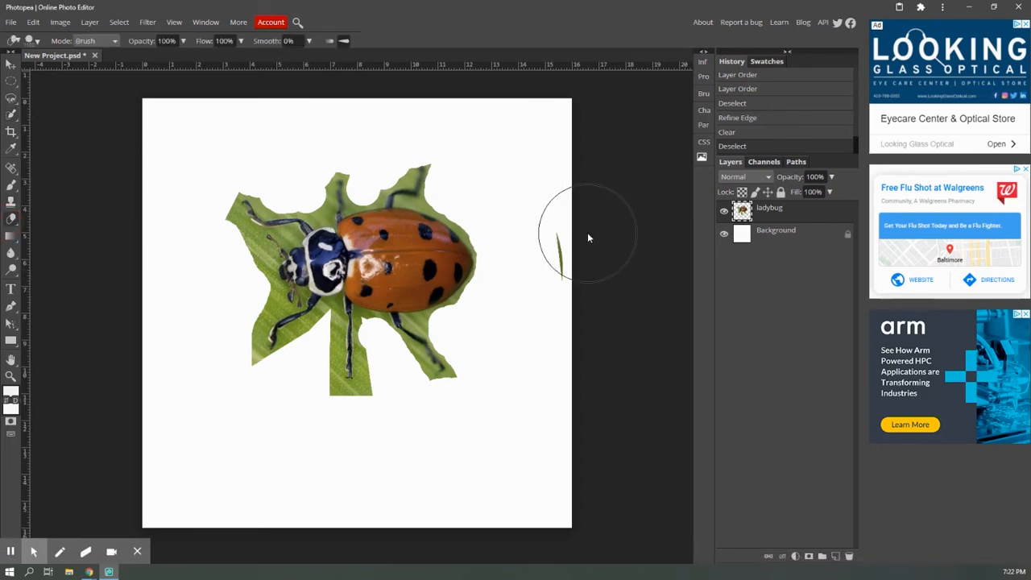
{"action": "mouse_move", "coordinate": [582, 285]}
{"action": "left_mouse_down"}
{"action": "mouse_move", "coordinate": [572, 308]}
{"action": "mouse_move", "coordinate": [551, 277]}
{"action": "left_mouse_up"}
{"action": "left_click", "coordinate": [551, 277]}
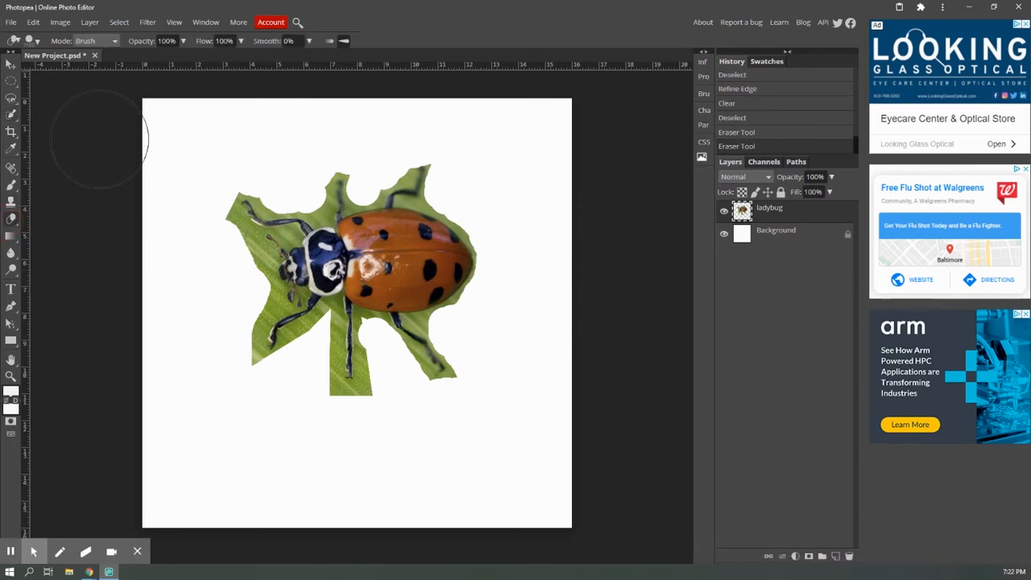
Step: Switch from the Eraser to the Magic Wand and set its feather to 10 px
{"action": "left_click", "coordinate": [13, 115]}
{"action": "left_click", "coordinate": [67, 118]}
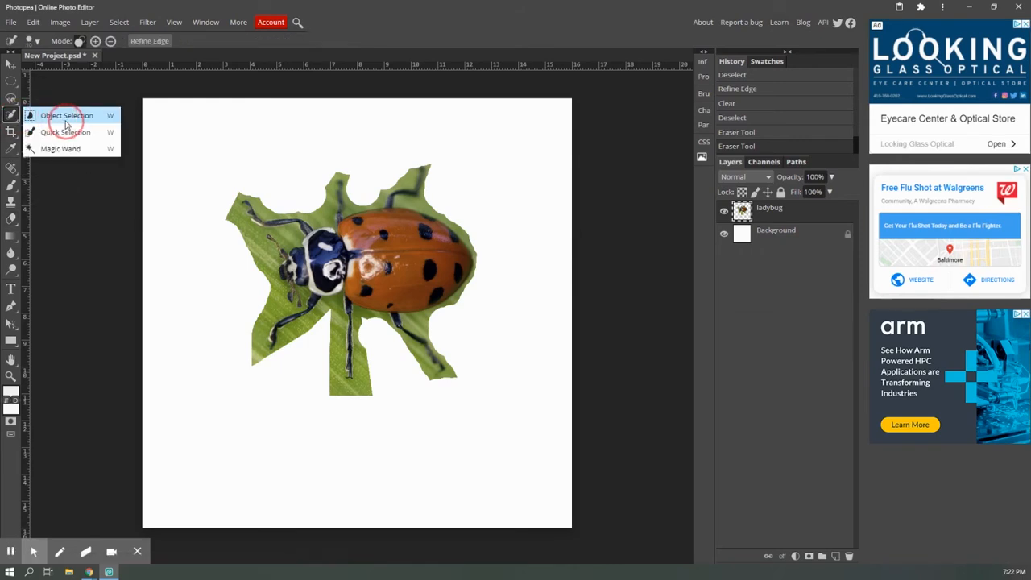
{"action": "left_click", "coordinate": [67, 150]}
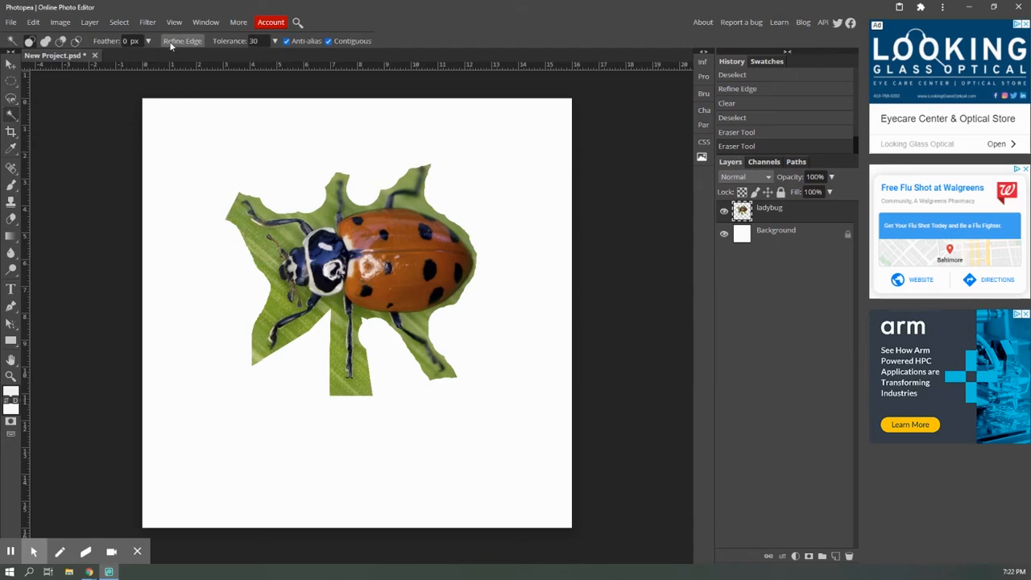
{"action": "left_click", "coordinate": [127, 41]}
{"action": "double_click", "coordinate": [119, 43]}
{"action": "type", "text": "10"}
{"action": "left_click", "coordinate": [262, 41]}
{"action": "left_click", "coordinate": [11, 117]}
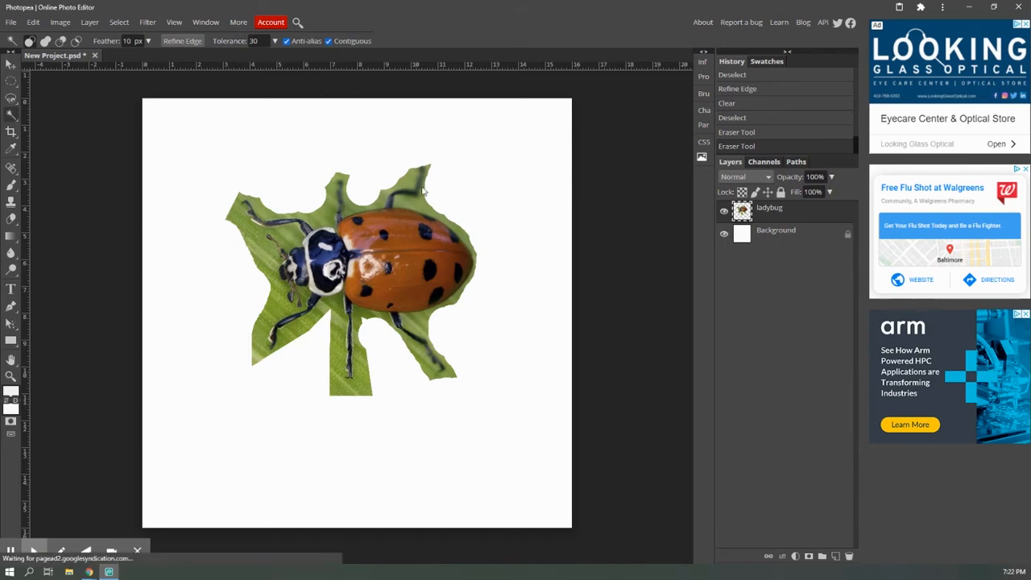
Step: Add the leaf areas around the ladybug's head, legs and body to a Magic Wand selection at tolerance 30 and delete them
{"action": "left_click", "coordinate": [268, 260]}
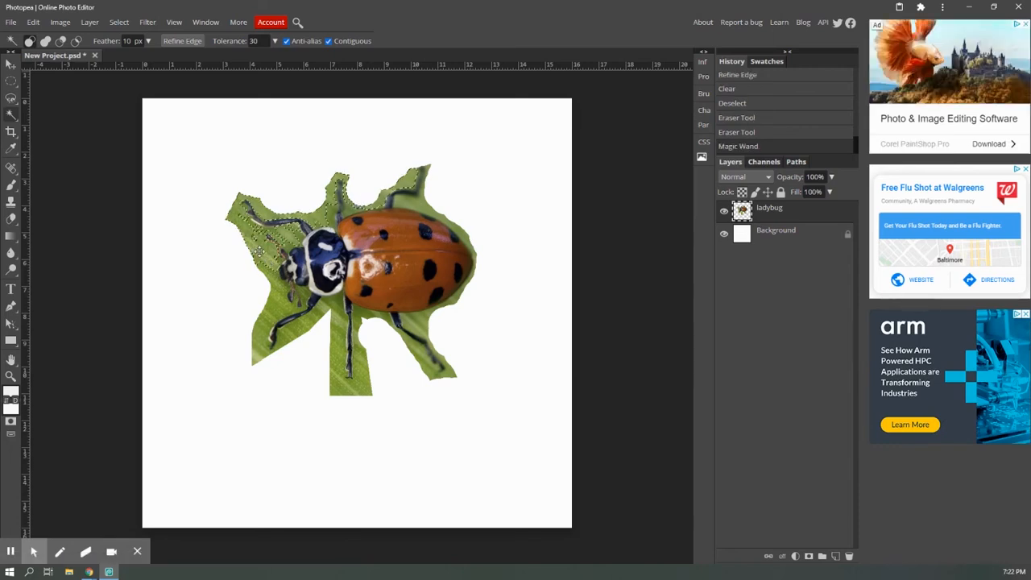
{"action": "left_click", "coordinate": [280, 299]}
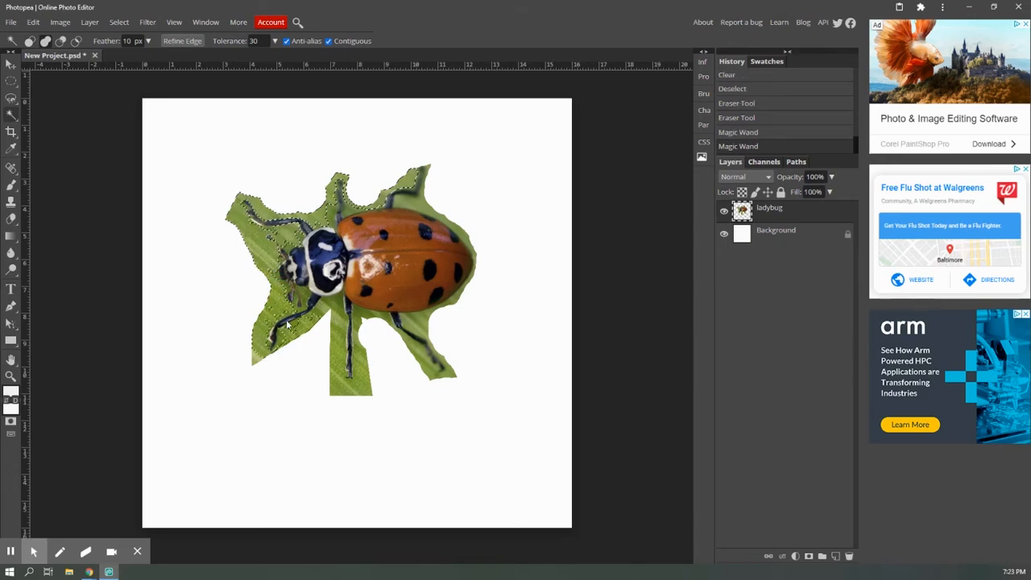
{"action": "left_click", "coordinate": [329, 307]}
{"action": "left_click", "coordinate": [333, 330]}
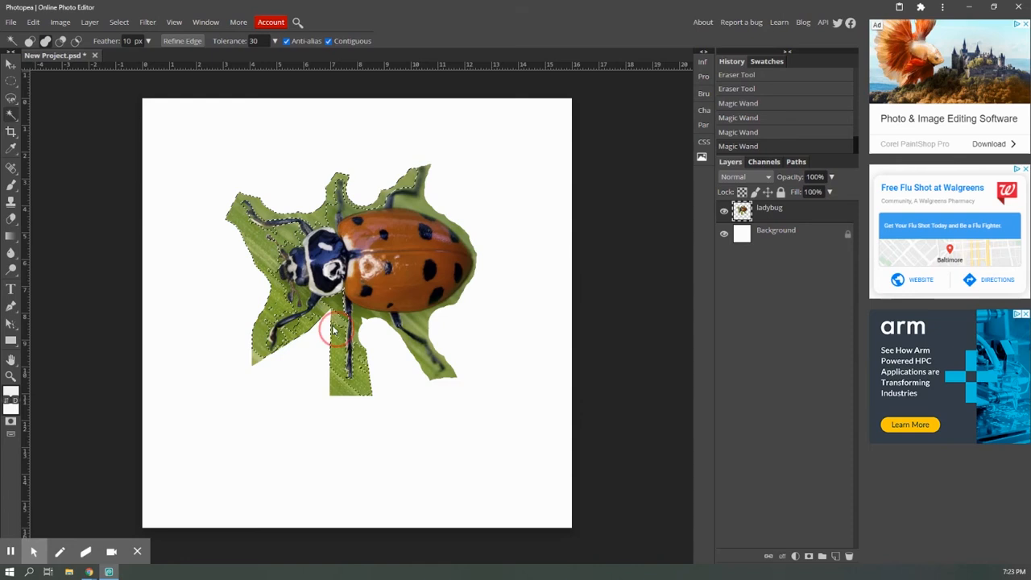
{"action": "left_click", "coordinate": [337, 390]}
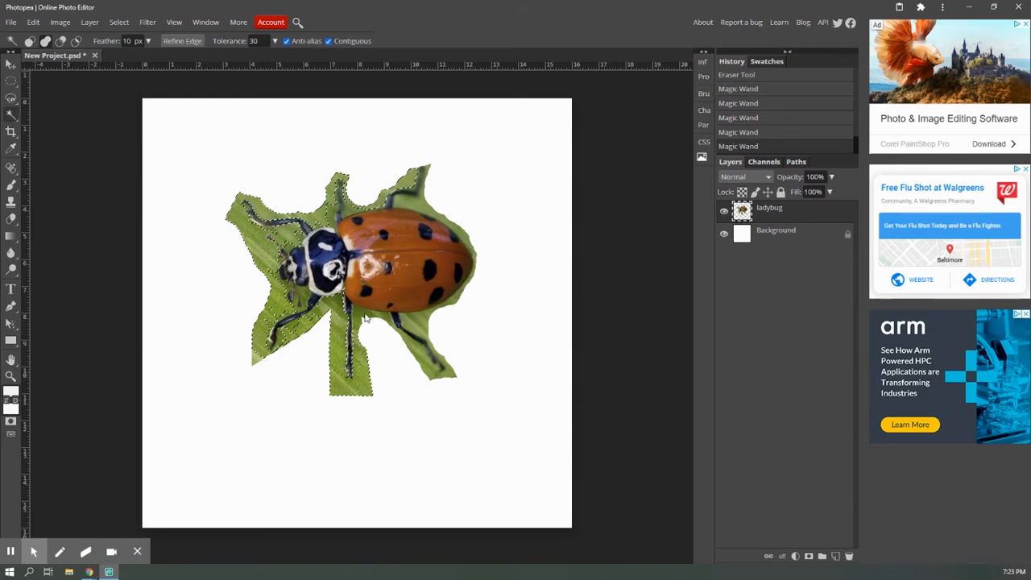
{"action": "left_click", "coordinate": [366, 318]}
{"action": "left_click", "coordinate": [455, 305]}
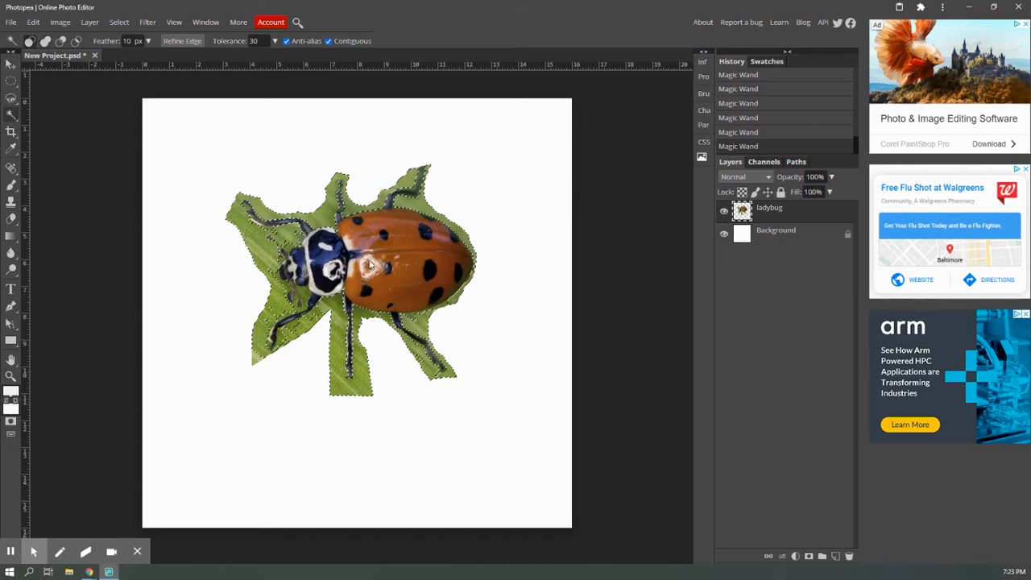
{"action": "key", "text": "Delete"}
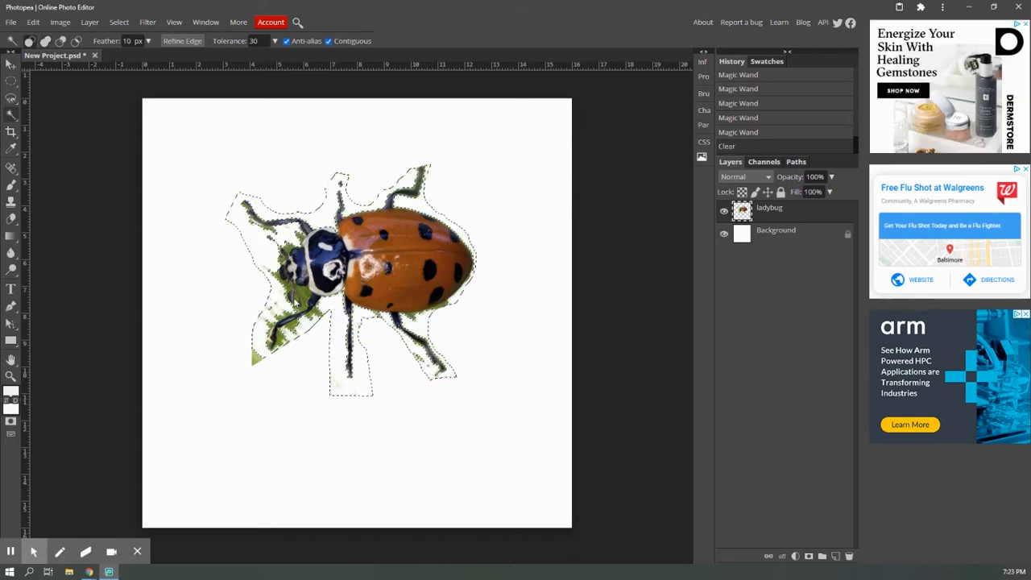
Step: Try to change the Magic Wand tolerance and select the empty area around the ladybug
{"action": "left_click", "coordinate": [260, 41]}
{"action": "double_click", "coordinate": [253, 41]}
{"action": "type", "text": "5"}
{"action": "left_click_drag", "start_coordinate": [265, 42], "coordinate": [238, 41]}
{"action": "left_click", "coordinate": [389, 376]}
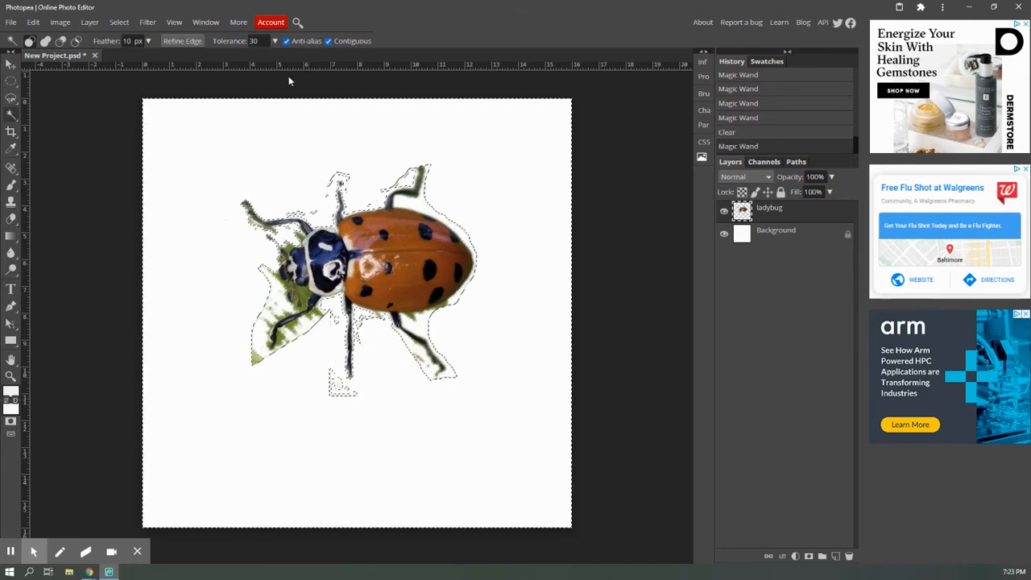
Step: Set the Magic Wand feather to 0 px and restore the history state of the first Magic Wand selection
{"action": "left_click", "coordinate": [263, 39]}
{"action": "left_click", "coordinate": [262, 40]}
{"action": "key", "text": "ctrl+z"}
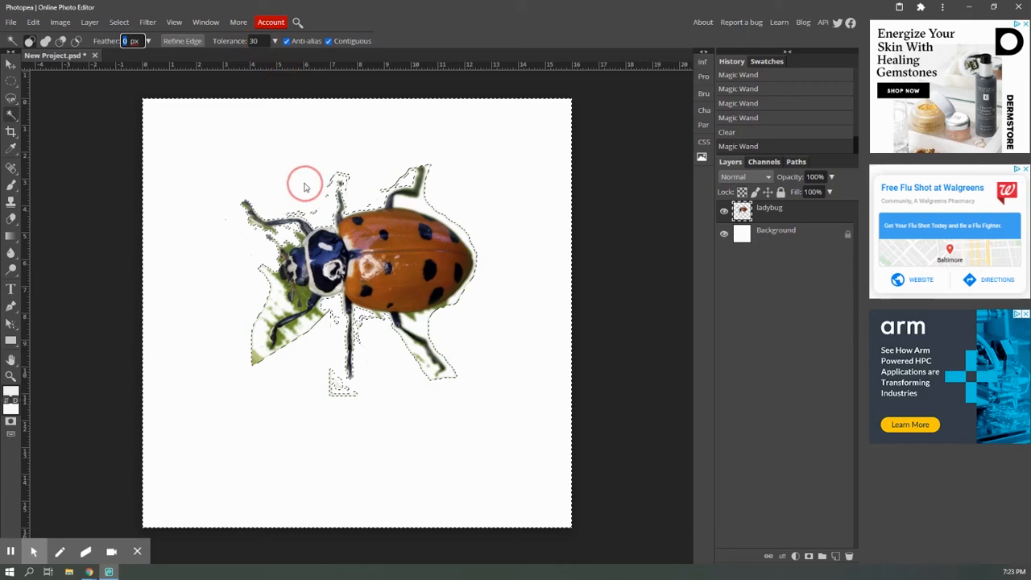
{"action": "left_click", "coordinate": [730, 137]}
{"action": "left_click", "coordinate": [740, 81]}
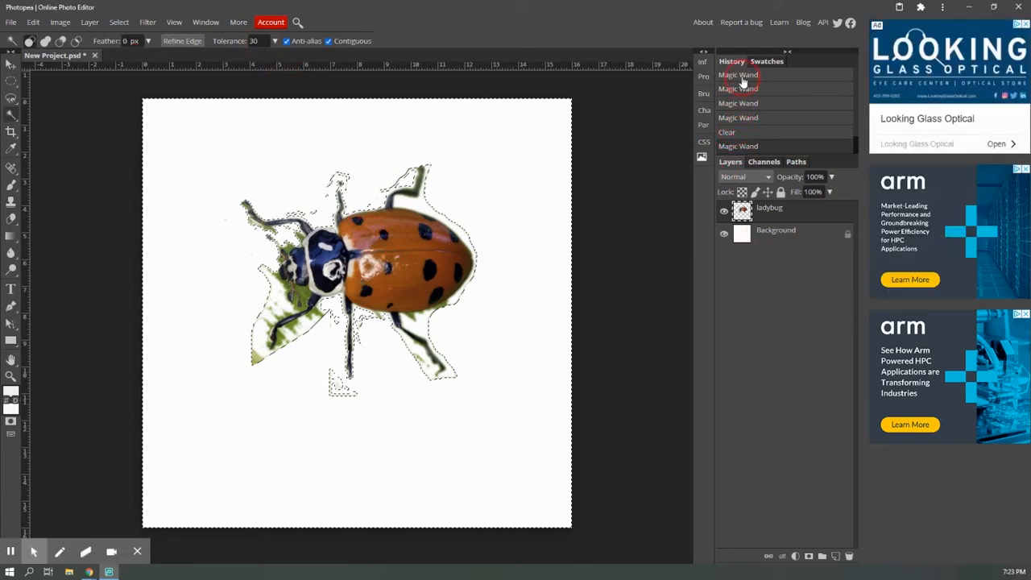
{"action": "scroll", "coordinate": [760, 103], "scroll_direction": "up", "scroll_amount": 2}
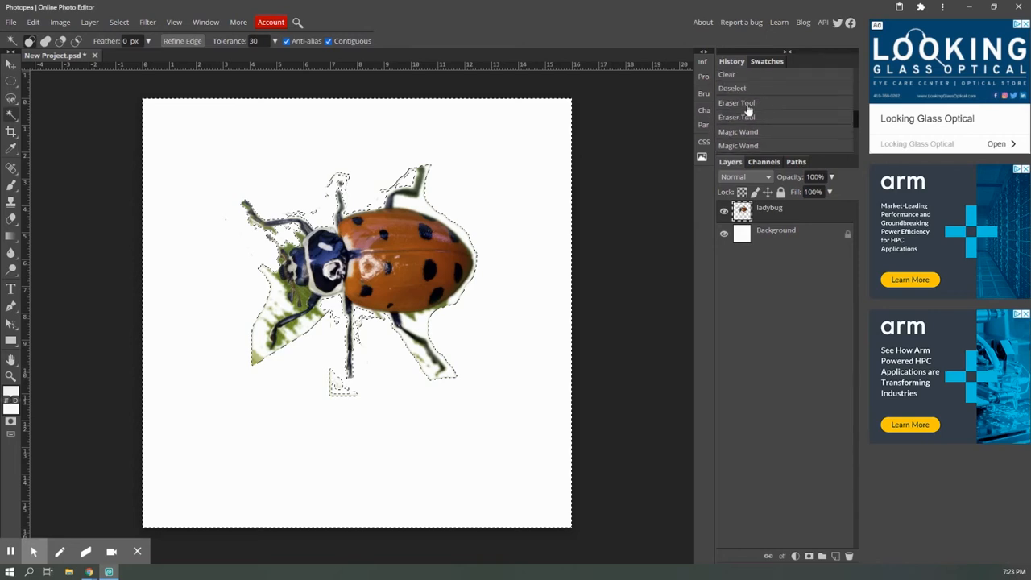
{"action": "left_click", "coordinate": [739, 135]}
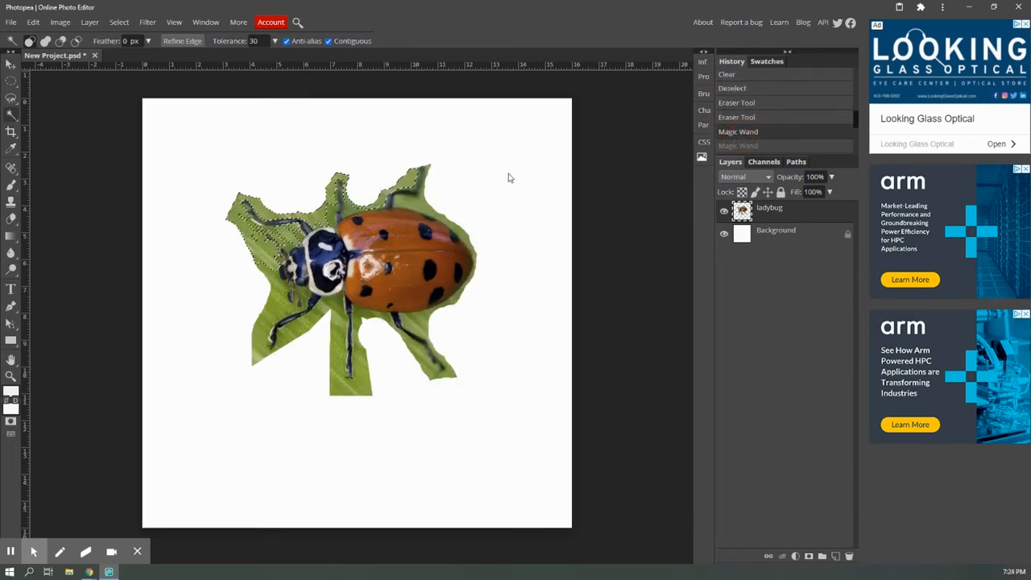
Step: Set the Magic Wand tolerance to 70 and try selecting the green leaf around the ladybug's head and front leg
{"action": "left_click", "coordinate": [258, 40]}
{"action": "type", "text": "70"}
{"action": "left_click", "coordinate": [282, 309]}
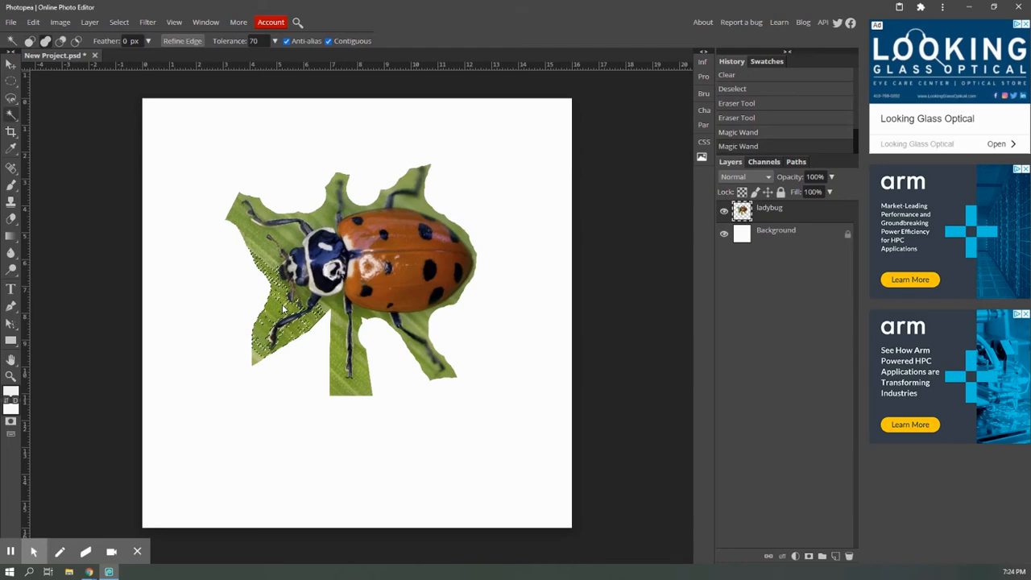
{"action": "left_click", "coordinate": [263, 252]}
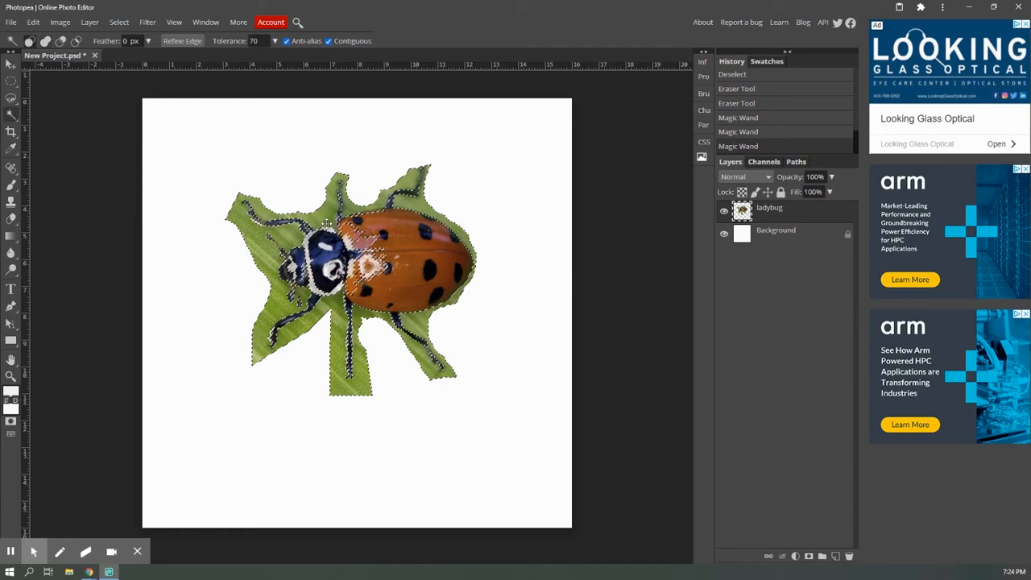
Step: Reselect the leaf around the ladybug with a Magic Wand tolerance of 50 and delete it, leaving nothing selected
{"action": "left_click", "coordinate": [254, 41]}
{"action": "type", "text": "50"}
{"action": "key", "text": "ctrl+d"}
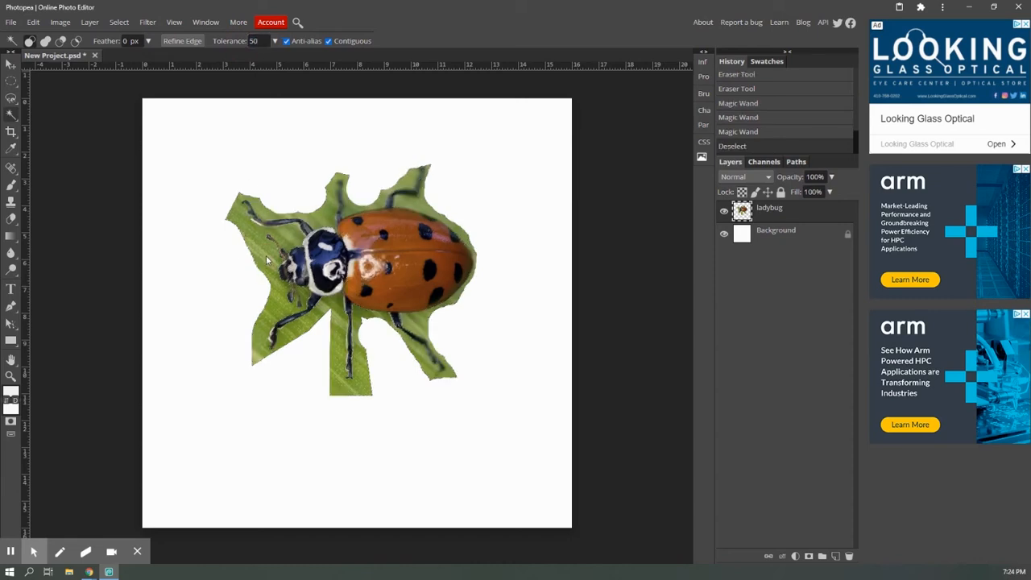
{"action": "left_click", "coordinate": [267, 258]}
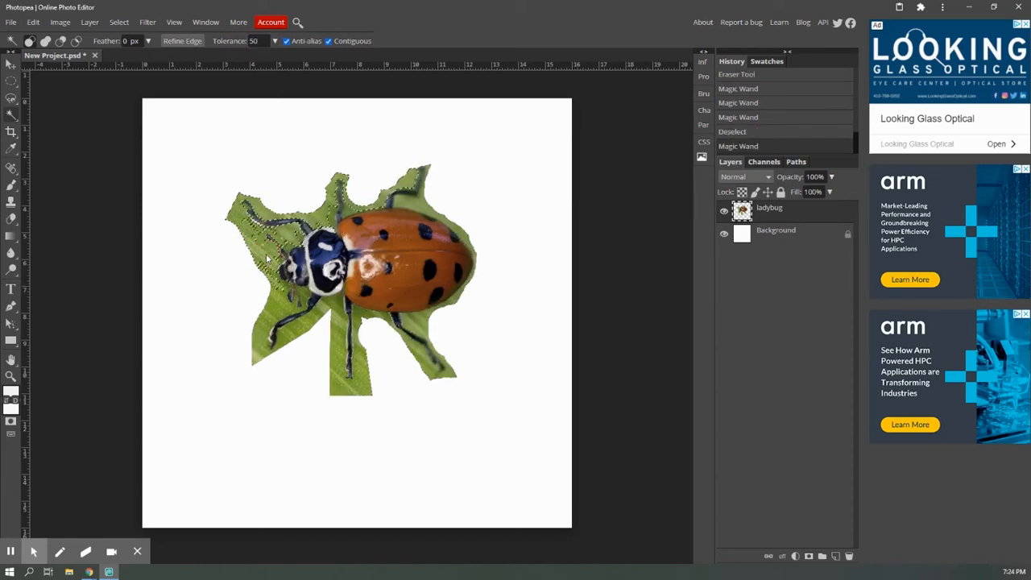
{"action": "left_click", "coordinate": [273, 319]}
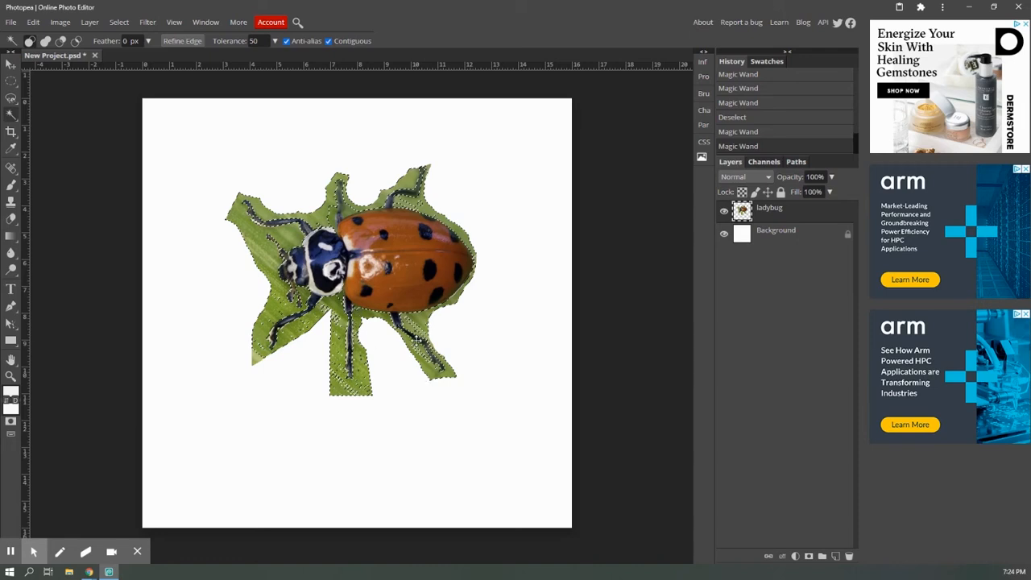
{"action": "key", "text": "Delete"}
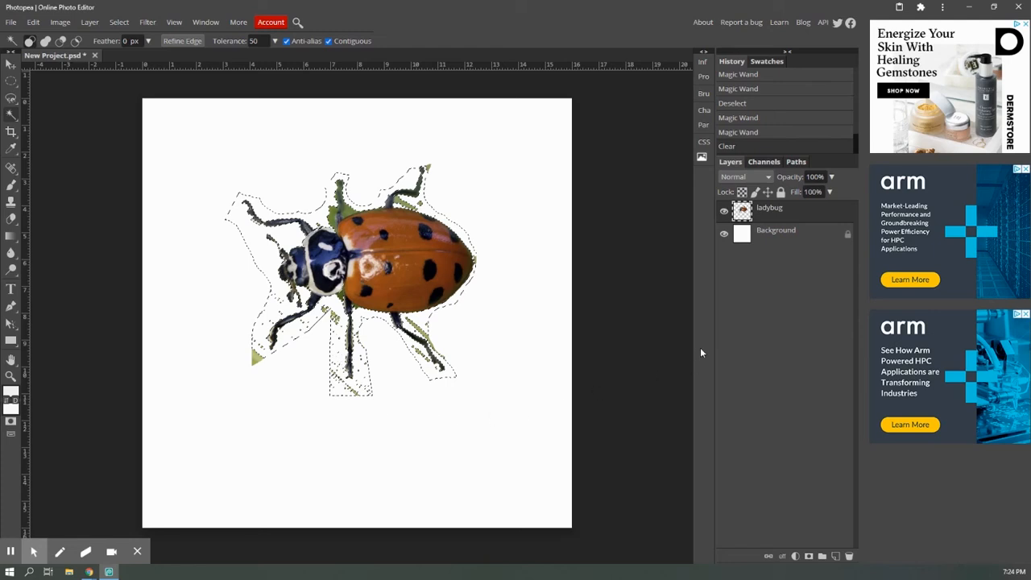
{"action": "key", "text": "ctrl+d"}
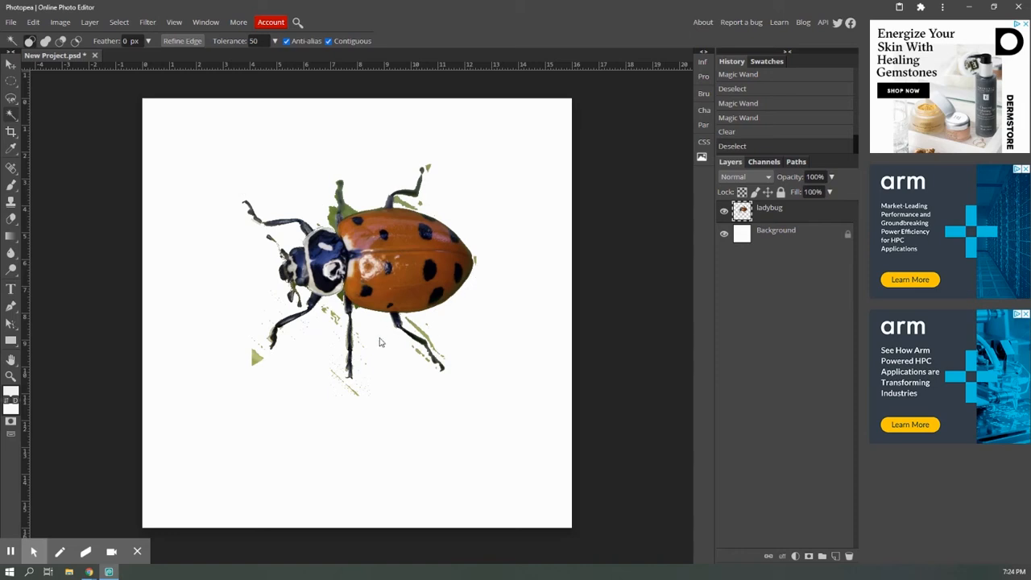
Step: Switch to the Object Selection tool and try to pick the ladybug by single points on its orange shell
{"action": "left_click_drag", "start_coordinate": [12, 114], "coordinate": [69, 121]}
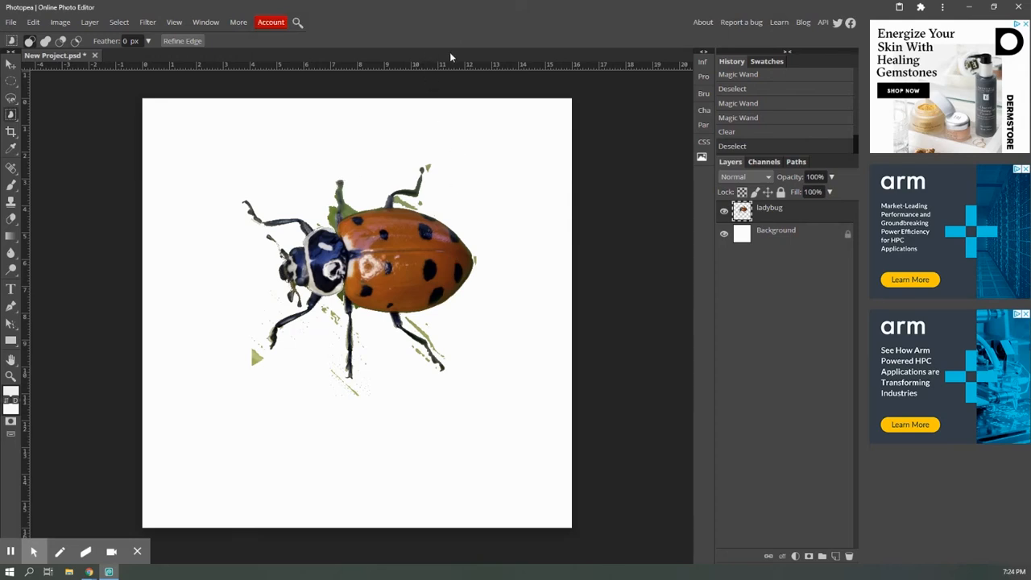
{"action": "left_click", "coordinate": [374, 219]}
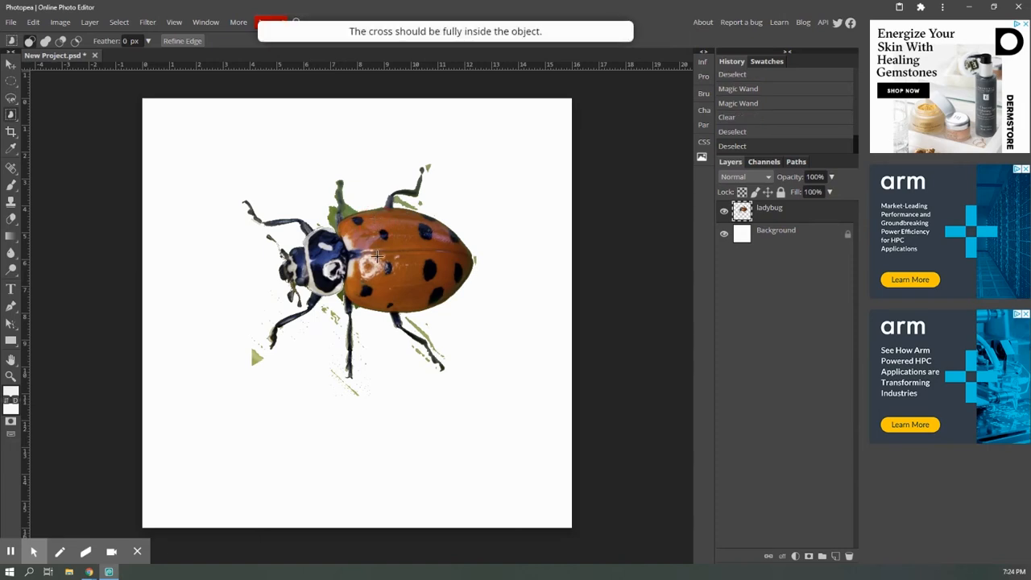
{"action": "left_click", "coordinate": [376, 256]}
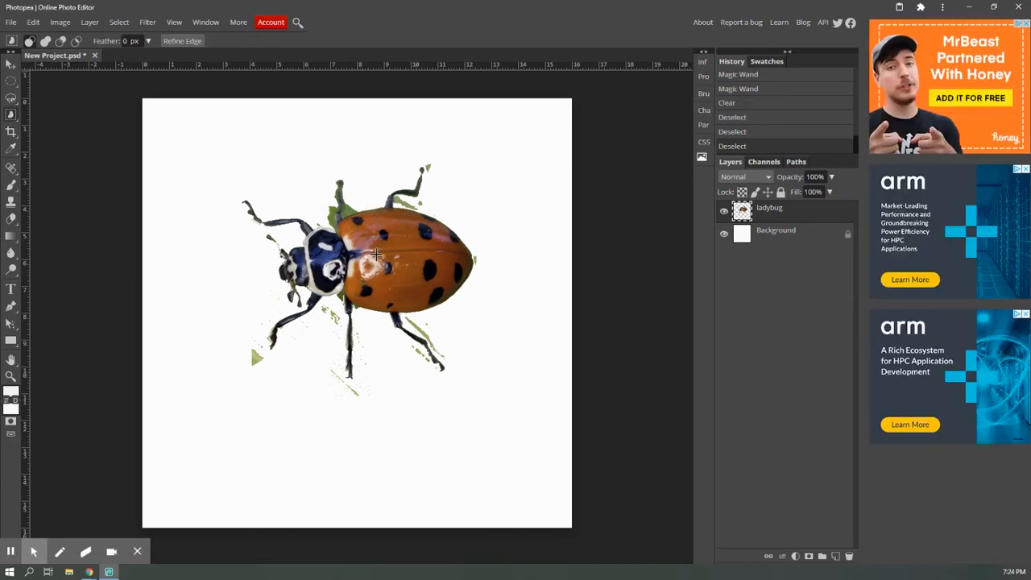
{"action": "left_click", "coordinate": [364, 252]}
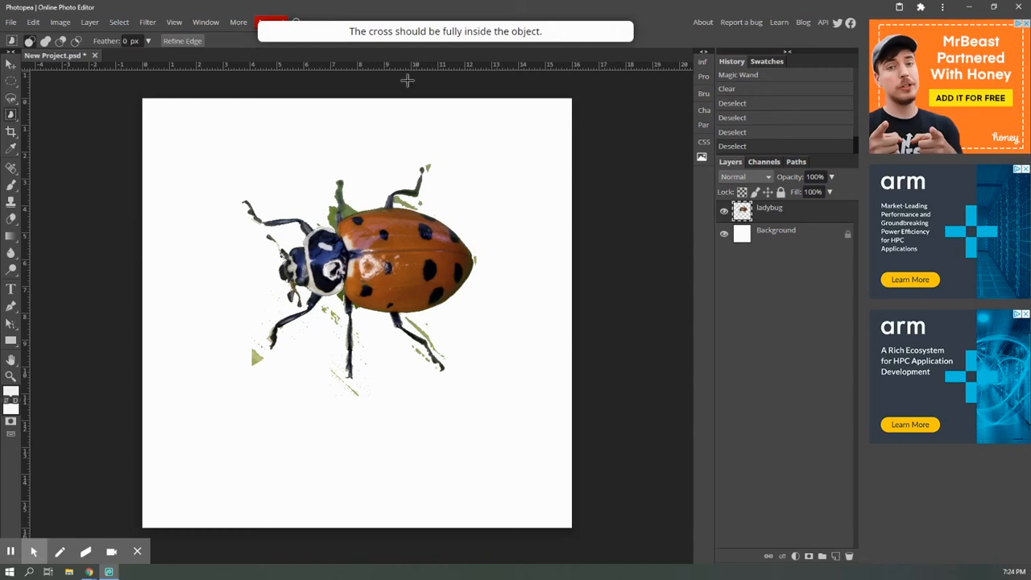
{"action": "left_click", "coordinate": [359, 252]}
Step: Try Object Selection boxes across the shell and head and around the whole ladybug, and clear the resulting selection
{"action": "left_click_drag", "start_coordinate": [360, 227], "coordinate": [441, 296]}
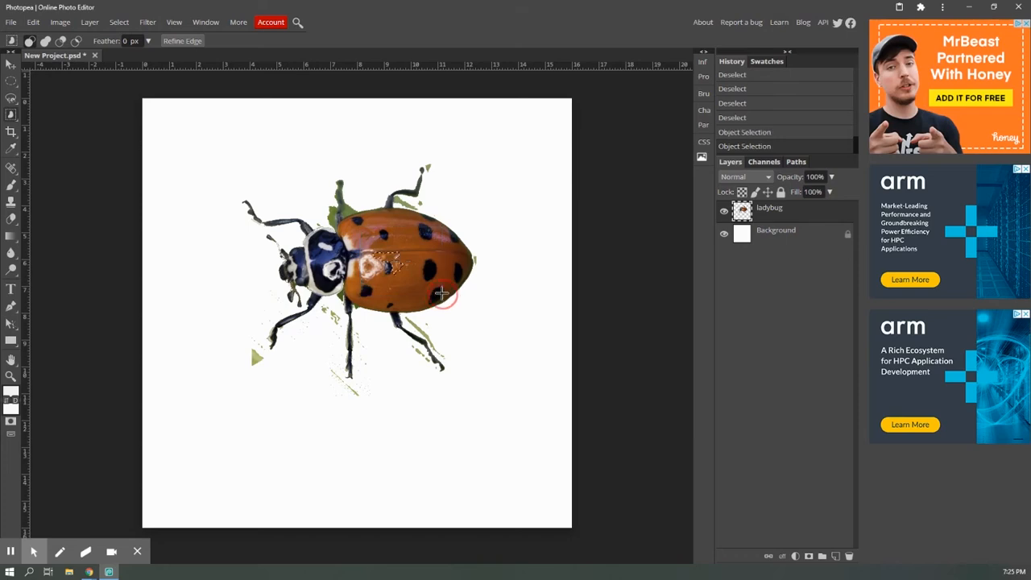
{"action": "left_click_drag", "start_coordinate": [368, 221], "coordinate": [447, 286]}
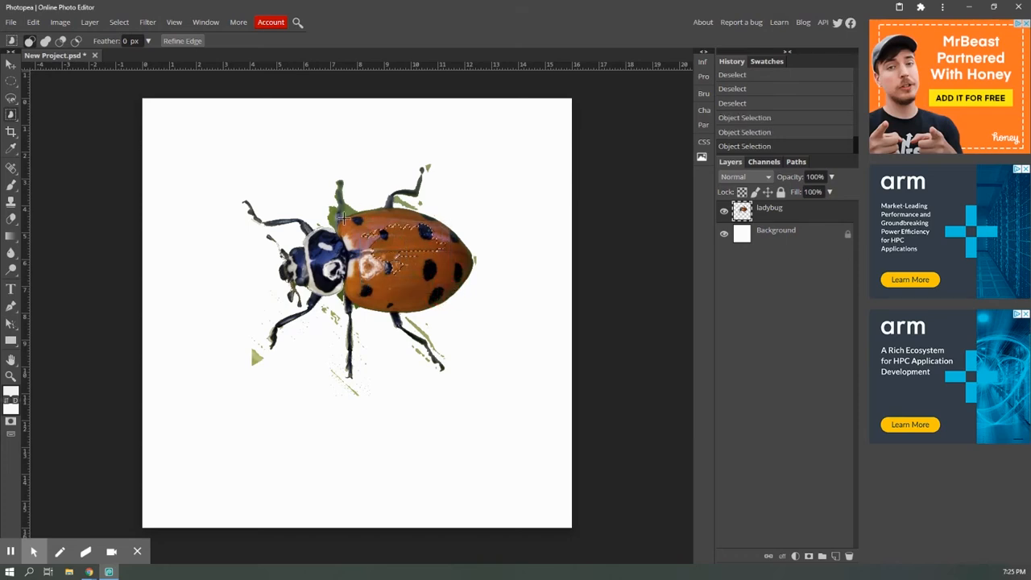
{"action": "left_click_drag", "start_coordinate": [310, 242], "coordinate": [453, 290]}
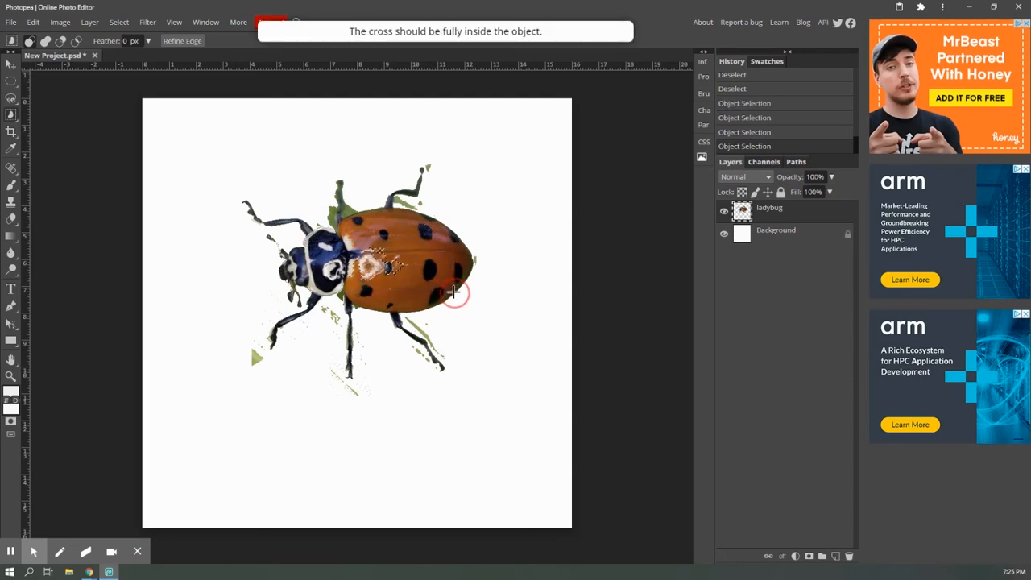
{"action": "left_click_drag", "start_coordinate": [302, 260], "coordinate": [441, 236]}
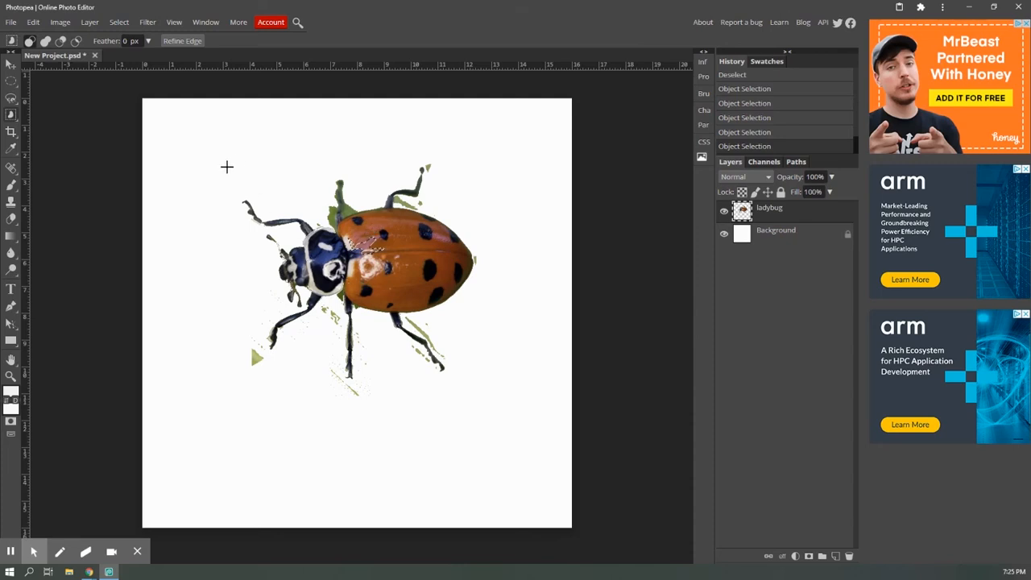
{"action": "left_click_drag", "start_coordinate": [217, 168], "coordinate": [536, 403]}
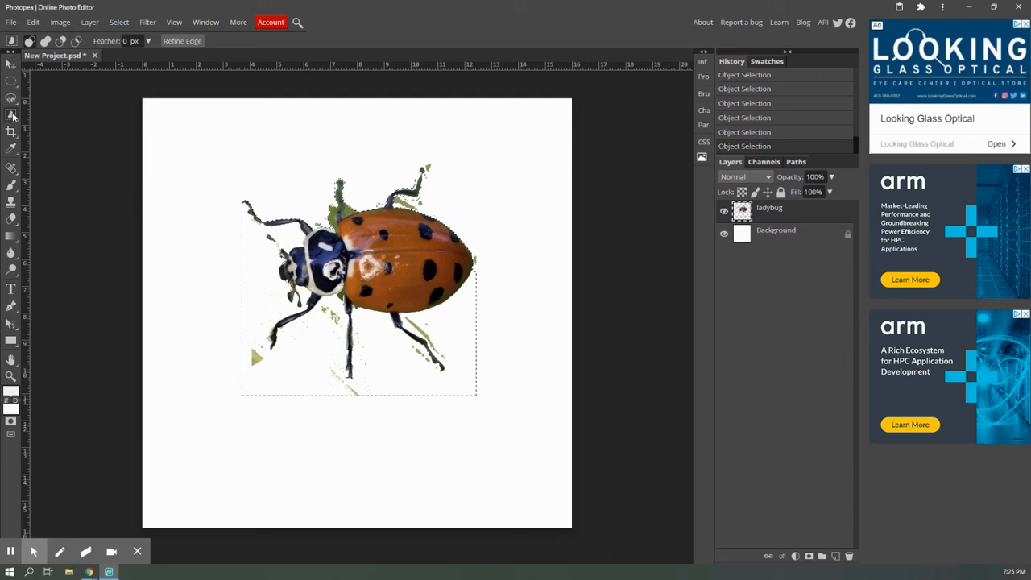
{"action": "key", "text": "ctrl+d"}
Step: Start a Color Range selection and sample the leftover green around the ladybug with a fuzziness of 60
{"action": "left_click", "coordinate": [119, 22]}
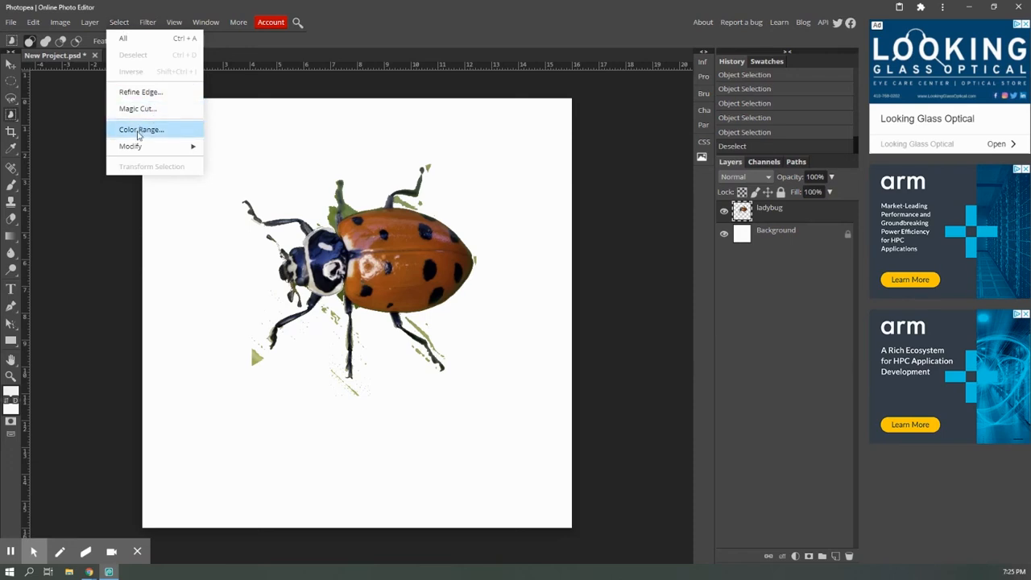
{"action": "left_click", "coordinate": [138, 135]}
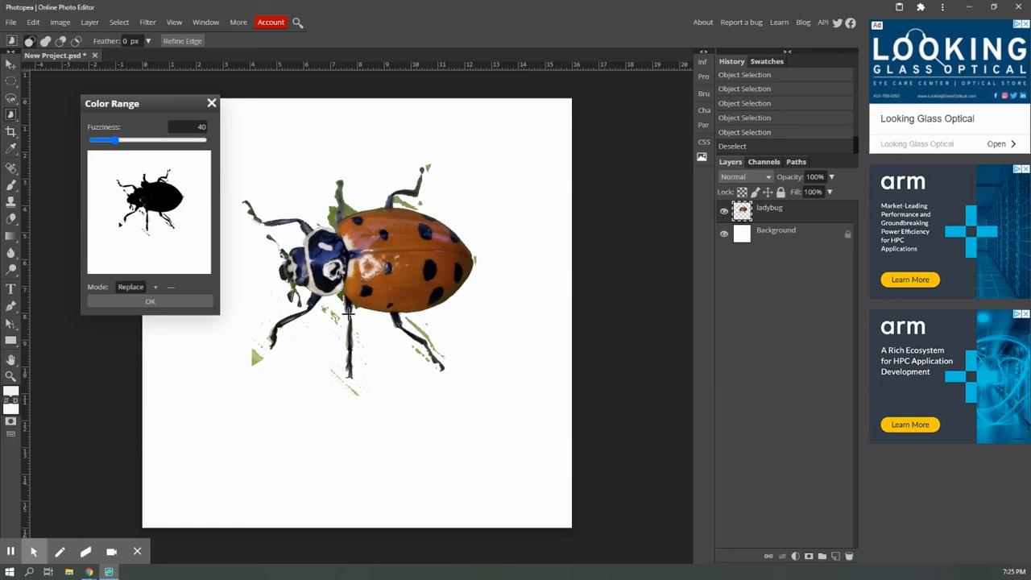
{"action": "left_click", "coordinate": [335, 215]}
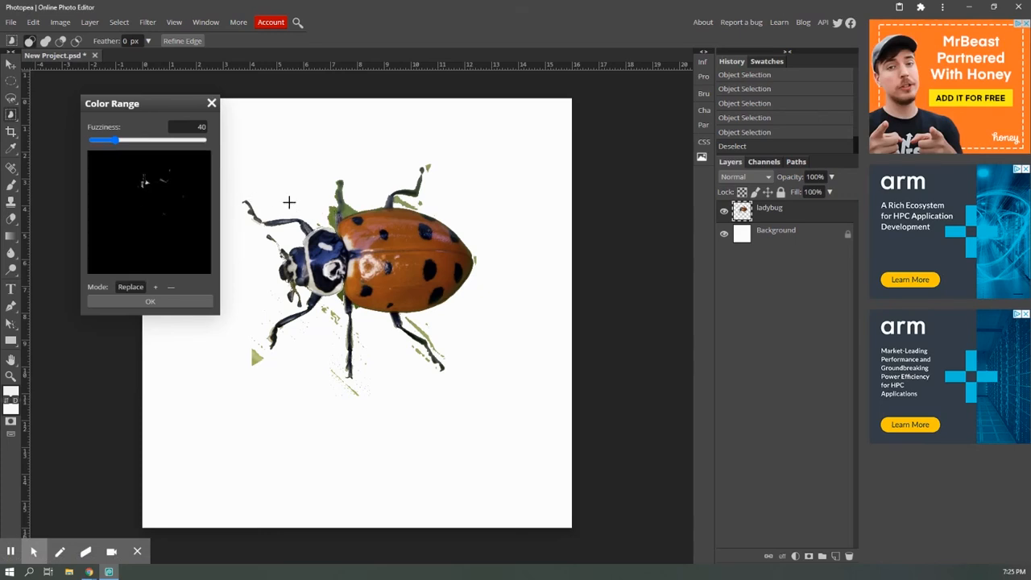
{"action": "left_click", "coordinate": [203, 128]}
{"action": "type", "text": "60"}
{"action": "left_click", "coordinate": [347, 211]}
{"action": "left_click", "coordinate": [259, 359]}
{"action": "left_click", "coordinate": [331, 216]}
Step: Add more green leaf remnants to the Color Range selection, delete the selected areas and clear the selection
{"action": "left_click", "coordinate": [156, 287]}
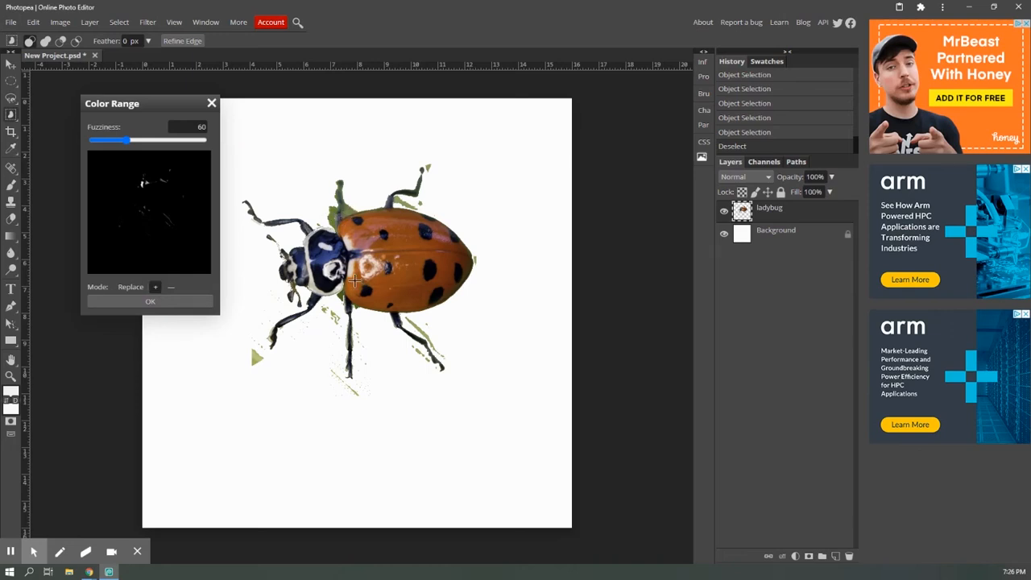
{"action": "left_click", "coordinate": [332, 314]}
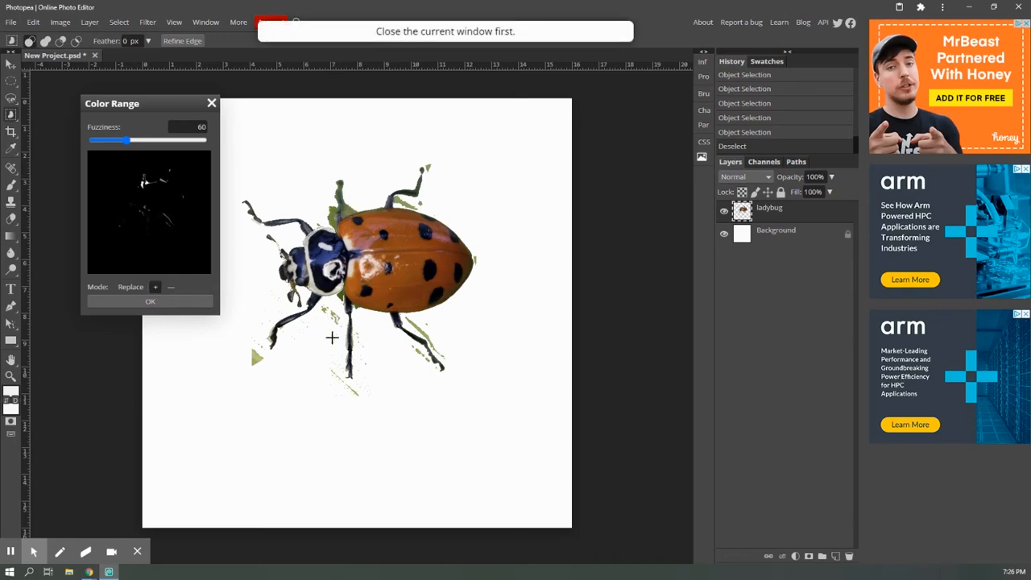
{"action": "left_click", "coordinate": [250, 358]}
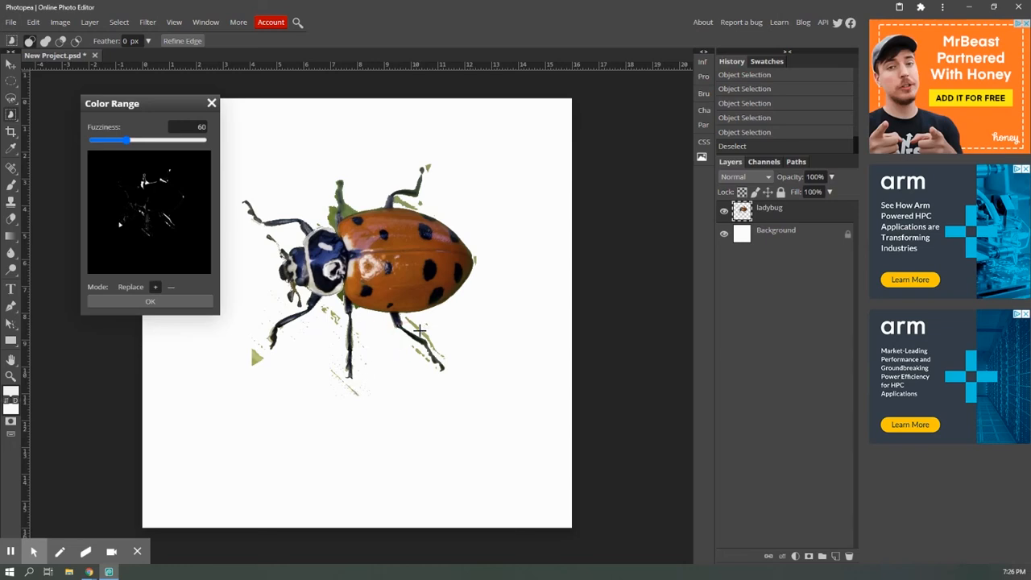
{"action": "left_click", "coordinate": [186, 307]}
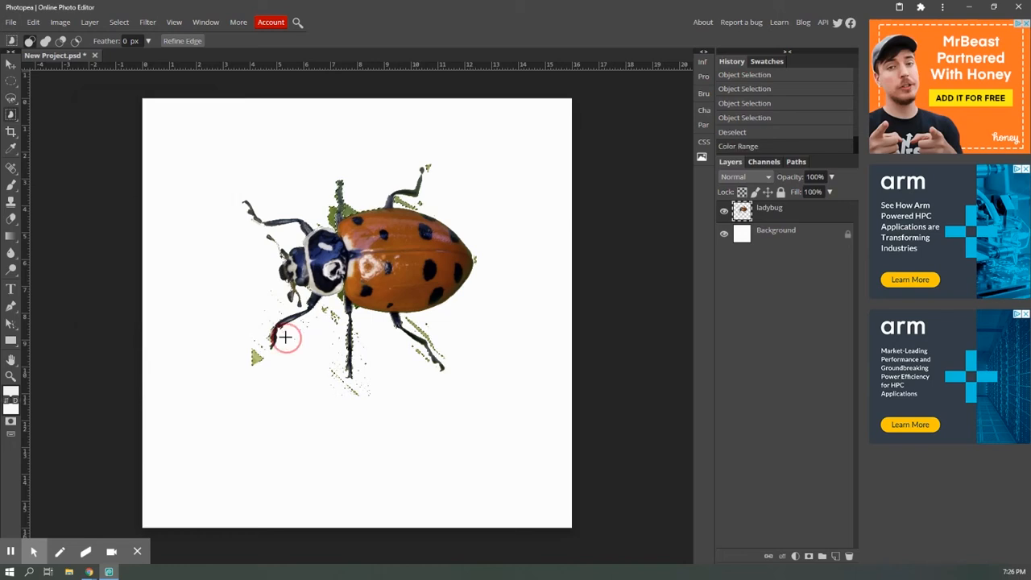
{"action": "key", "text": "Delete"}
{"action": "left_click", "coordinate": [492, 398]}
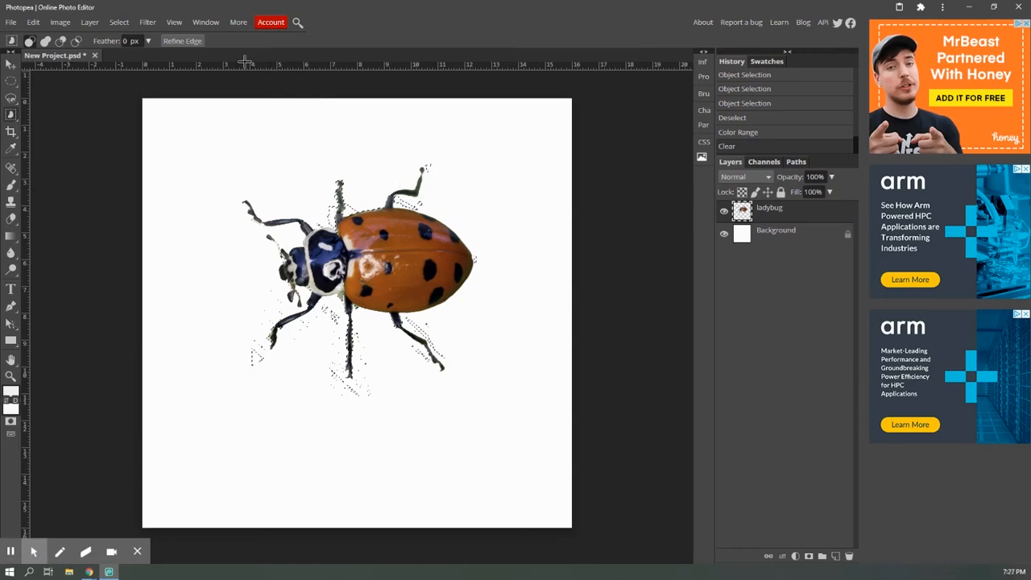
{"action": "left_click", "coordinate": [152, 24]}
{"action": "mouse_move", "coordinate": [130, 29]}
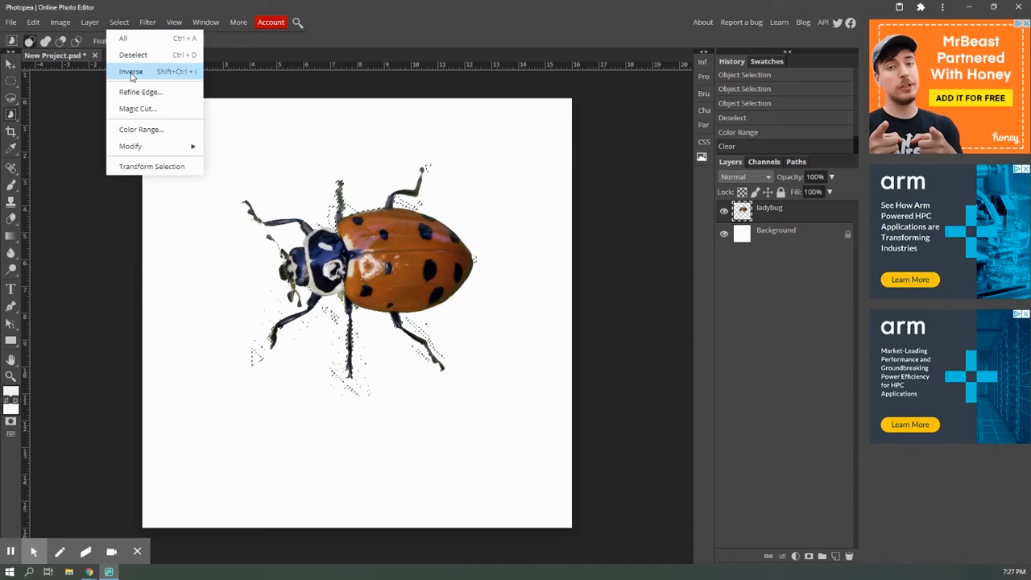
{"action": "left_click", "coordinate": [214, 231]}
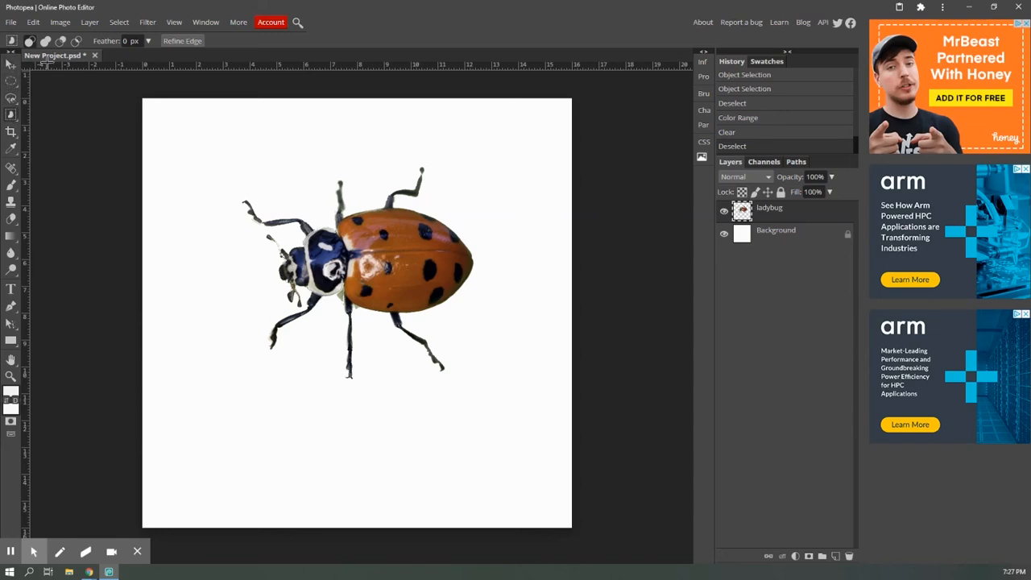
Step: Select the ladybug's black areas with the Magic Wand, delete everything outside them by inverting the selection, and undo the deletion
{"action": "left_click", "coordinate": [11, 115]}
{"action": "left_click_drag", "start_coordinate": [11, 114], "coordinate": [57, 149]}
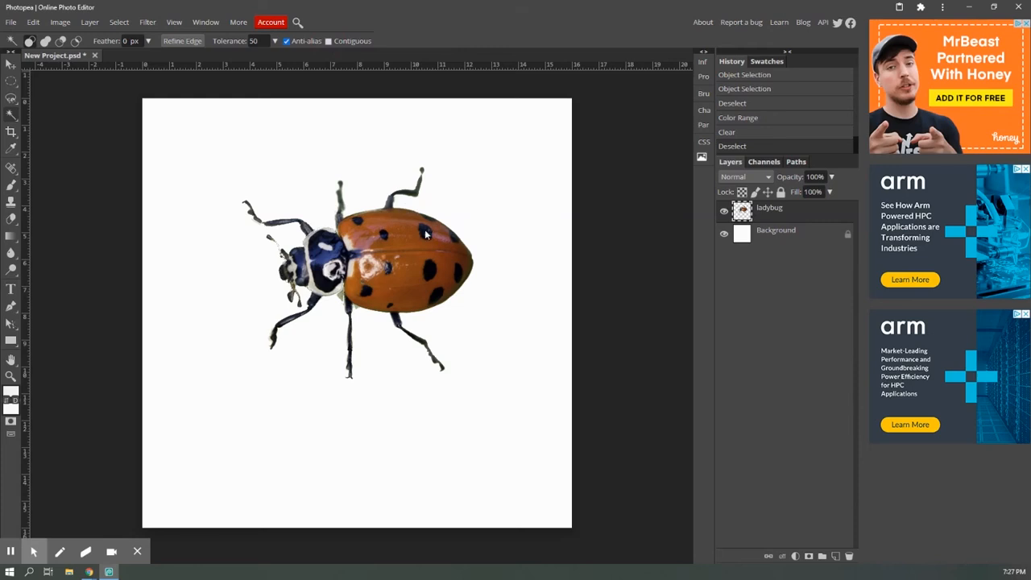
{"action": "left_click", "coordinate": [427, 234]}
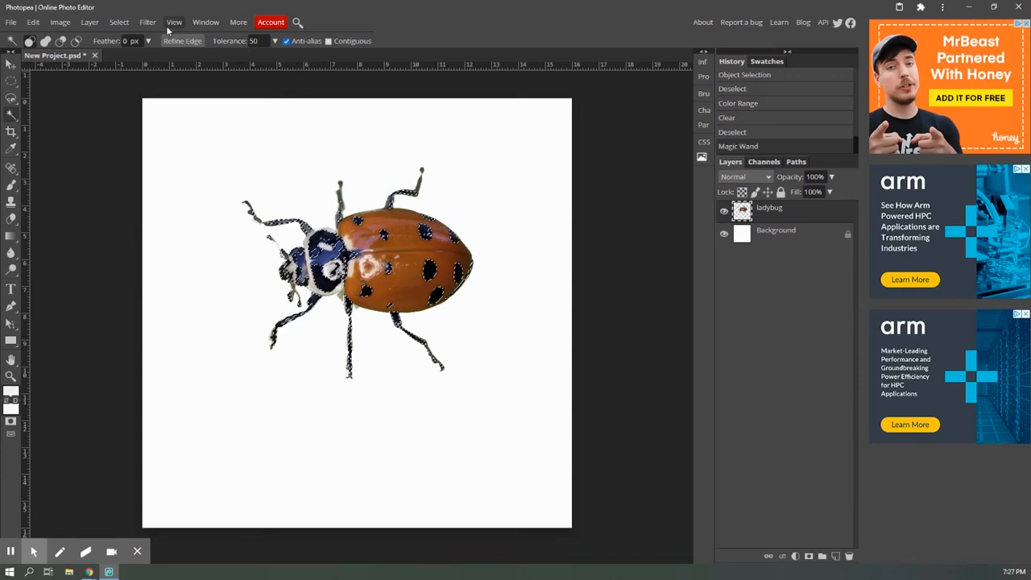
{"action": "left_click", "coordinate": [121, 21]}
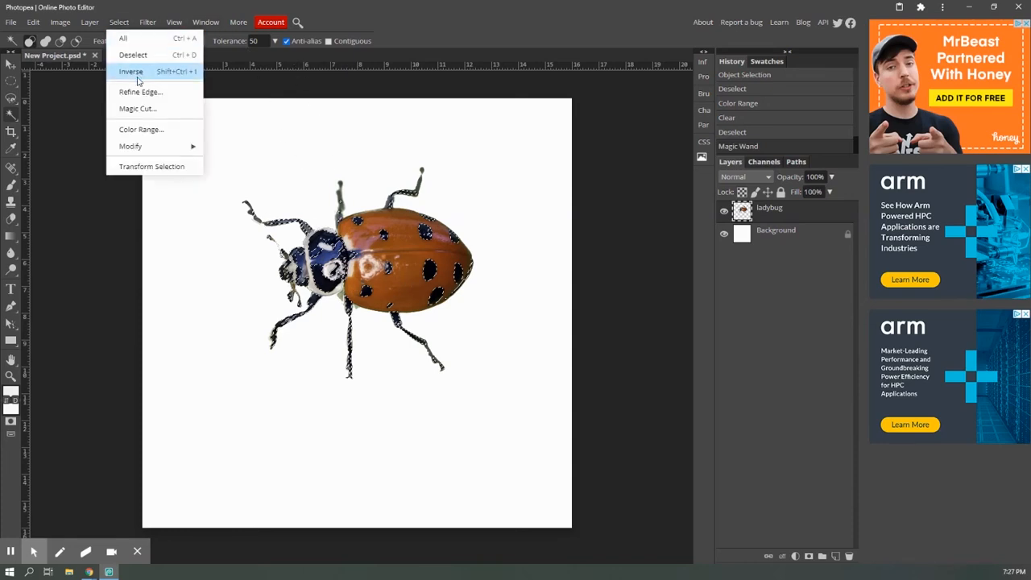
{"action": "left_click", "coordinate": [143, 72]}
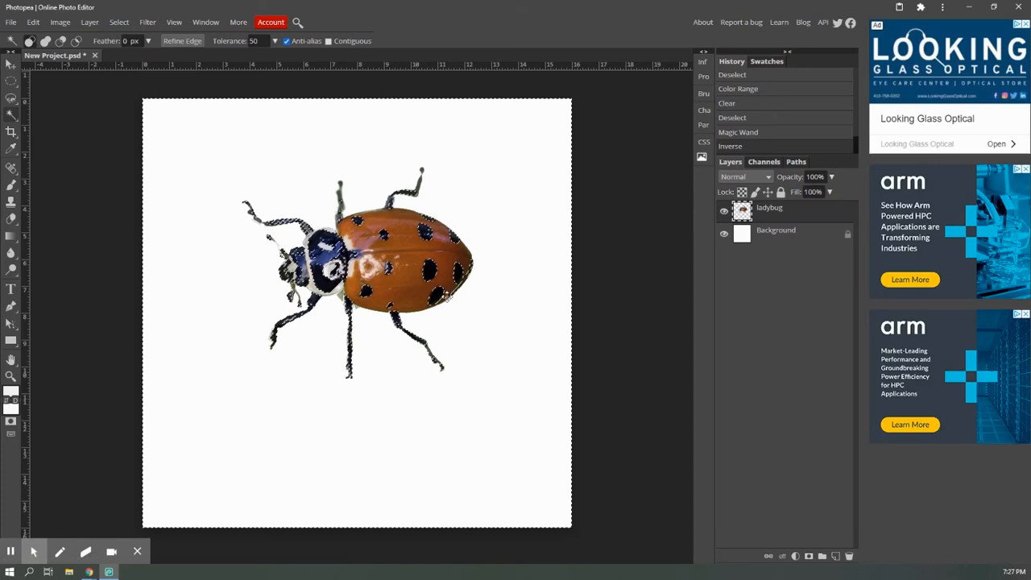
{"action": "key", "text": "Delete"}
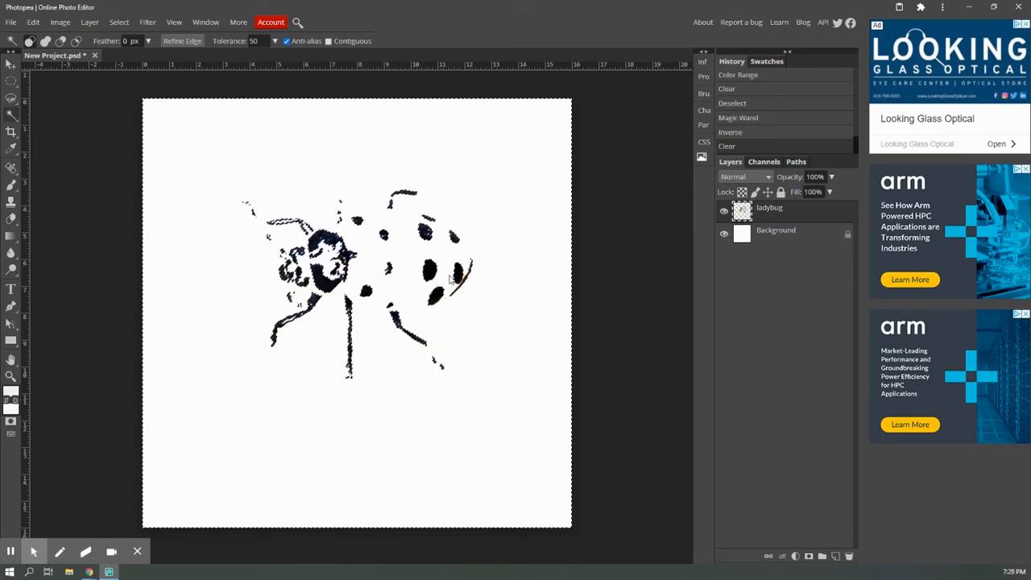
{"action": "key", "text": "ctrl+z"}
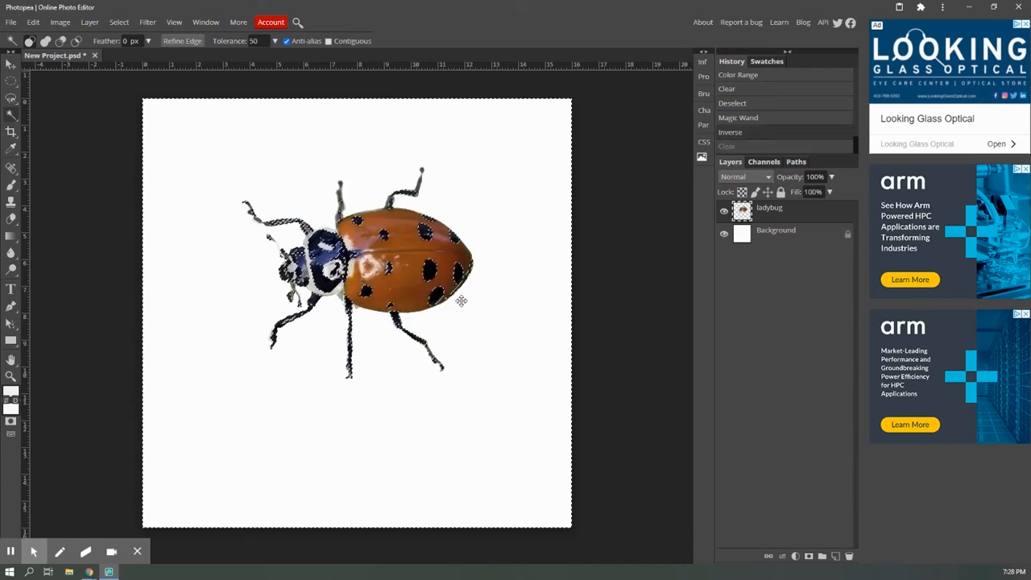
Step: Invert the selection back to the ladybug's black areas, try deleting them, undo the deletion and clear the selection
{"action": "left_click", "coordinate": [119, 21]}
{"action": "left_click", "coordinate": [133, 69]}
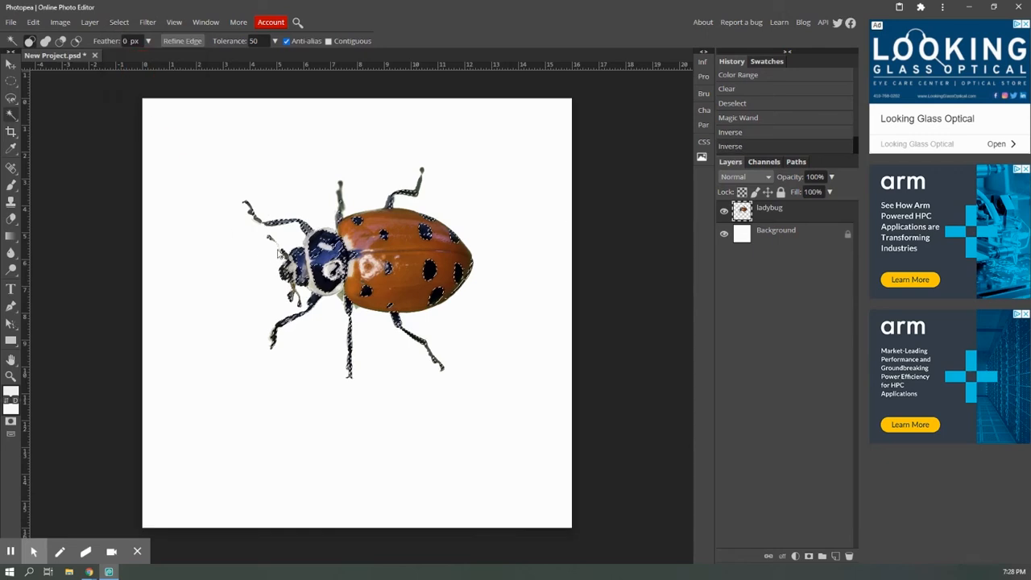
{"action": "key", "text": "Delete"}
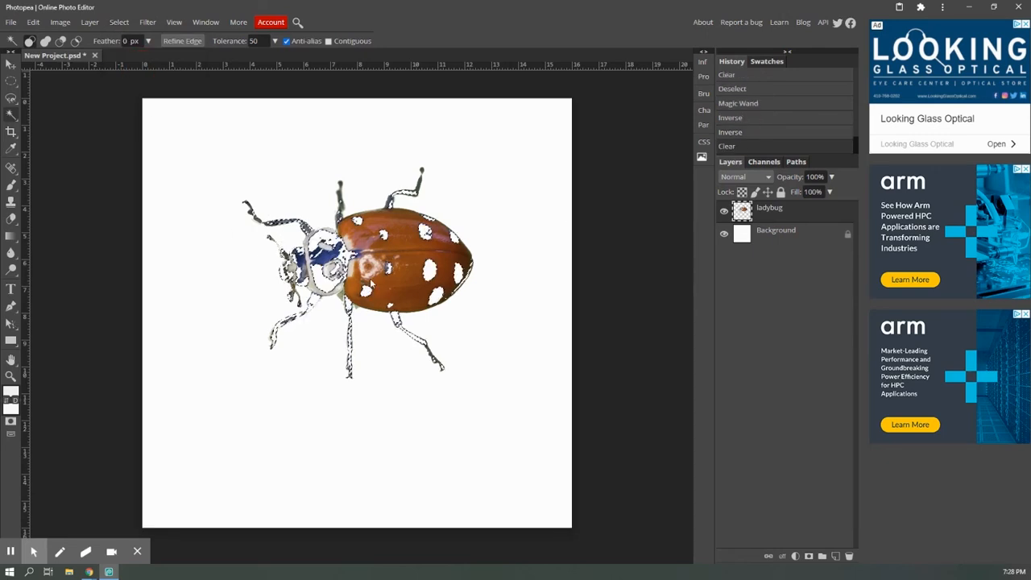
{"action": "key", "text": "ctrl+d"}
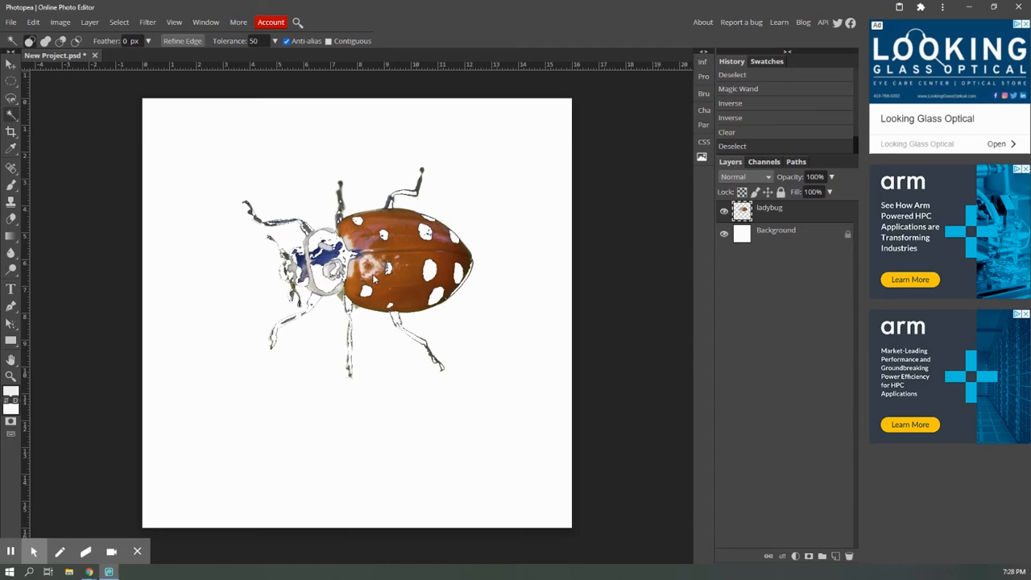
{"action": "key", "text": "ctrl+z"}
{"action": "key", "text": "ctrl+z"}
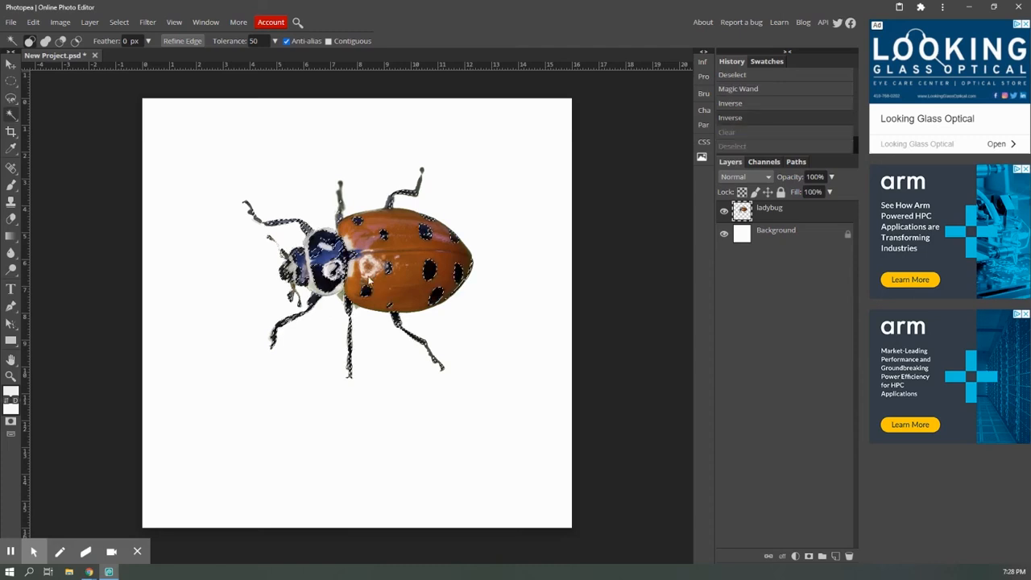
{"action": "key", "text": "ctrl+d"}
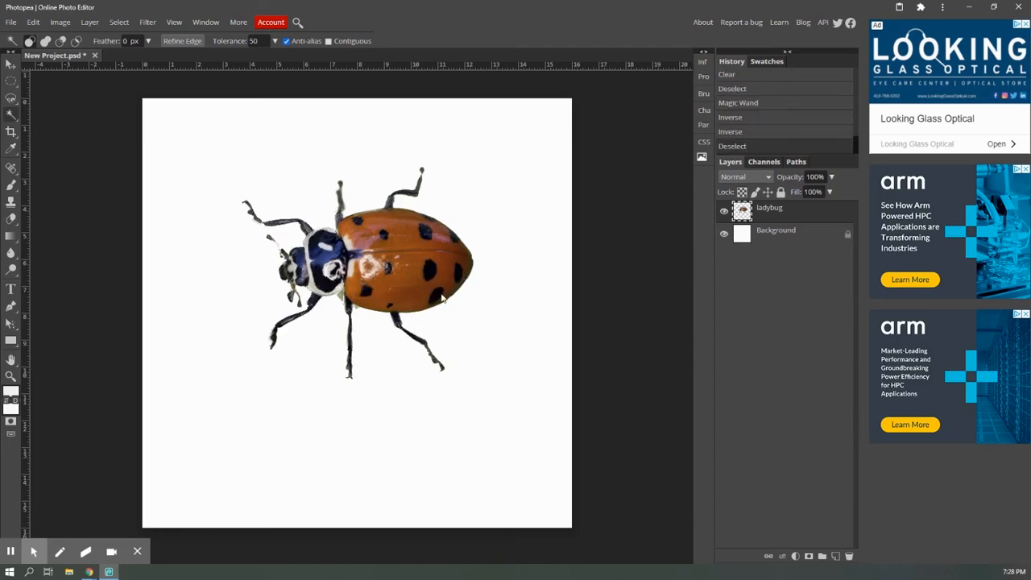
Step: Open Magic Cut and paint a green keep stroke across the "THIS SPACE" line on the fortune cookie's paper slip
{"action": "left_click", "coordinate": [119, 22]}
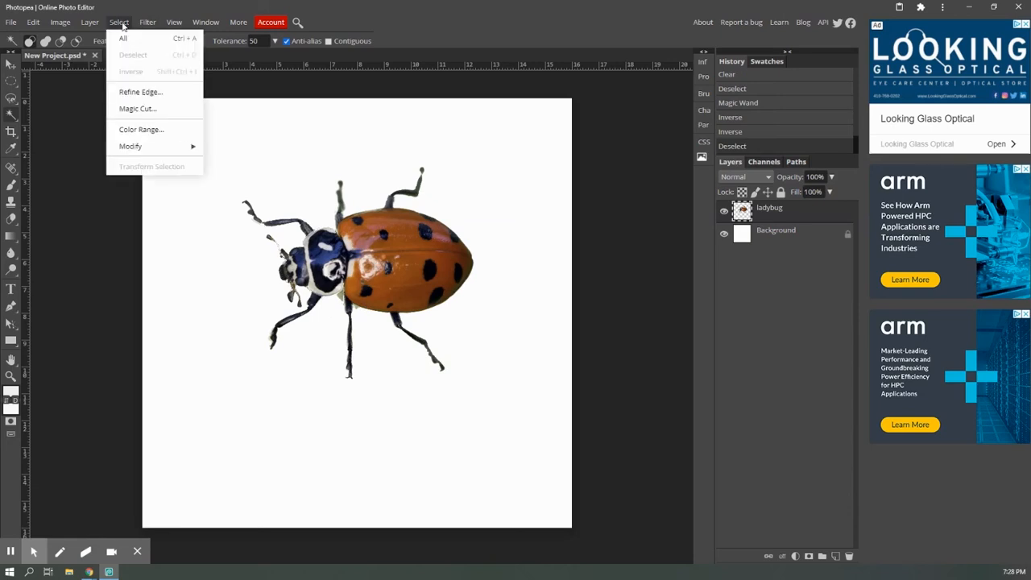
{"action": "left_click", "coordinate": [138, 111]}
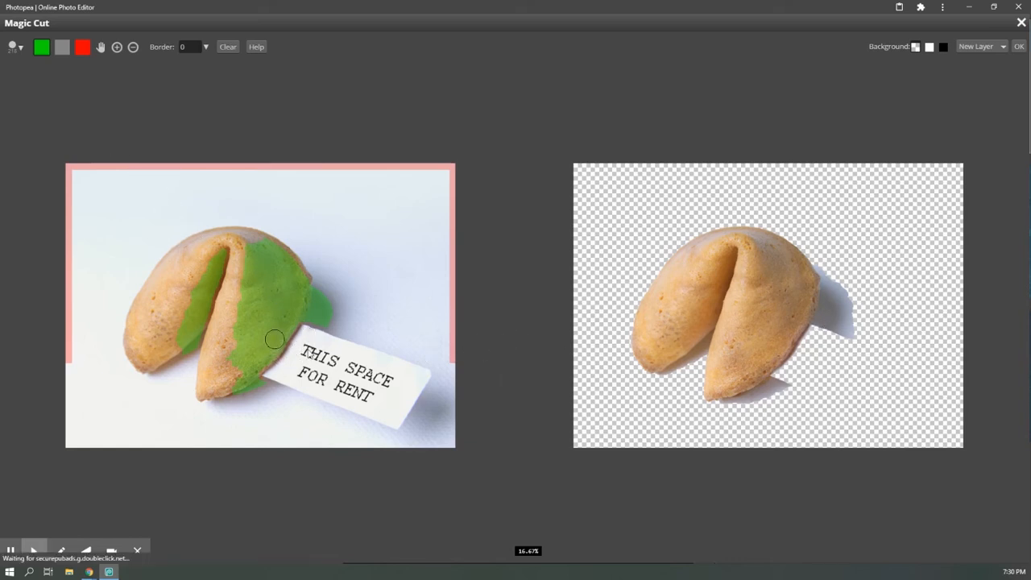
{"action": "left_click", "coordinate": [319, 357]}
{"action": "left_click_drag", "start_coordinate": [319, 357], "coordinate": [393, 386]}
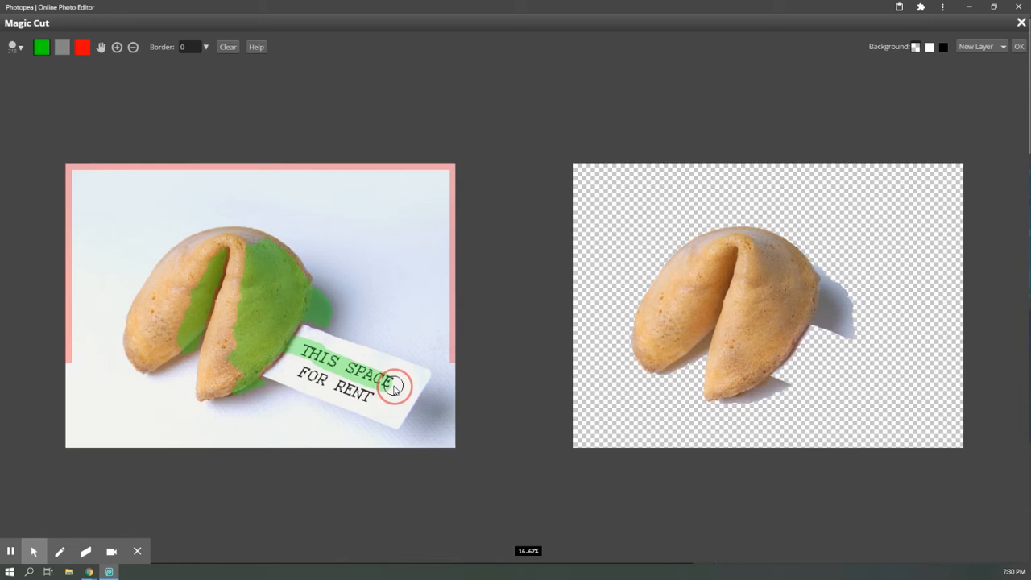
{"action": "left_click_drag", "start_coordinate": [393, 387], "coordinate": [393, 387]}
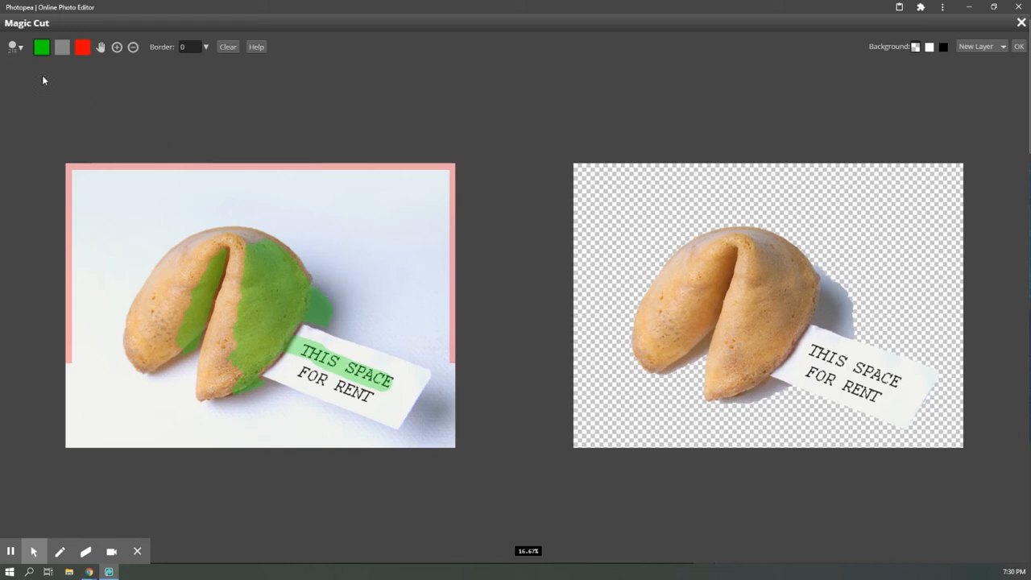
Step: Mark the shadows beside and beneath both halves of the fortune cookie for removal with red strokes
{"action": "left_click", "coordinate": [82, 47]}
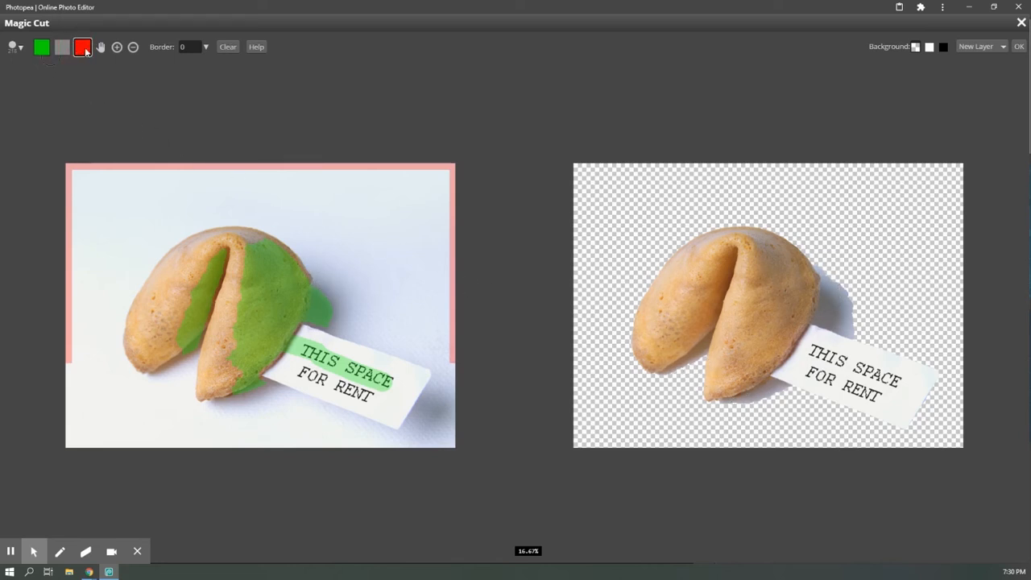
{"action": "left_click", "coordinate": [320, 279]}
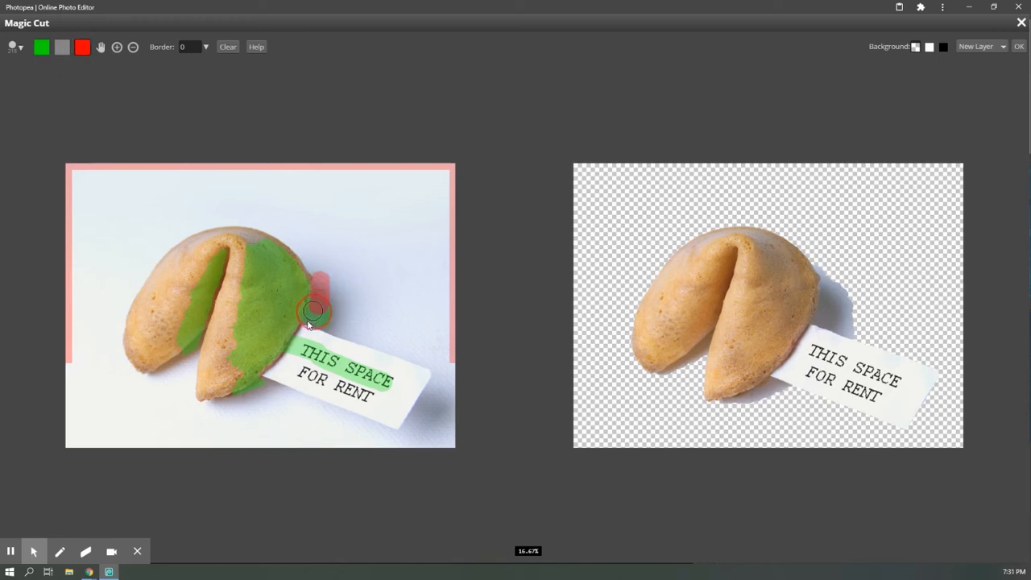
{"action": "left_click_drag", "start_coordinate": [309, 317], "coordinate": [339, 323]}
{"action": "left_click", "coordinate": [340, 310]}
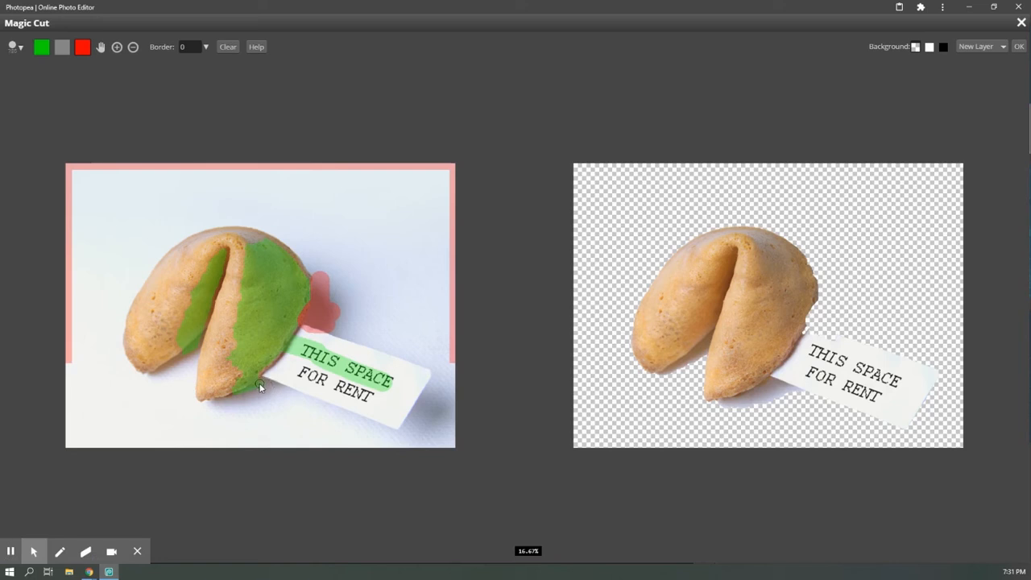
{"action": "left_click_drag", "start_coordinate": [258, 390], "coordinate": [212, 405]}
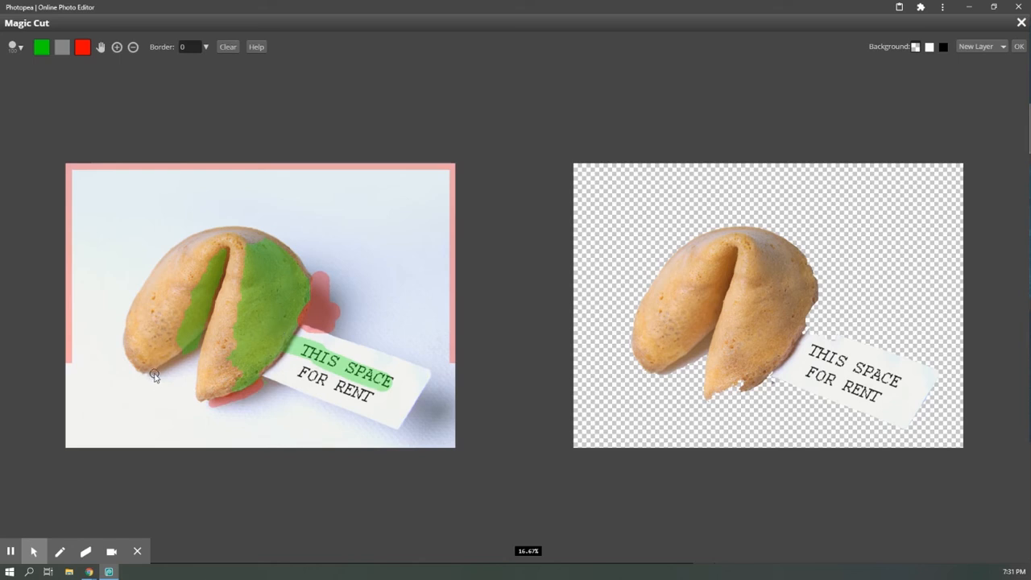
{"action": "mouse_move", "coordinate": [164, 370]}
{"action": "left_mouse_down"}
{"action": "mouse_move", "coordinate": [204, 341]}
{"action": "mouse_move", "coordinate": [174, 367]}
{"action": "mouse_move", "coordinate": [202, 353]}
{"action": "mouse_move", "coordinate": [196, 344]}
{"action": "mouse_move", "coordinate": [177, 362]}
{"action": "left_mouse_up"}
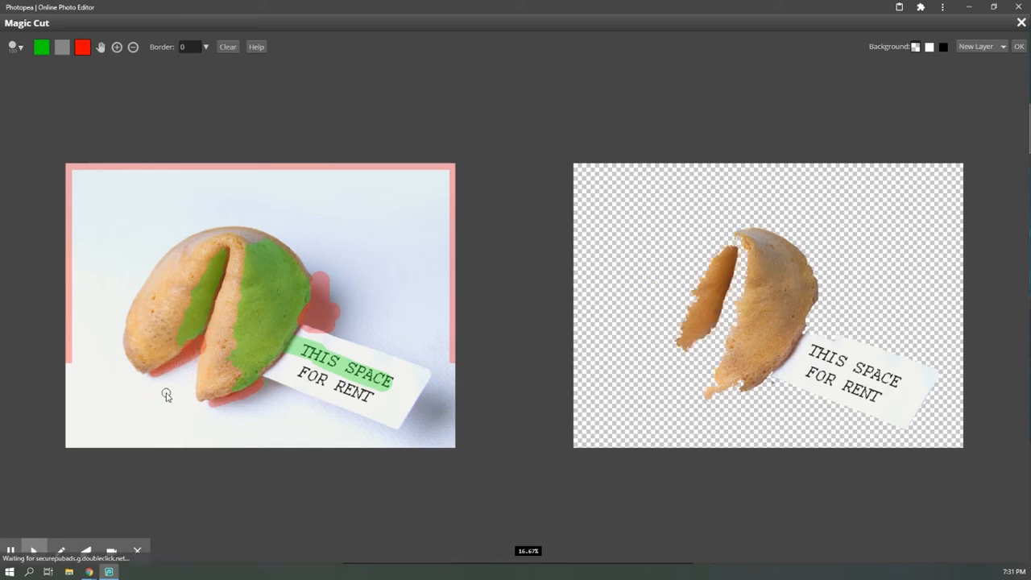
Step: Paint green keep strokes over the cookie's left half and along the inner edge of its right half
{"action": "left_click", "coordinate": [36, 50]}
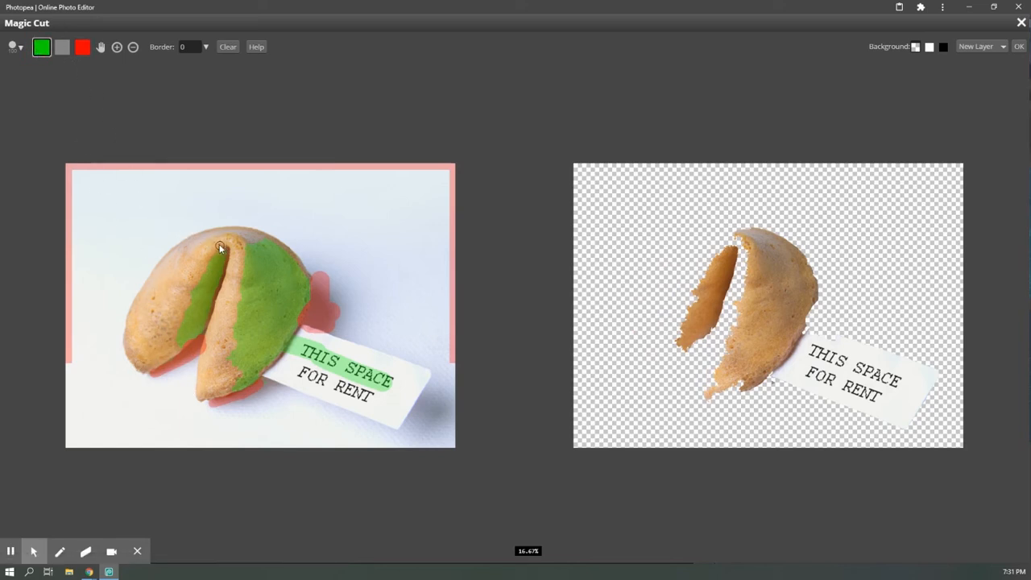
{"action": "mouse_move", "coordinate": [216, 242]}
{"action": "left_mouse_down"}
{"action": "mouse_move", "coordinate": [179, 251]}
{"action": "mouse_move", "coordinate": [166, 267]}
{"action": "mouse_move", "coordinate": [158, 309]}
{"action": "mouse_move", "coordinate": [126, 358]}
{"action": "left_mouse_up"}
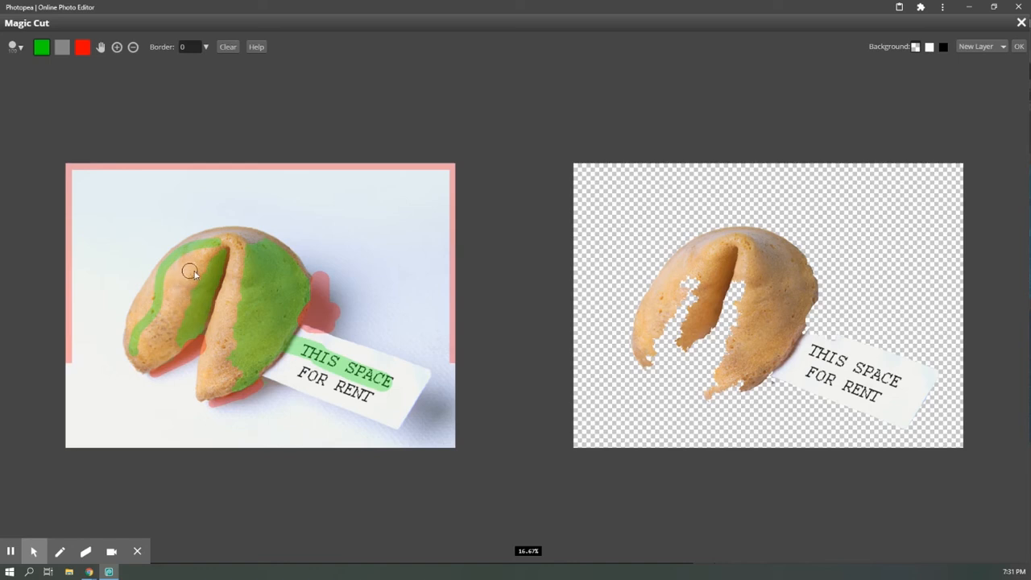
{"action": "left_click_drag", "start_coordinate": [174, 299], "coordinate": [149, 346]}
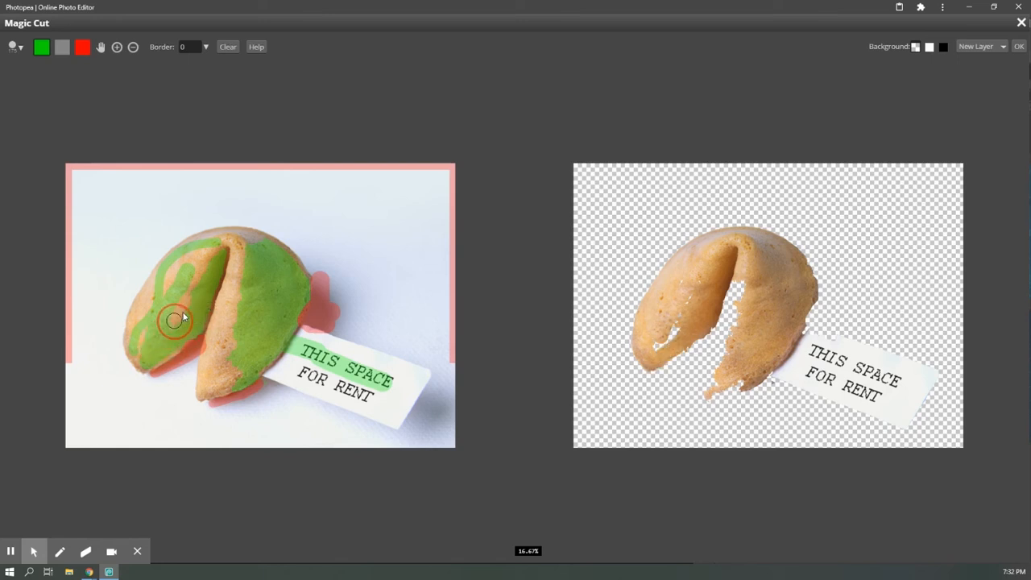
{"action": "left_click", "coordinate": [194, 274]}
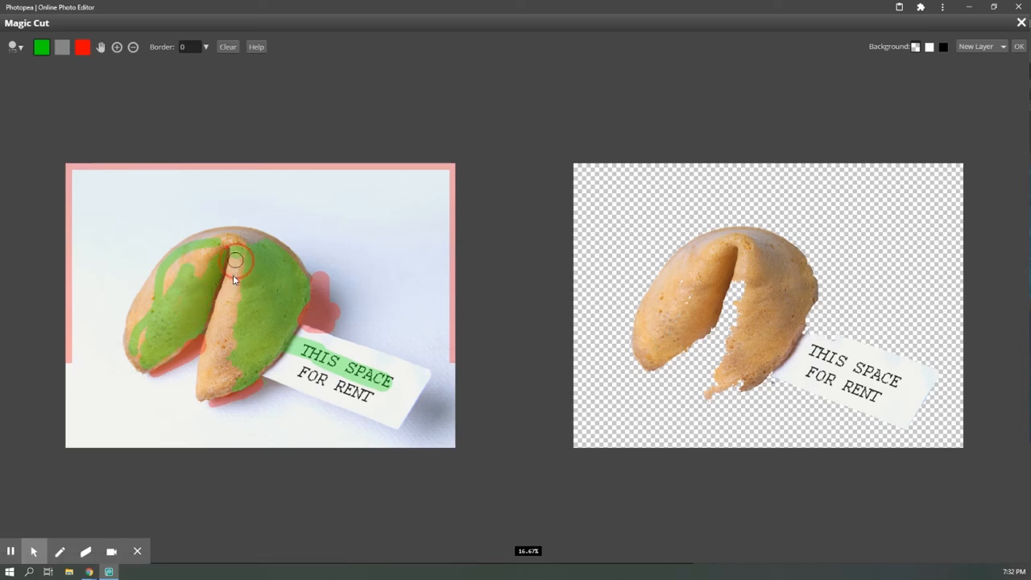
{"action": "mouse_move", "coordinate": [220, 333]}
{"action": "left_mouse_down"}
{"action": "mouse_move", "coordinate": [207, 388]}
{"action": "mouse_move", "coordinate": [218, 392]}
{"action": "mouse_move", "coordinate": [288, 335]}
{"action": "left_mouse_up"}
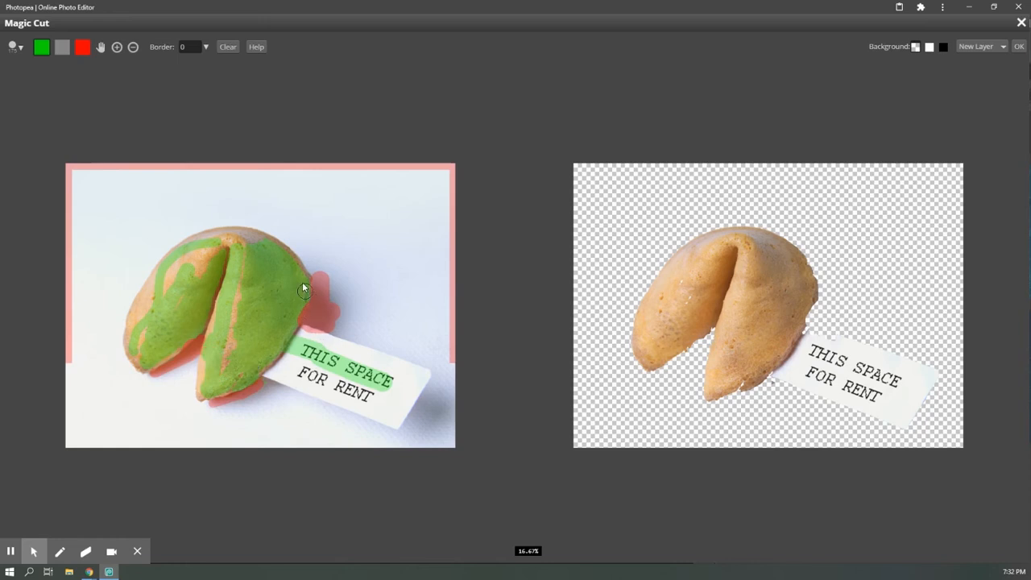
Step: Set the Magic Cut output to Selection and apply the cut to the fortune cookie and its paper slip
{"action": "scroll", "coordinate": [301, 290], "scroll_direction": "down", "scroll_amount": 1}
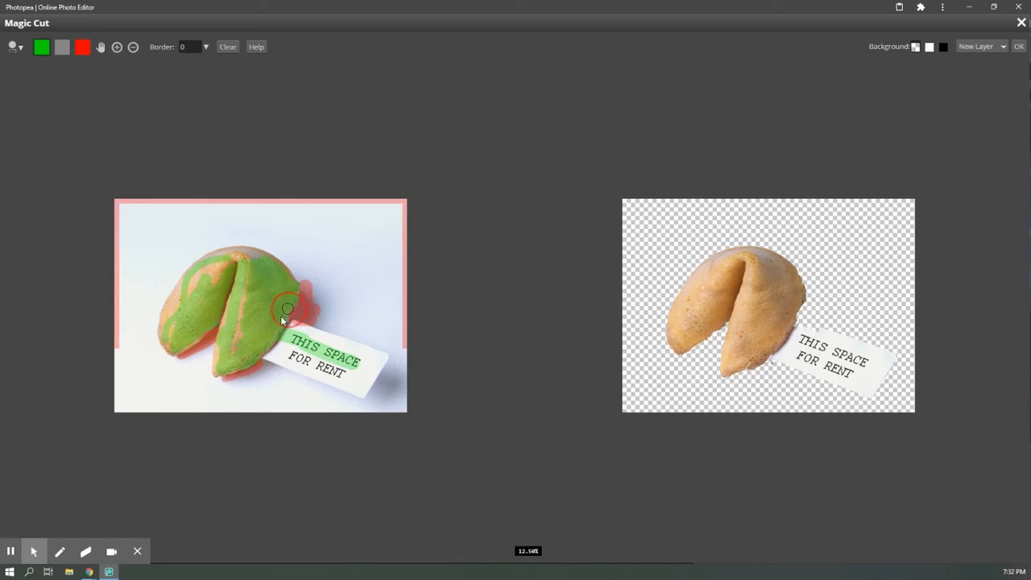
{"action": "left_click", "coordinate": [242, 363]}
{"action": "left_click", "coordinate": [980, 50]}
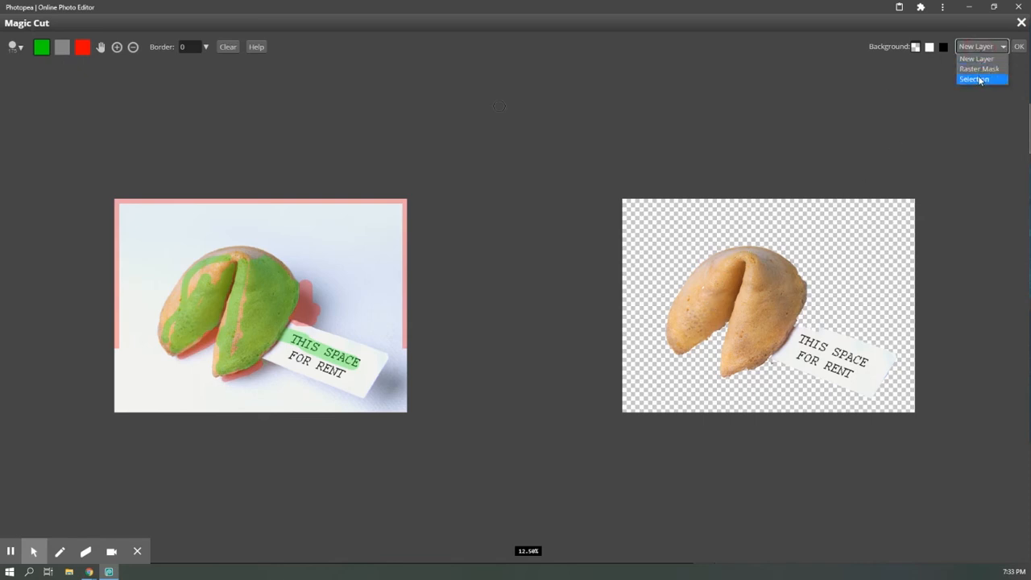
{"action": "left_click", "coordinate": [980, 78]}
{"action": "left_click", "coordinate": [1019, 47]}
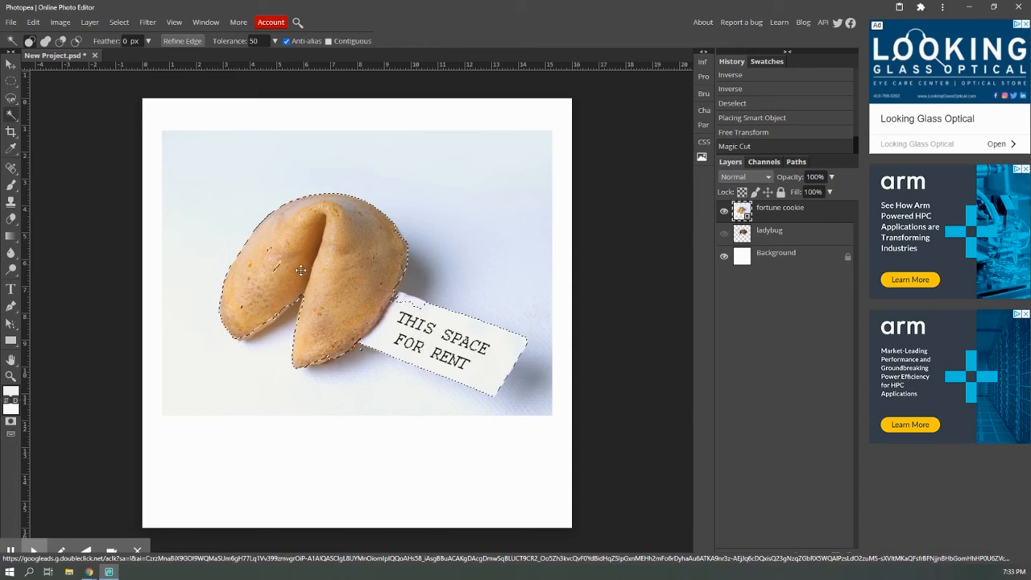
Step: Open Refine Edge and paint gray uncertain-area strokes along the outlines of the cookie and paper slip
{"action": "left_click", "coordinate": [182, 41]}
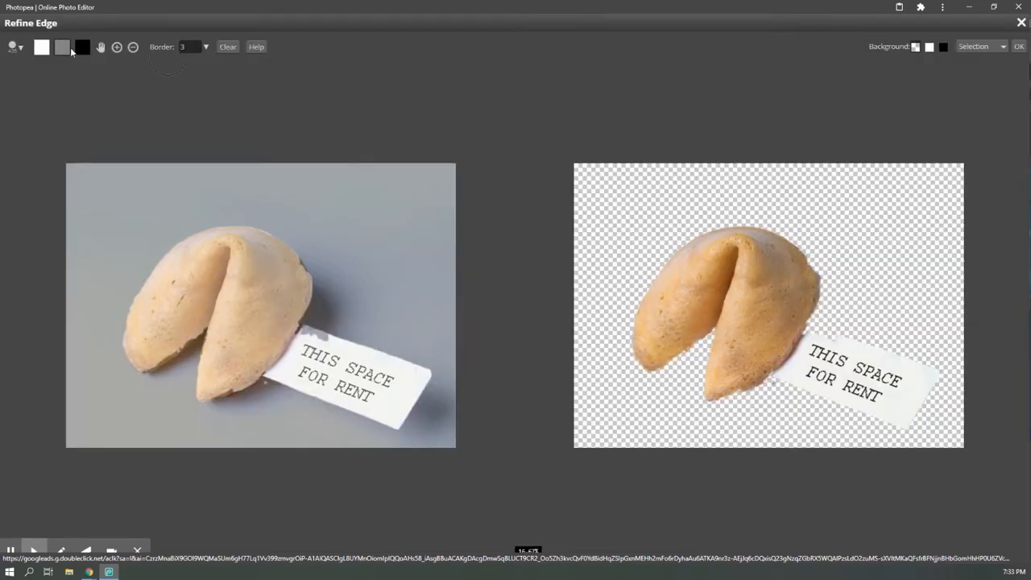
{"action": "left_click", "coordinate": [61, 50]}
{"action": "mouse_move", "coordinate": [137, 377]}
{"action": "left_mouse_down"}
{"action": "mouse_move", "coordinate": [122, 329]}
{"action": "mouse_move", "coordinate": [134, 295]}
{"action": "mouse_move", "coordinate": [167, 252]}
{"action": "mouse_move", "coordinate": [215, 226]}
{"action": "mouse_move", "coordinate": [287, 234]}
{"action": "mouse_move", "coordinate": [306, 250]}
{"action": "mouse_move", "coordinate": [319, 329]}
{"action": "mouse_move", "coordinate": [426, 369]}
{"action": "mouse_move", "coordinate": [409, 407]}
{"action": "mouse_move", "coordinate": [387, 430]}
{"action": "mouse_move", "coordinate": [373, 428]}
{"action": "mouse_move", "coordinate": [390, 432]}
{"action": "mouse_move", "coordinate": [405, 422]}
{"action": "mouse_move", "coordinate": [377, 426]}
{"action": "mouse_move", "coordinate": [267, 372]}
{"action": "mouse_move", "coordinate": [196, 396]}
{"action": "mouse_move", "coordinate": [199, 329]}
{"action": "mouse_move", "coordinate": [135, 375]}
{"action": "left_mouse_up"}
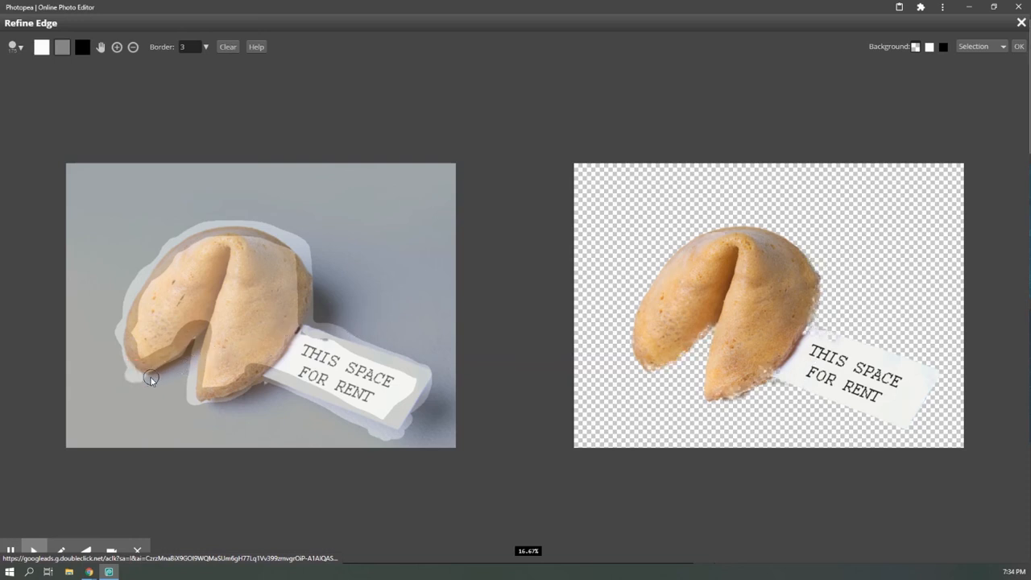
{"action": "left_click_drag", "start_coordinate": [147, 376], "coordinate": [192, 344]}
Step: Paint white keep strokes over the cookie's interior and along the upper part of the paper slip
{"action": "scroll", "coordinate": [192, 344], "scroll_direction": "up", "scroll_amount": 1}
{"action": "left_click", "coordinate": [42, 47]}
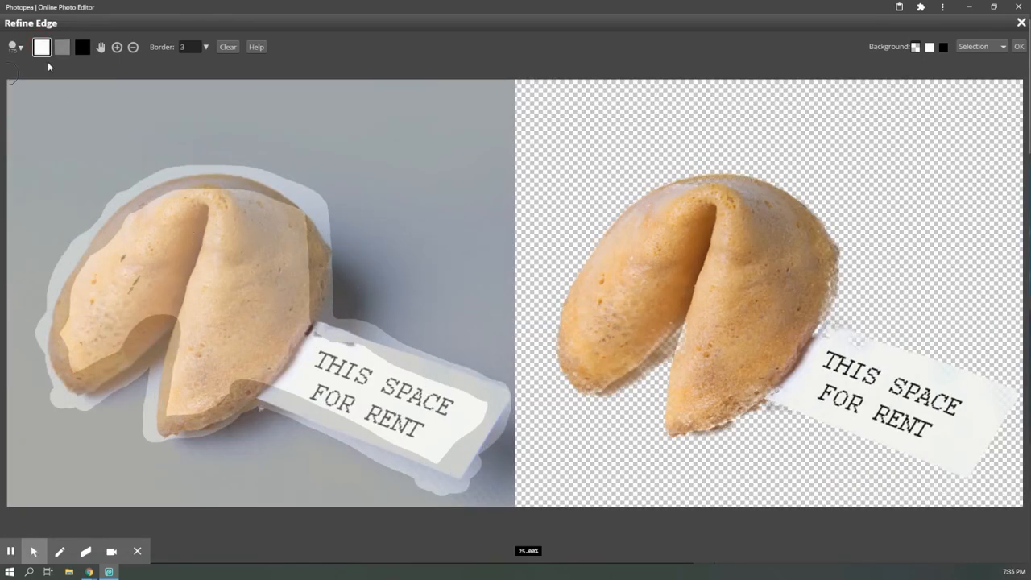
{"action": "mouse_move", "coordinate": [211, 195]}
{"action": "left_mouse_down"}
{"action": "mouse_move", "coordinate": [172, 197]}
{"action": "mouse_move", "coordinate": [121, 229]}
{"action": "mouse_move", "coordinate": [133, 222]}
{"action": "mouse_move", "coordinate": [119, 268]}
{"action": "mouse_move", "coordinate": [139, 279]}
{"action": "mouse_move", "coordinate": [118, 299]}
{"action": "mouse_move", "coordinate": [108, 356]}
{"action": "mouse_move", "coordinate": [84, 368]}
{"action": "mouse_move", "coordinate": [103, 368]}
{"action": "mouse_move", "coordinate": [176, 311]}
{"action": "mouse_move", "coordinate": [165, 304]}
{"action": "mouse_move", "coordinate": [72, 362]}
{"action": "mouse_move", "coordinate": [81, 369]}
{"action": "mouse_move", "coordinate": [68, 341]}
{"action": "mouse_move", "coordinate": [109, 241]}
{"action": "mouse_move", "coordinate": [183, 194]}
{"action": "mouse_move", "coordinate": [242, 193]}
{"action": "mouse_move", "coordinate": [291, 218]}
{"action": "mouse_move", "coordinate": [300, 324]}
{"action": "left_mouse_up"}
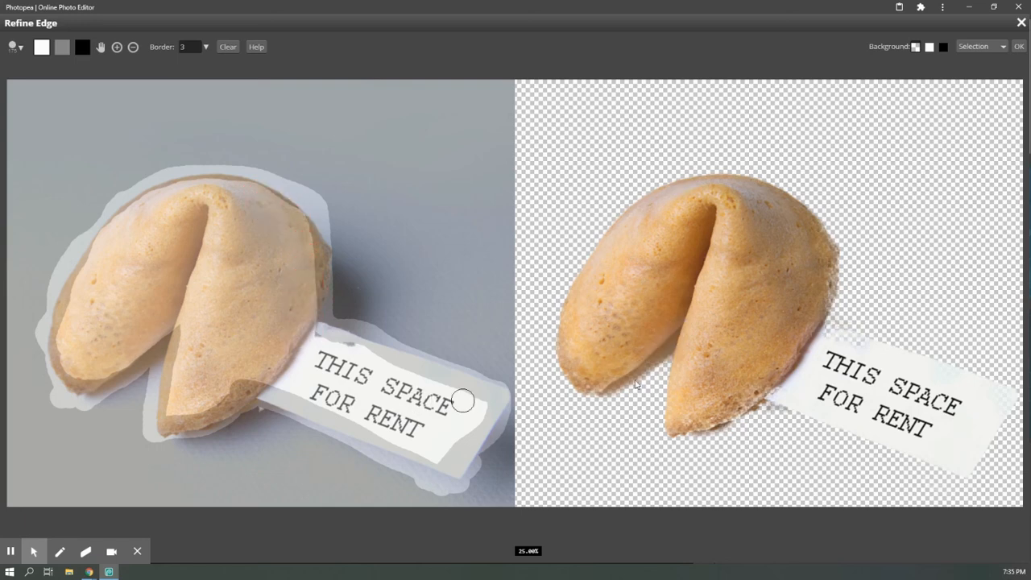
{"action": "scroll", "coordinate": [460, 395], "scroll_direction": "down", "scroll_amount": 1}
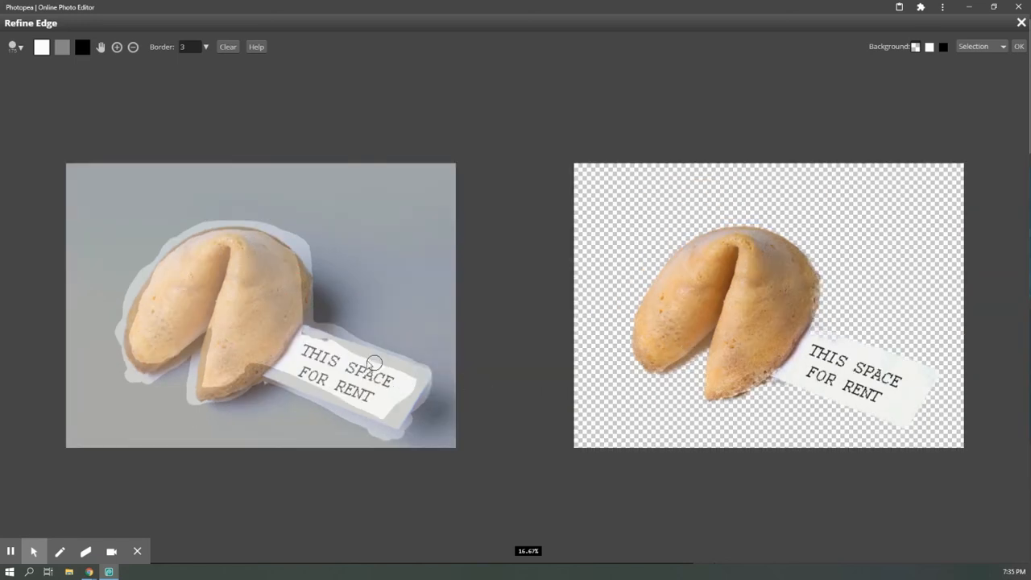
{"action": "left_click_drag", "start_coordinate": [301, 331], "coordinate": [349, 350]}
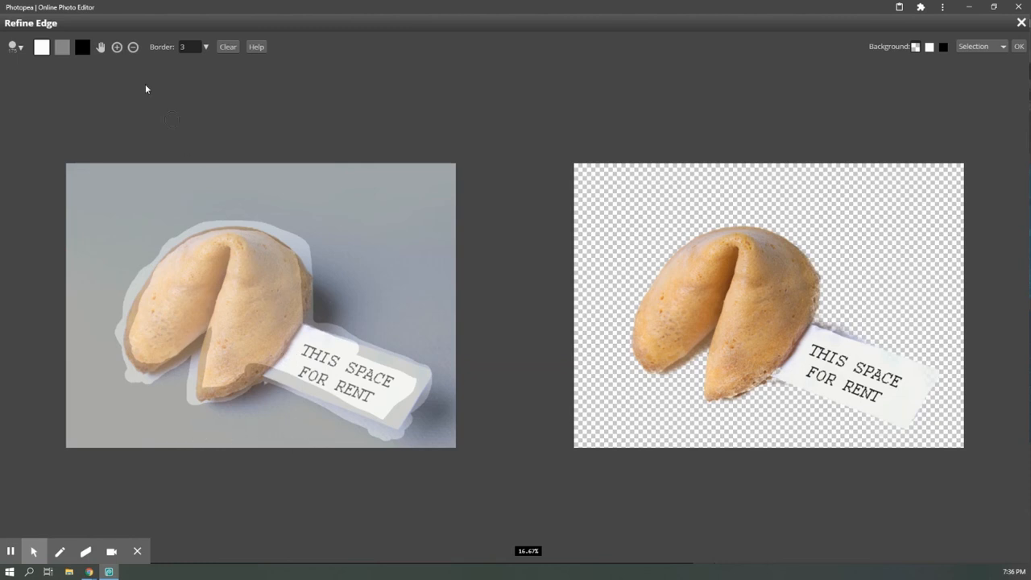
Step: Paint black removal strokes over the background along the paper slip's upper edge and apply Refine Edge
{"action": "left_click", "coordinate": [83, 48]}
{"action": "left_click_drag", "start_coordinate": [320, 322], "coordinate": [394, 350]}
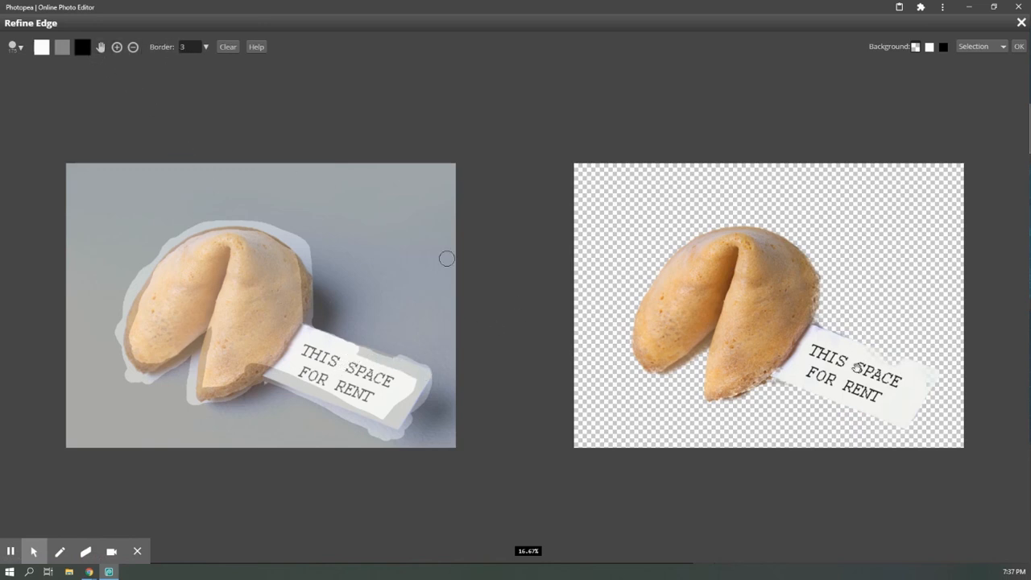
{"action": "left_click", "coordinate": [195, 48]}
{"action": "left_click", "coordinate": [16, 46]}
{"action": "left_click", "coordinate": [194, 48]}
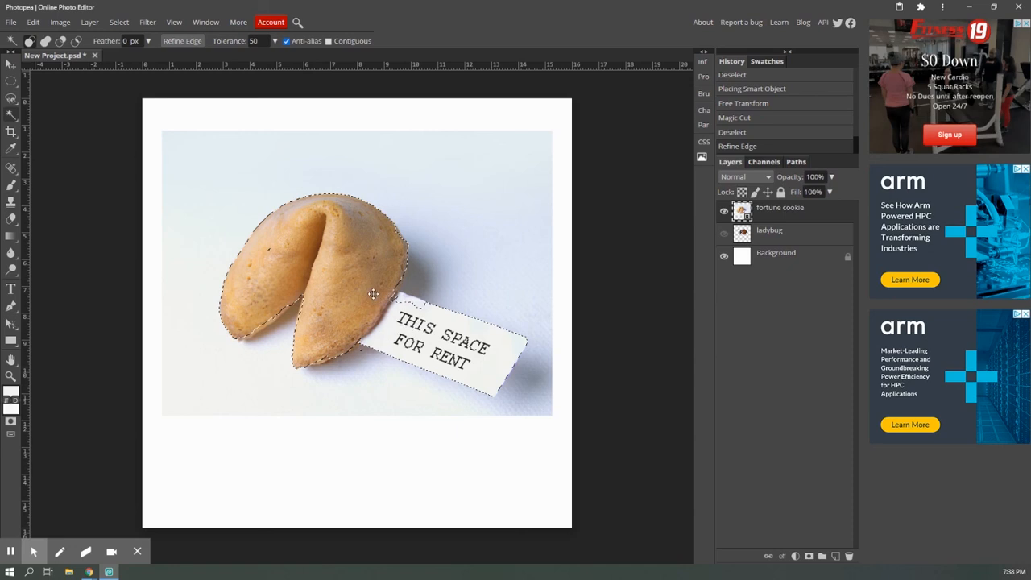
Step: Invert the selection to the area around the fortune cookie and try deleting it
{"action": "left_click", "coordinate": [118, 22]}
{"action": "left_click", "coordinate": [133, 68]}
{"action": "key", "text": "Delete"}
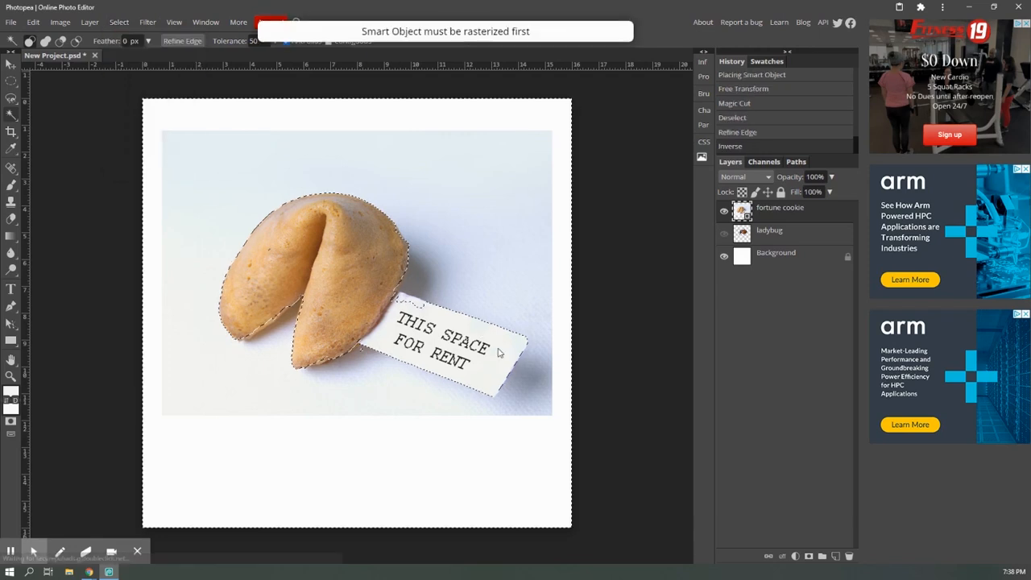
Step: Rasterize the fortune cookie layer and delete the selected background around the cookie and slip
{"action": "right_click", "coordinate": [745, 213]}
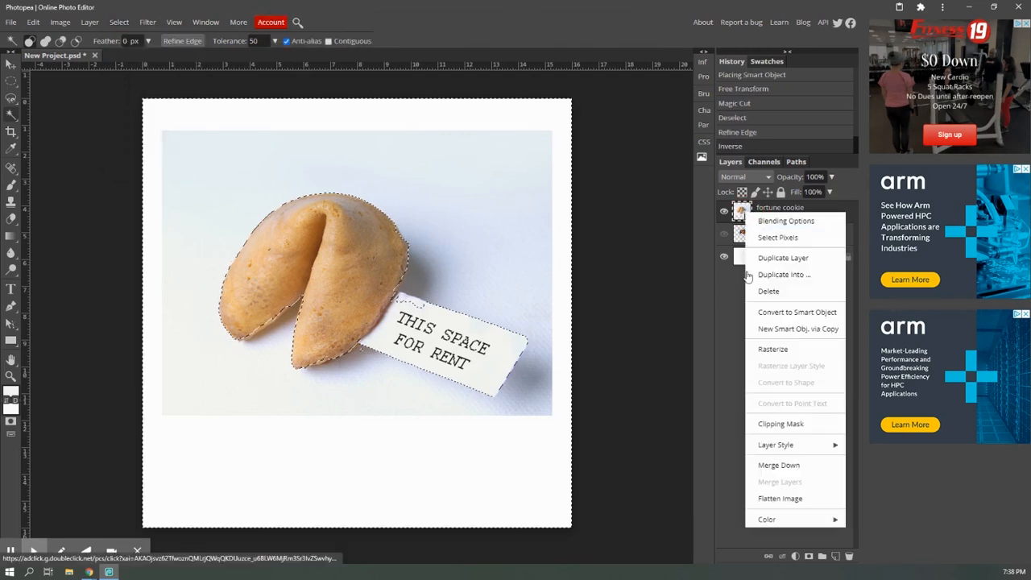
{"action": "left_click", "coordinate": [777, 352]}
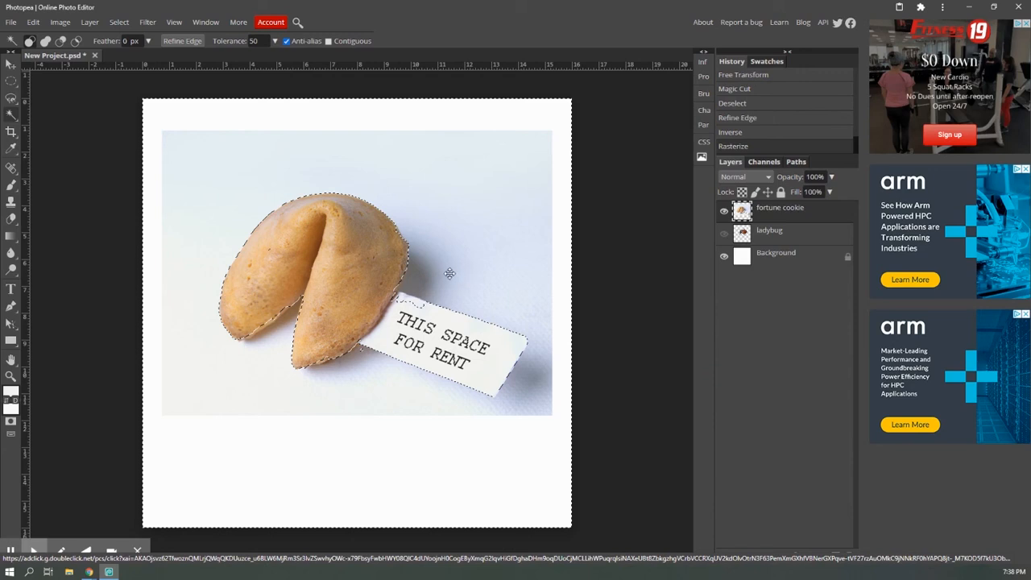
{"action": "key", "text": "Delete"}
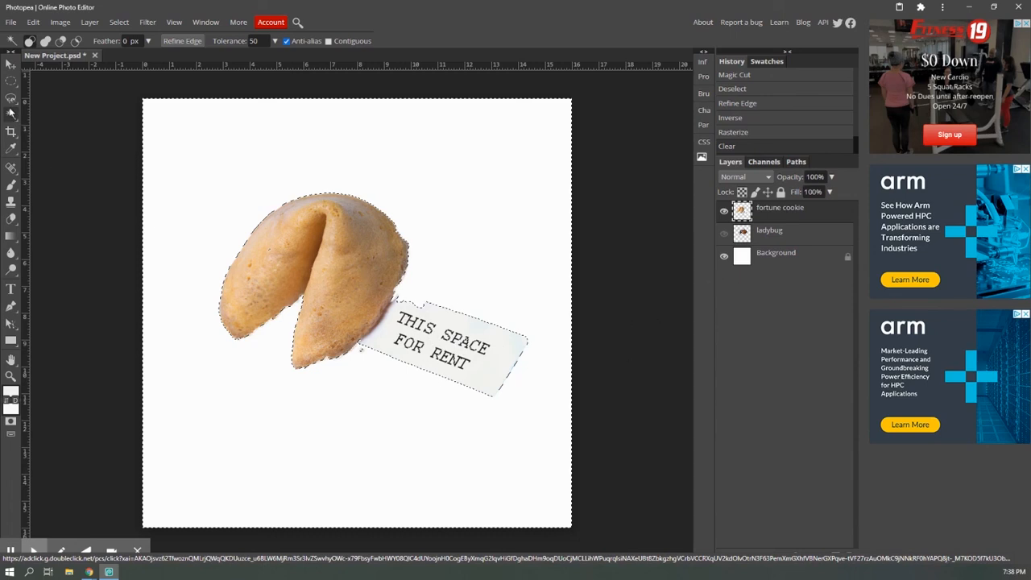
Step: Invert the selection back to the fortune cookie and its paper slip
{"action": "left_click", "coordinate": [10, 99]}
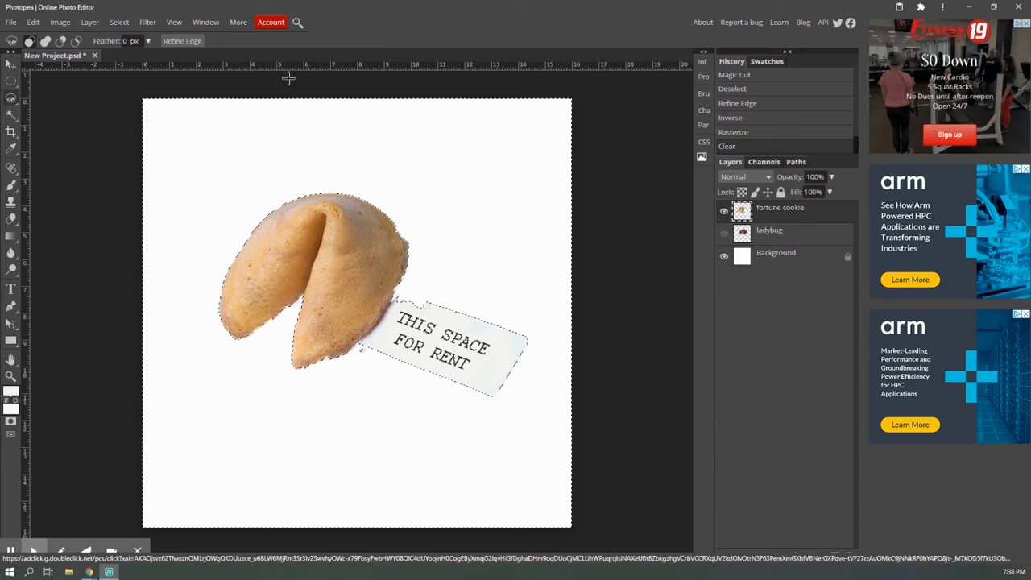
{"action": "left_click", "coordinate": [118, 22]}
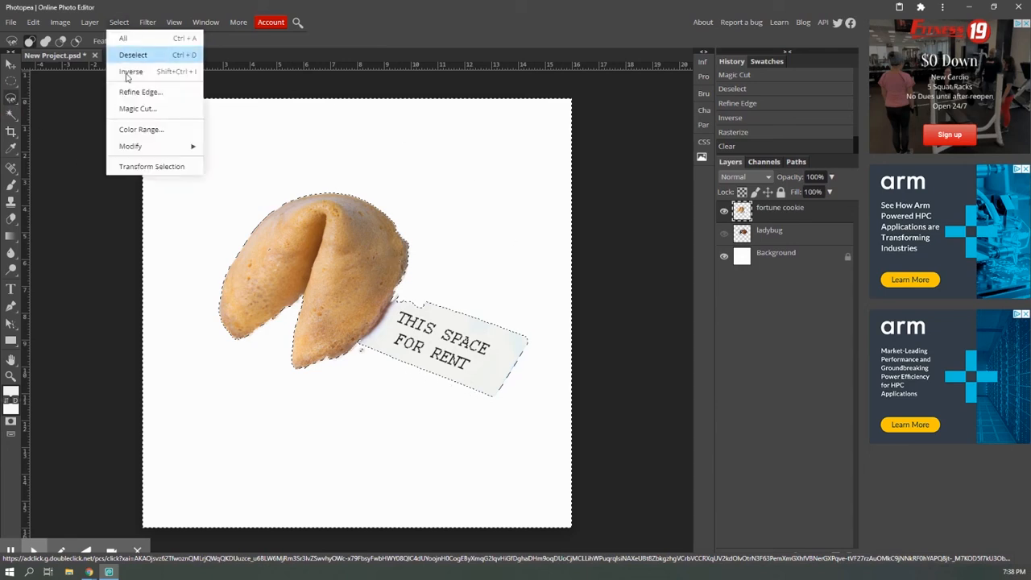
{"action": "left_click", "coordinate": [140, 166]}
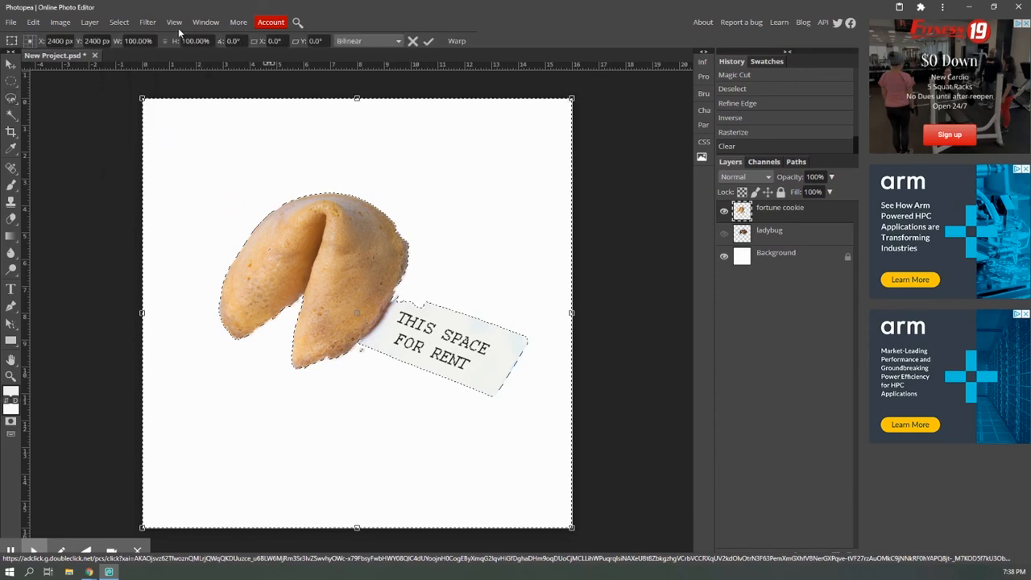
{"action": "left_click", "coordinate": [120, 24]}
{"action": "left_click", "coordinate": [131, 71]}
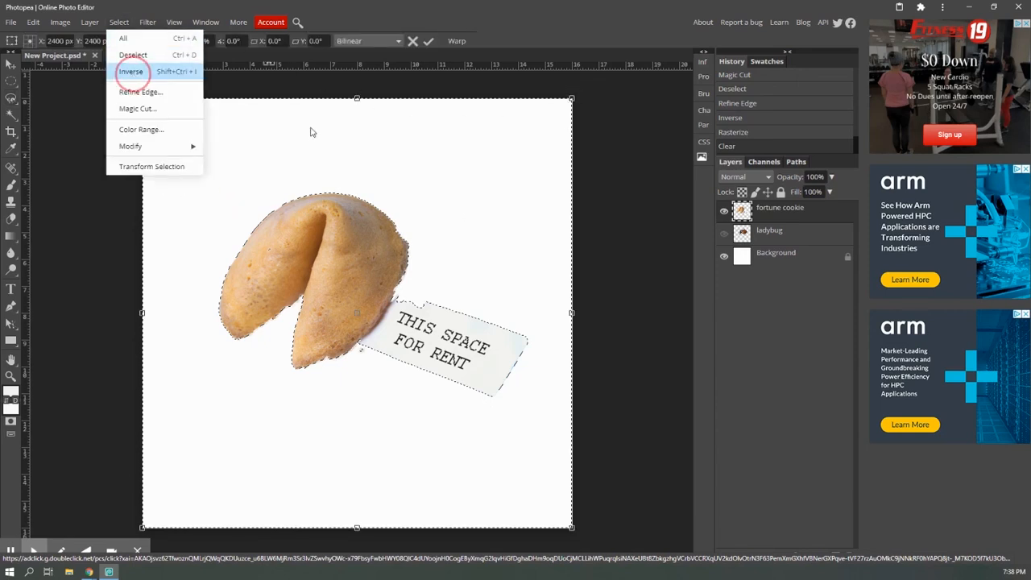
Step: Shrink the cookie's selection outline to about 95% with Transform Selection, leaving the image pixels untouched
{"action": "left_click", "coordinate": [119, 22]}
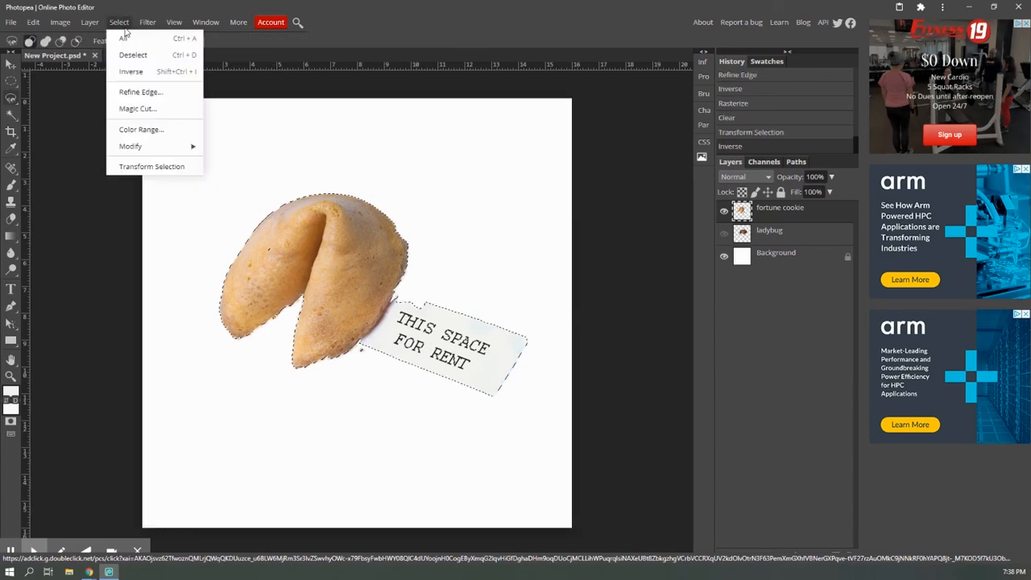
{"action": "left_click", "coordinate": [123, 168]}
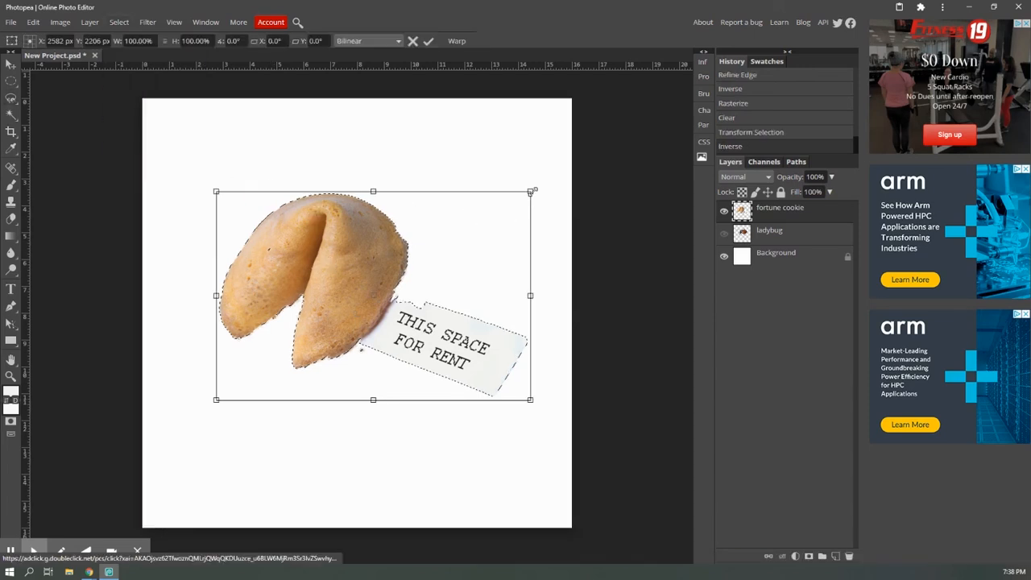
{"action": "left_click_drag", "start_coordinate": [531, 190], "coordinate": [507, 216]}
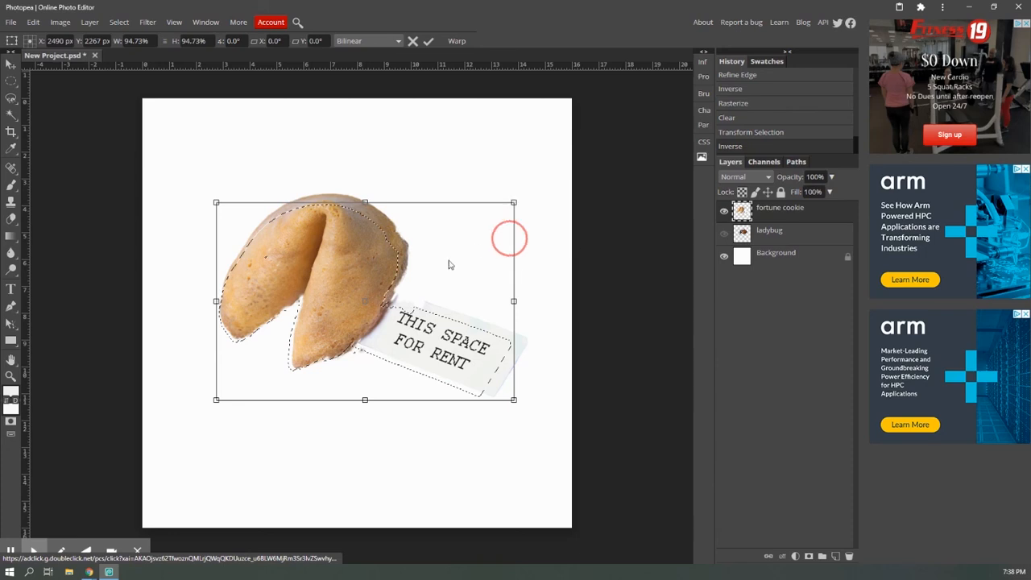
{"action": "left_click", "coordinate": [372, 266]}
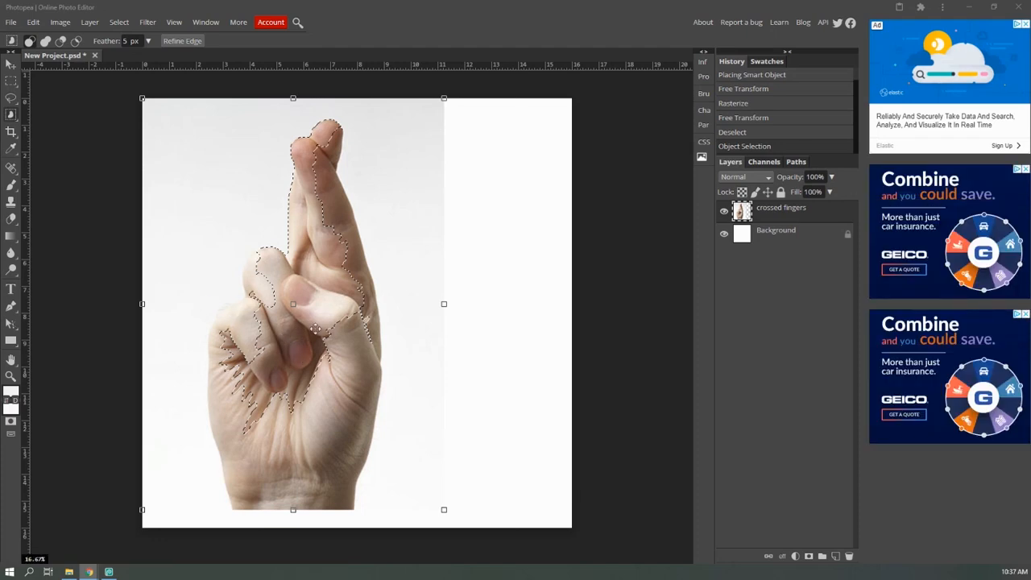
Step: Apply a free transform to the partially selected hand on the crossed fingers layer and clear the selection
{"action": "left_click", "coordinate": [10, 63]}
{"action": "key", "text": "ctrl+t"}
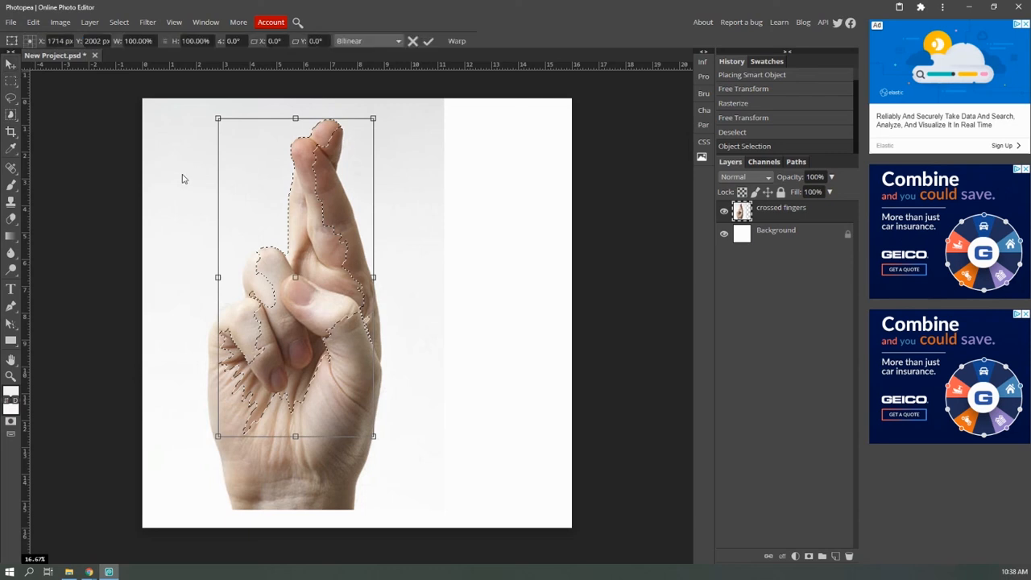
{"action": "key", "text": "Return"}
{"action": "key", "text": "ctrl+d"}
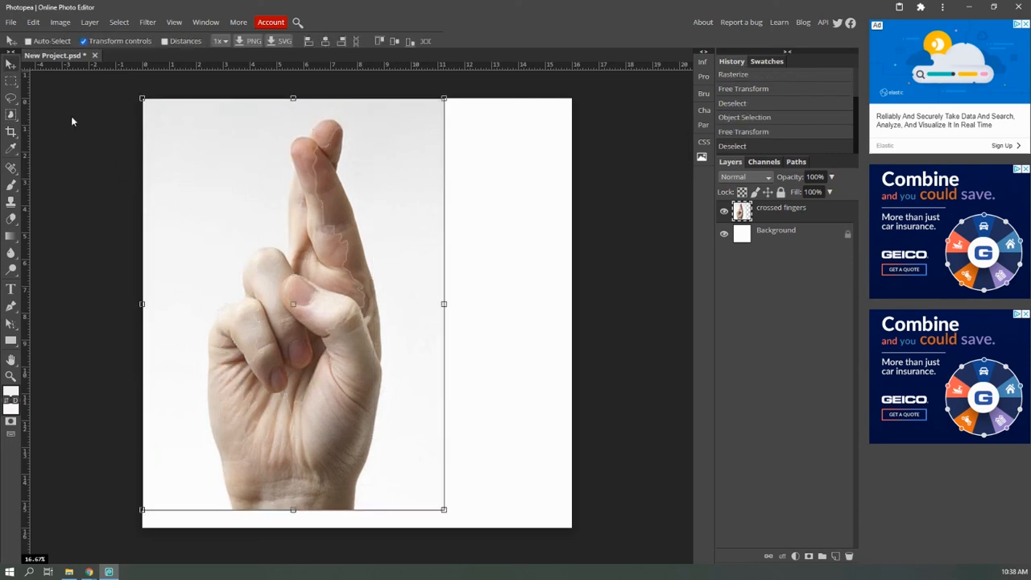
Step: Undo the deselection, free transform and previous object selection, and frame the whole hand with the Object Selection tool
{"action": "left_click", "coordinate": [11, 114]}
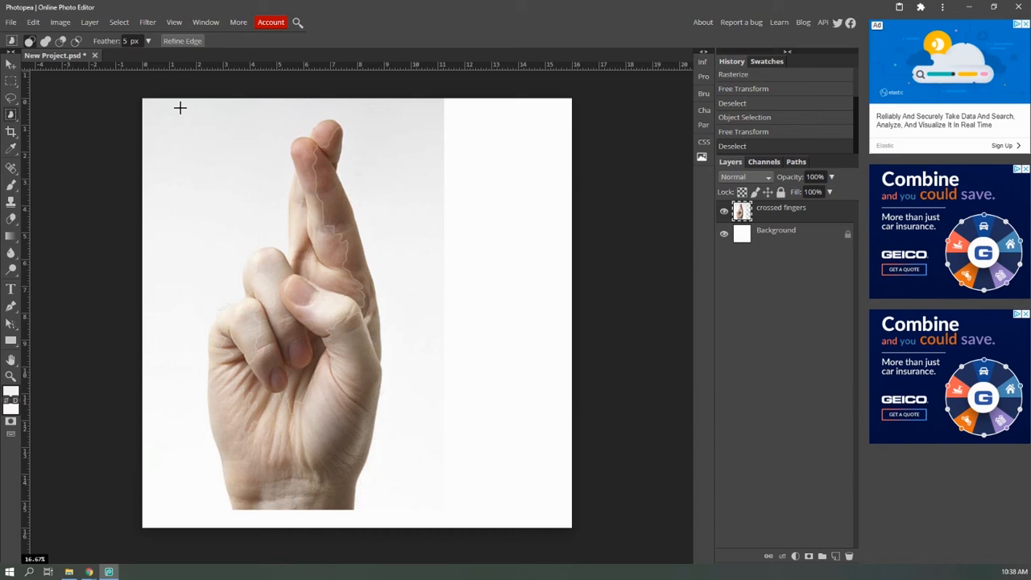
{"action": "key", "text": "ctrl+z"}
{"action": "key", "text": "ctrl+z"}
{"action": "key", "text": "ctrl+z"}
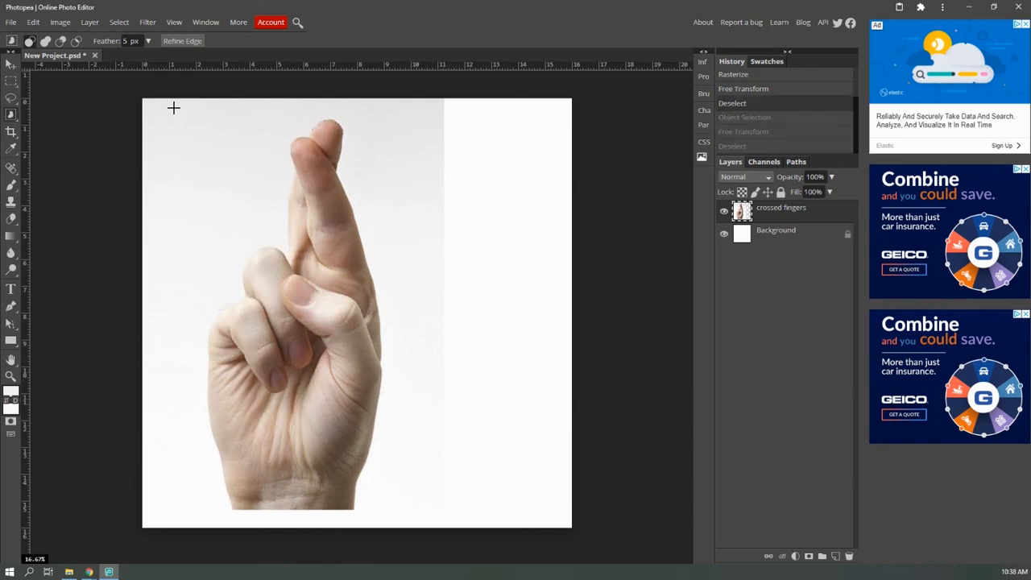
{"action": "left_click_drag", "start_coordinate": [179, 107], "coordinate": [413, 512]}
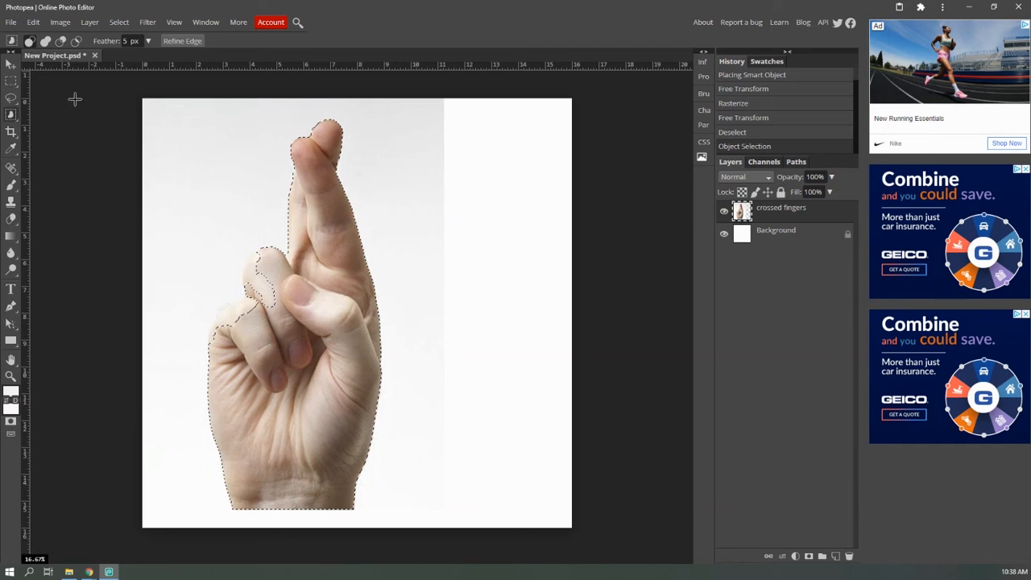
Step: Add the missed edges of the folded little finger and ring finger to the hand selection with the Lasso tool
{"action": "right_click", "coordinate": [12, 114]}
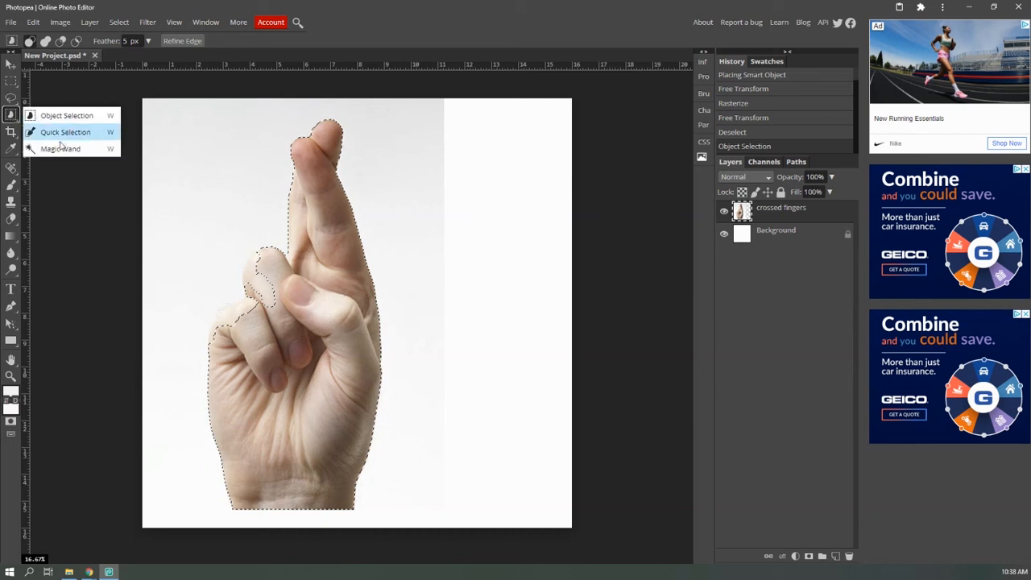
{"action": "left_click", "coordinate": [11, 98]}
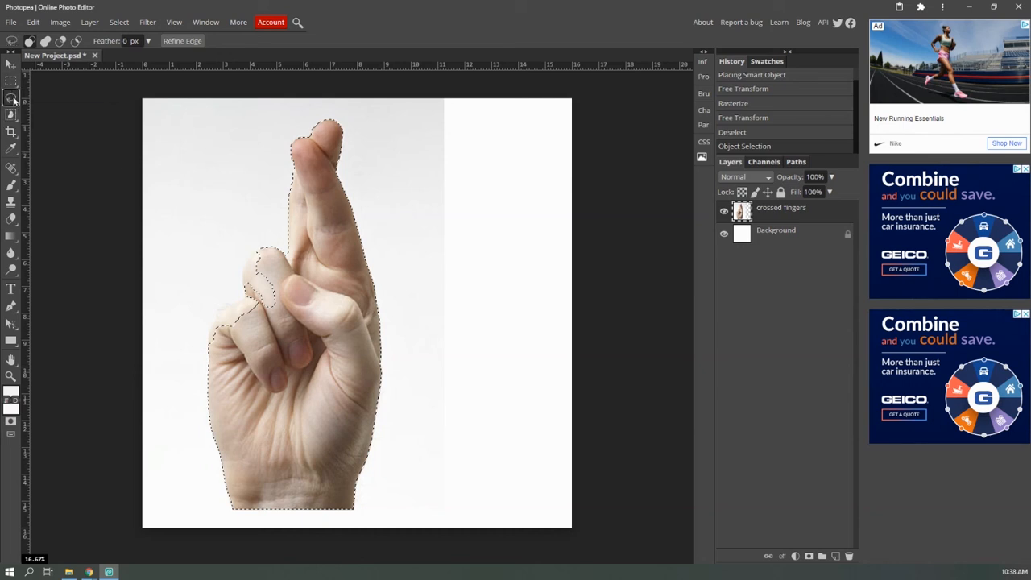
{"action": "right_click", "coordinate": [14, 99]}
{"action": "left_click", "coordinate": [66, 105]}
{"action": "key", "text": "shift"}
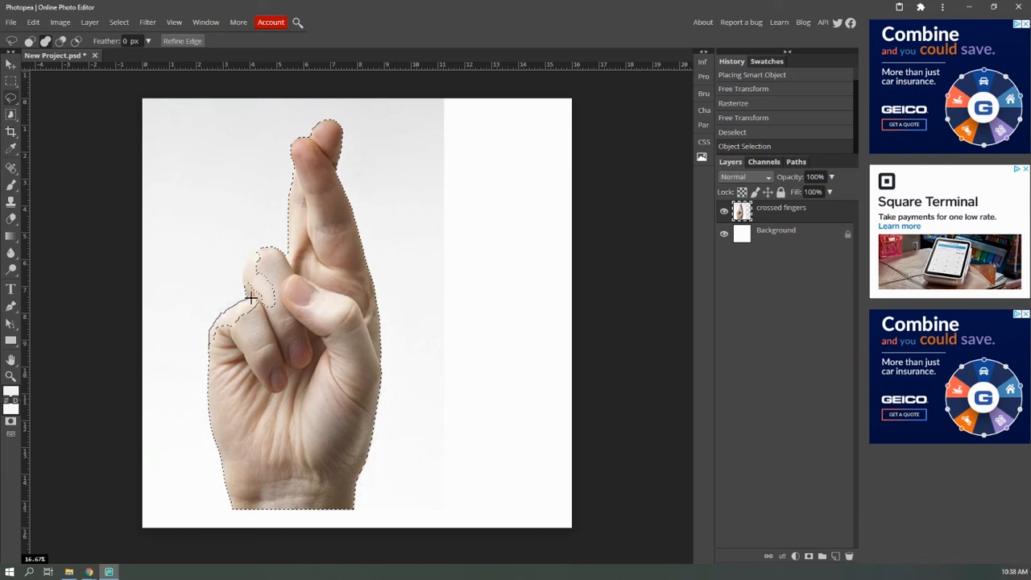
{"action": "mouse_move", "coordinate": [259, 304]}
{"action": "left_mouse_down"}
{"action": "mouse_move", "coordinate": [248, 332]}
{"action": "mouse_move", "coordinate": [207, 342]}
{"action": "left_mouse_up"}
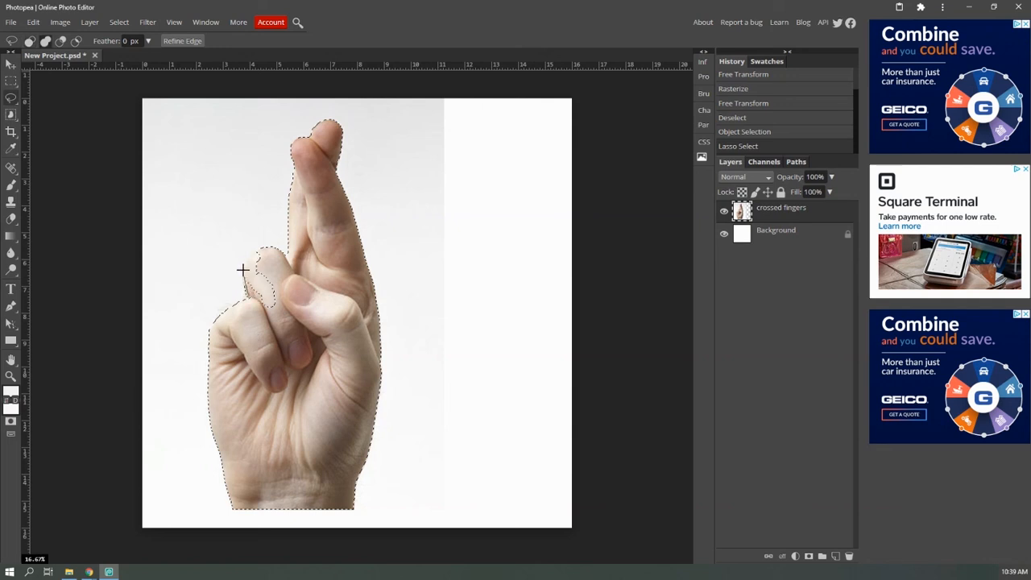
{"action": "mouse_move", "coordinate": [243, 269]}
{"action": "left_mouse_down"}
{"action": "mouse_move", "coordinate": [232, 241]}
{"action": "mouse_move", "coordinate": [244, 233]}
{"action": "mouse_move", "coordinate": [271, 266]}
{"action": "mouse_move", "coordinate": [279, 302]}
{"action": "mouse_move", "coordinate": [264, 316]}
{"action": "mouse_move", "coordinate": [246, 299]}
{"action": "left_mouse_up"}
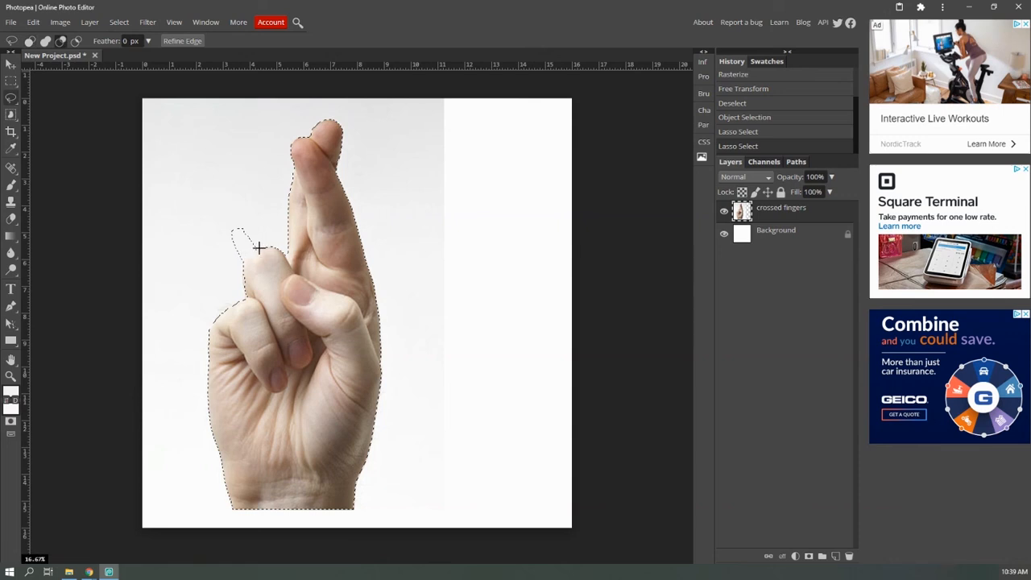
Step: Subtract the stray area beside the folded ring finger's tip from the selection and undo an extra lasso stroke
{"action": "mouse_move", "coordinate": [244, 263]}
{"action": "left_mouse_down"}
{"action": "mouse_move", "coordinate": [221, 255]}
{"action": "mouse_move", "coordinate": [234, 221]}
{"action": "mouse_move", "coordinate": [250, 223]}
{"action": "mouse_move", "coordinate": [256, 254]}
{"action": "left_mouse_up"}
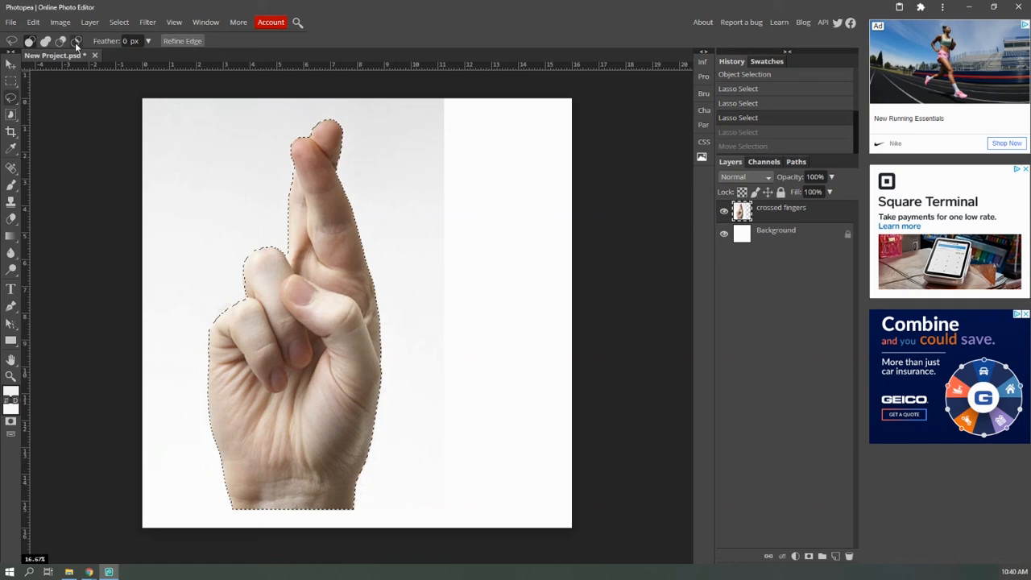
{"action": "mouse_move", "coordinate": [239, 221]}
{"action": "left_mouse_down"}
{"action": "mouse_move", "coordinate": [284, 259]}
{"action": "mouse_move", "coordinate": [276, 296]}
{"action": "mouse_move", "coordinate": [250, 325]}
{"action": "mouse_move", "coordinate": [187, 306]}
{"action": "mouse_move", "coordinate": [191, 248]}
{"action": "mouse_move", "coordinate": [240, 224]}
{"action": "left_mouse_up"}
{"action": "key", "text": "ctrl+z"}
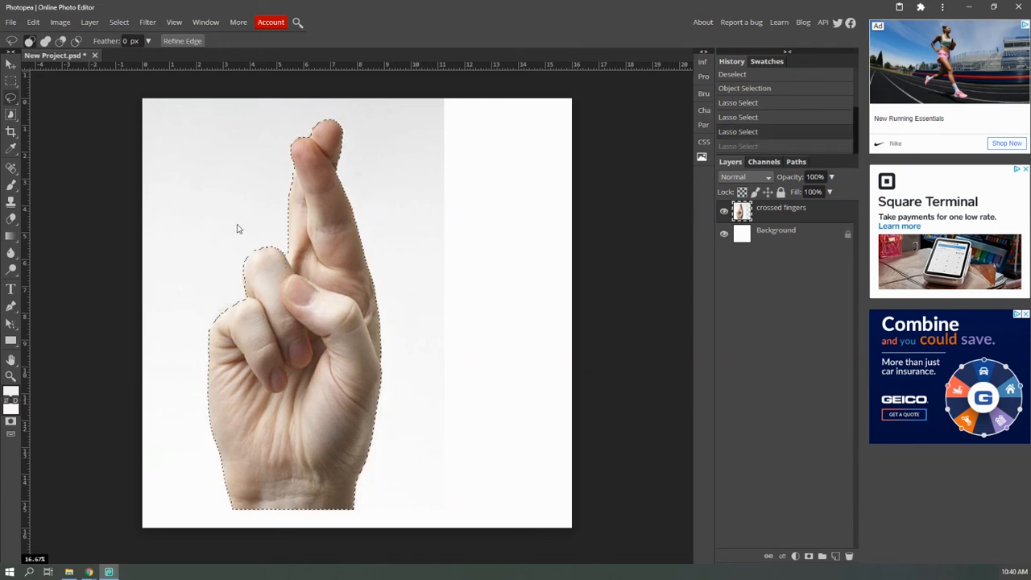
Step: Intersect the hand selection with a lasso area around the folded little and ring fingers, and undo the intersection
{"action": "left_click", "coordinate": [77, 40]}
{"action": "mouse_move", "coordinate": [236, 218]}
{"action": "left_mouse_down"}
{"action": "mouse_move", "coordinate": [270, 228]}
{"action": "mouse_move", "coordinate": [285, 301]}
{"action": "mouse_move", "coordinate": [241, 355]}
{"action": "mouse_move", "coordinate": [179, 326]}
{"action": "mouse_move", "coordinate": [175, 262]}
{"action": "mouse_move", "coordinate": [240, 218]}
{"action": "left_mouse_up"}
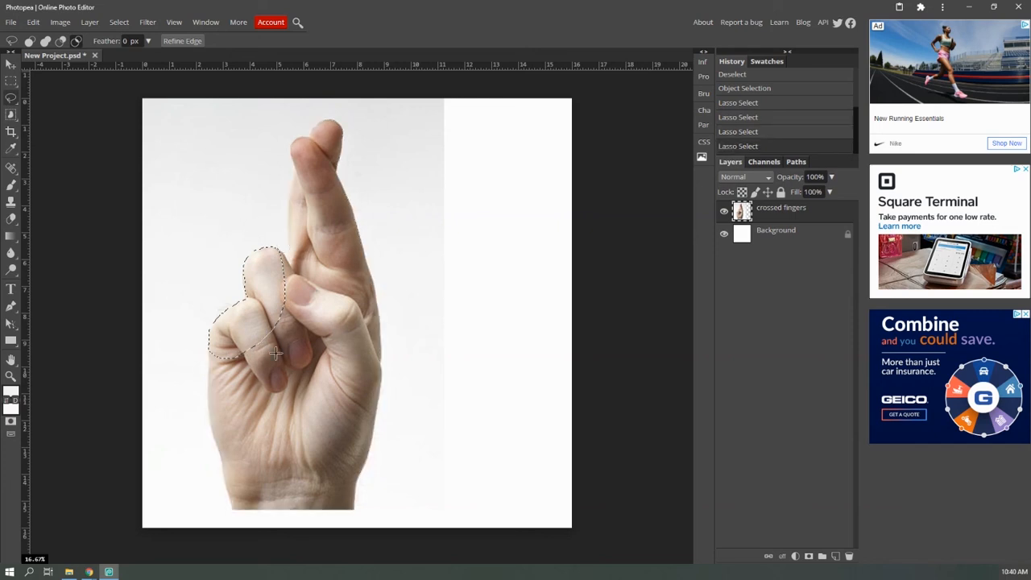
{"action": "key", "text": "ctrl+z"}
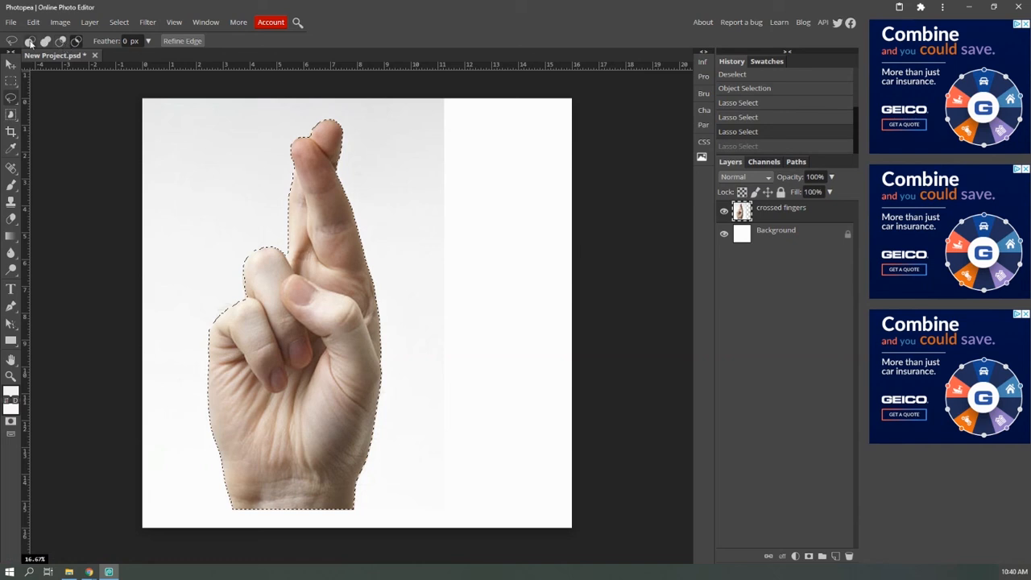
{"action": "left_click", "coordinate": [11, 82]}
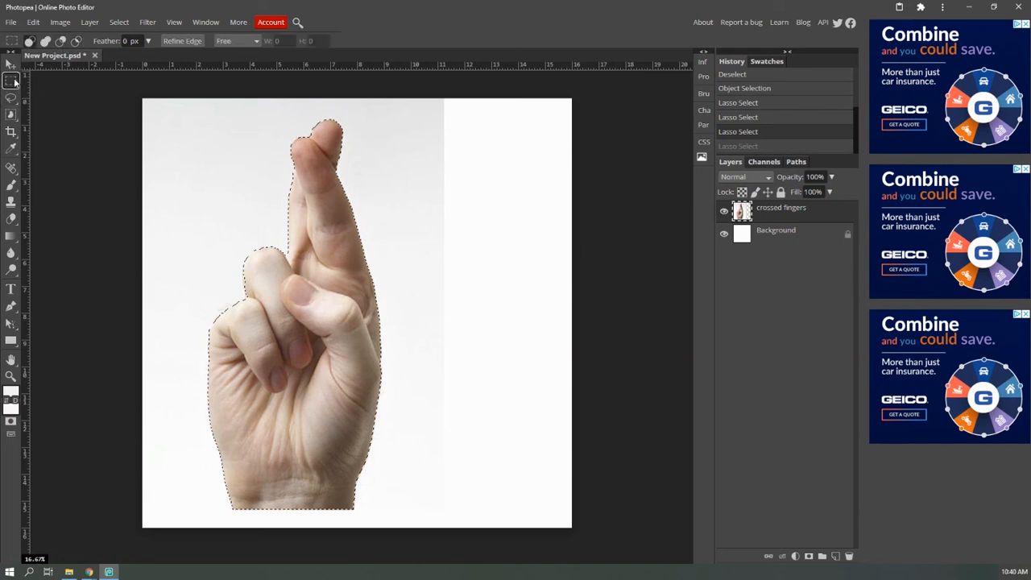
{"action": "right_click", "coordinate": [11, 82]}
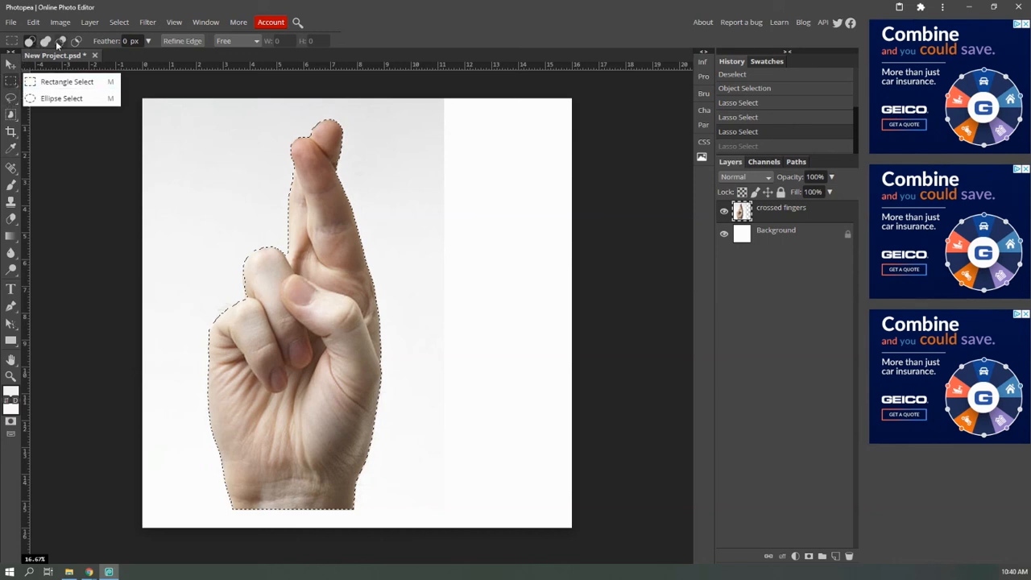
{"action": "left_click", "coordinate": [10, 114]}
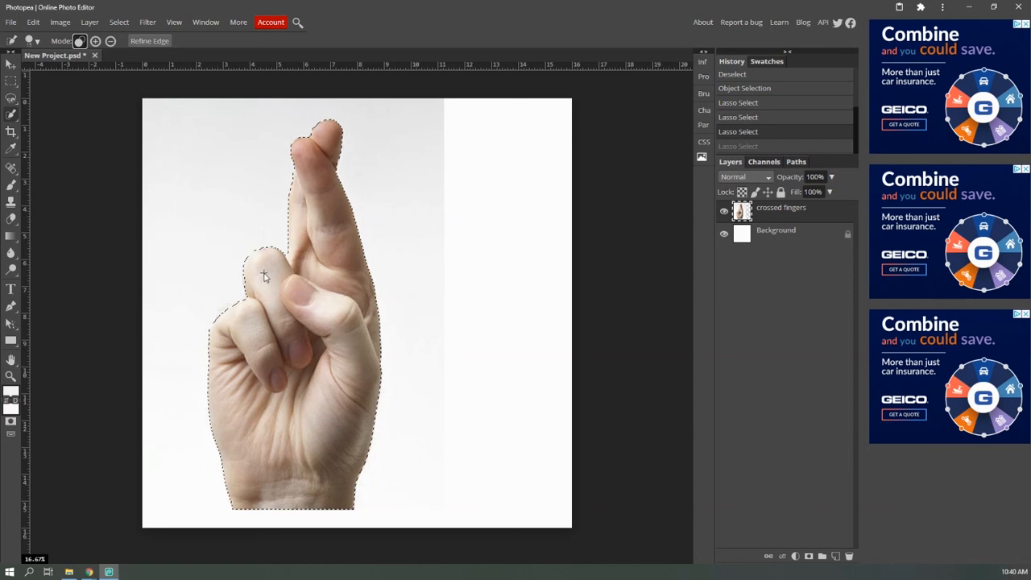
Step: Use Rectangle Select to add three rectangular areas beside the hand to the selection and subtract a horizontal band across the folded ring finger
{"action": "key", "text": "m"}
{"action": "mouse_move", "coordinate": [238, 231]}
{"action": "left_mouse_down"}
{"action": "mouse_move", "coordinate": [211, 321]}
{"action": "mouse_move", "coordinate": [200, 320]}
{"action": "left_mouse_up"}
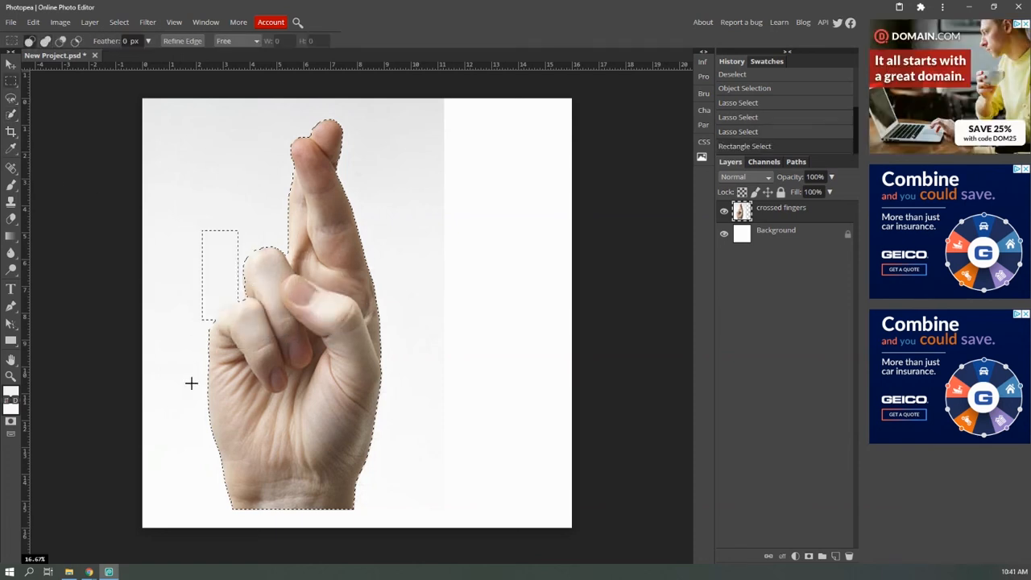
{"action": "left_click_drag", "start_coordinate": [178, 256], "coordinate": [285, 286]}
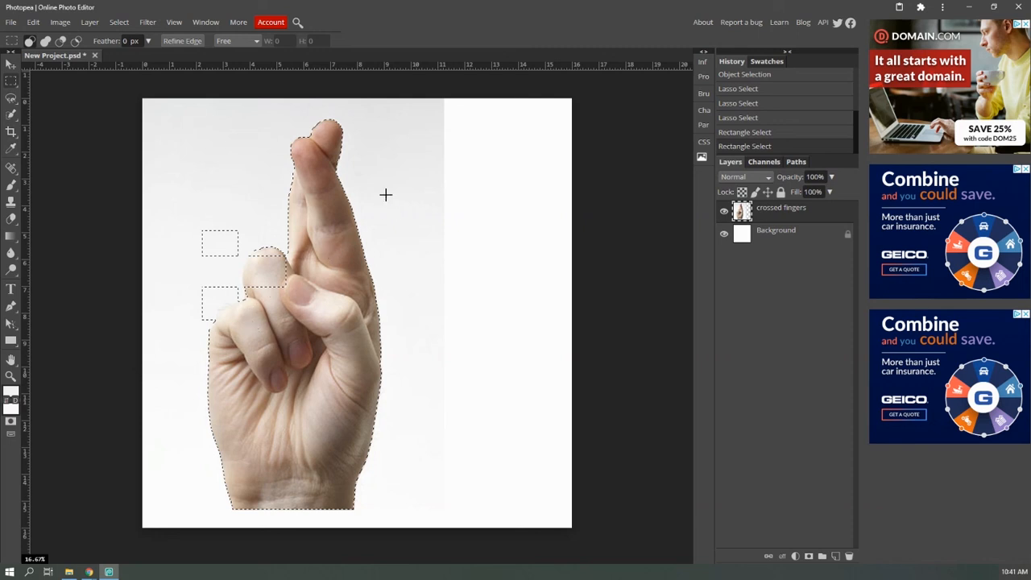
{"action": "left_click_drag", "start_coordinate": [391, 195], "coordinate": [423, 342]}
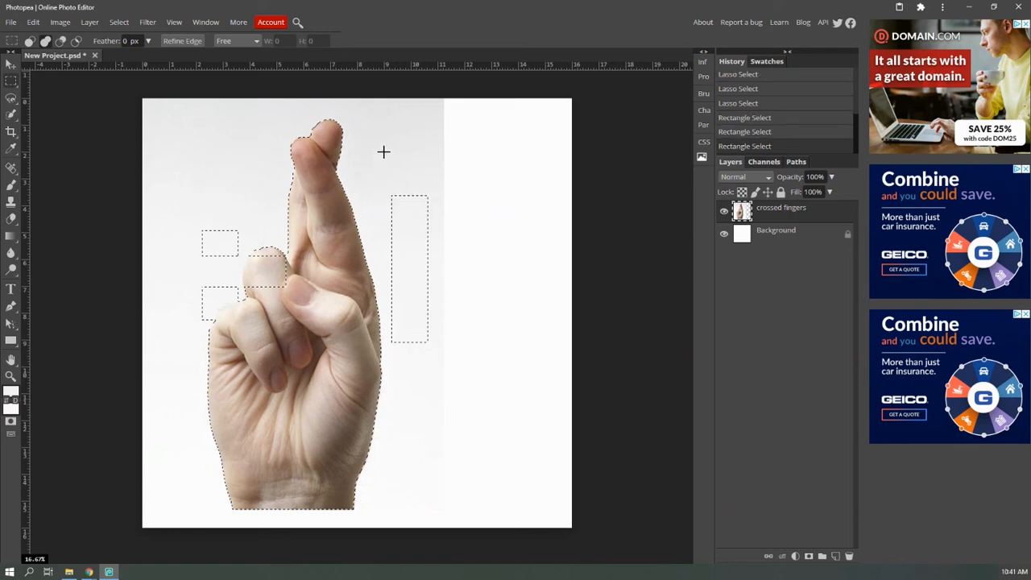
{"action": "left_click_drag", "start_coordinate": [374, 139], "coordinate": [419, 185]}
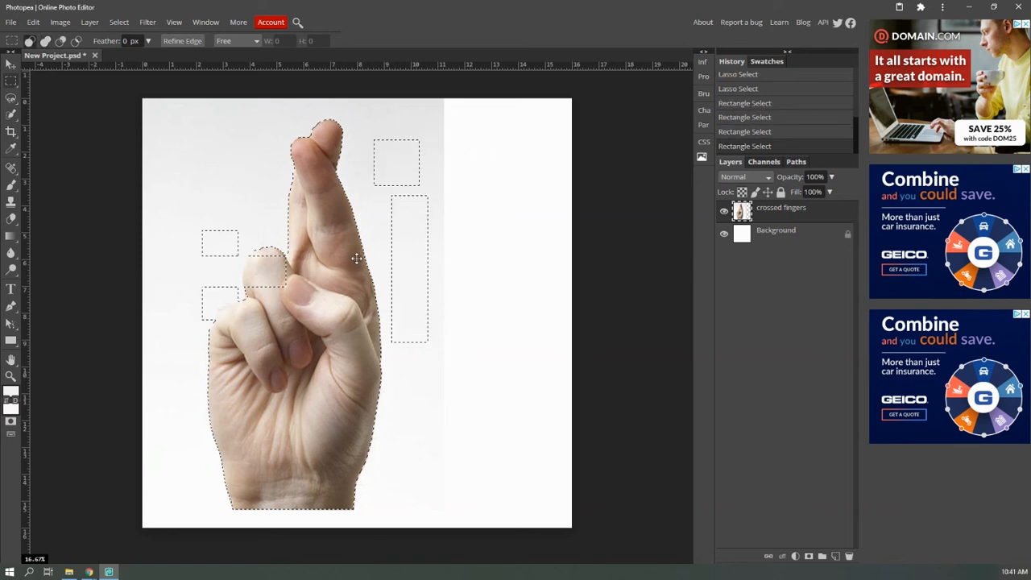